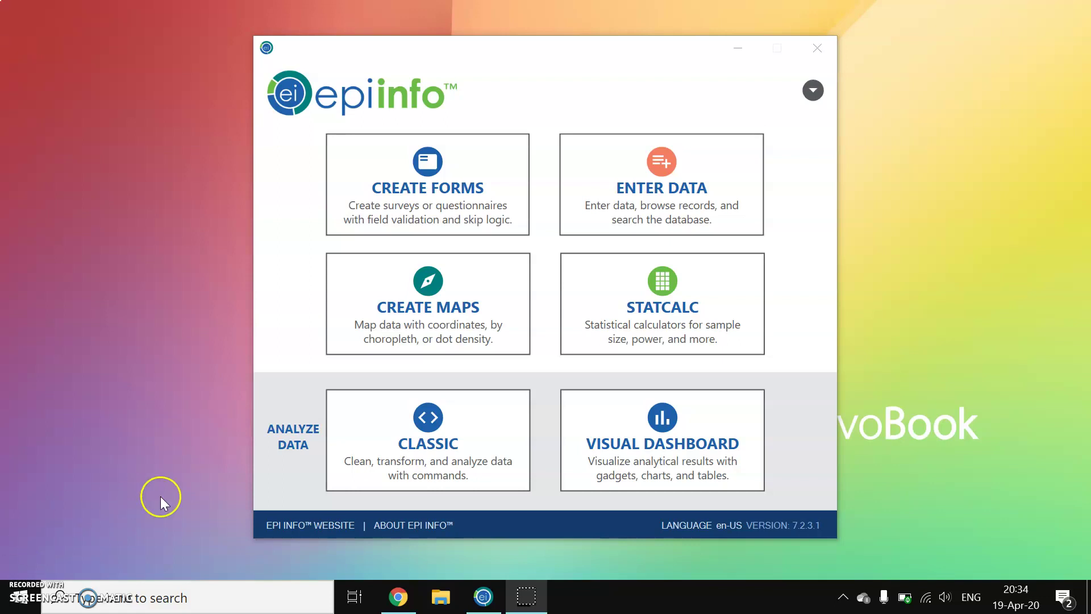
Step: Start a new form-design project and name it IFKategori
{"action": "left_click", "coordinate": [453, 170]}
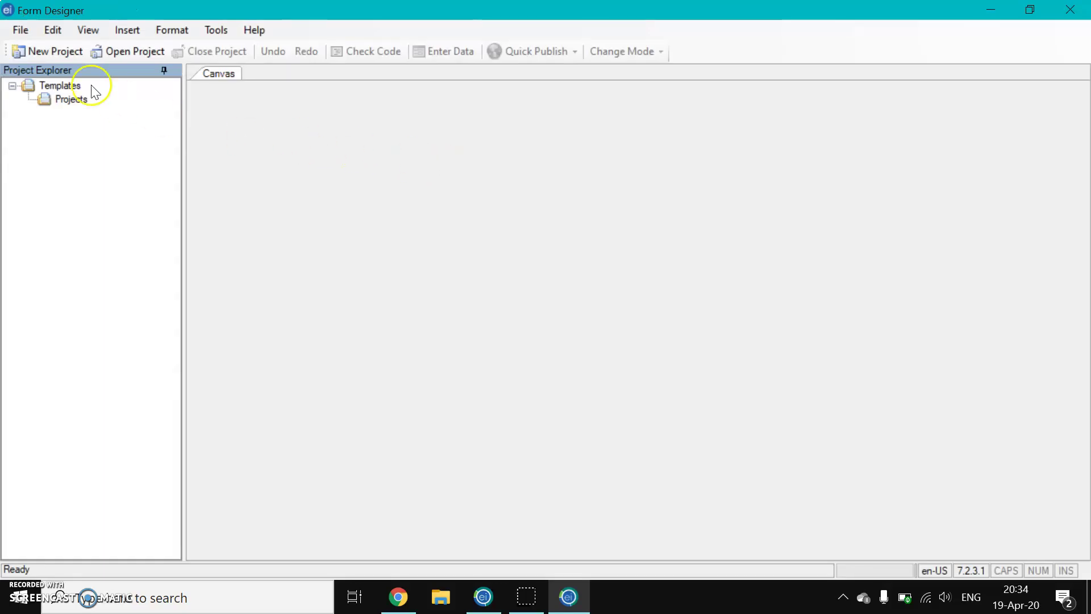
{"action": "left_click", "coordinate": [57, 52]}
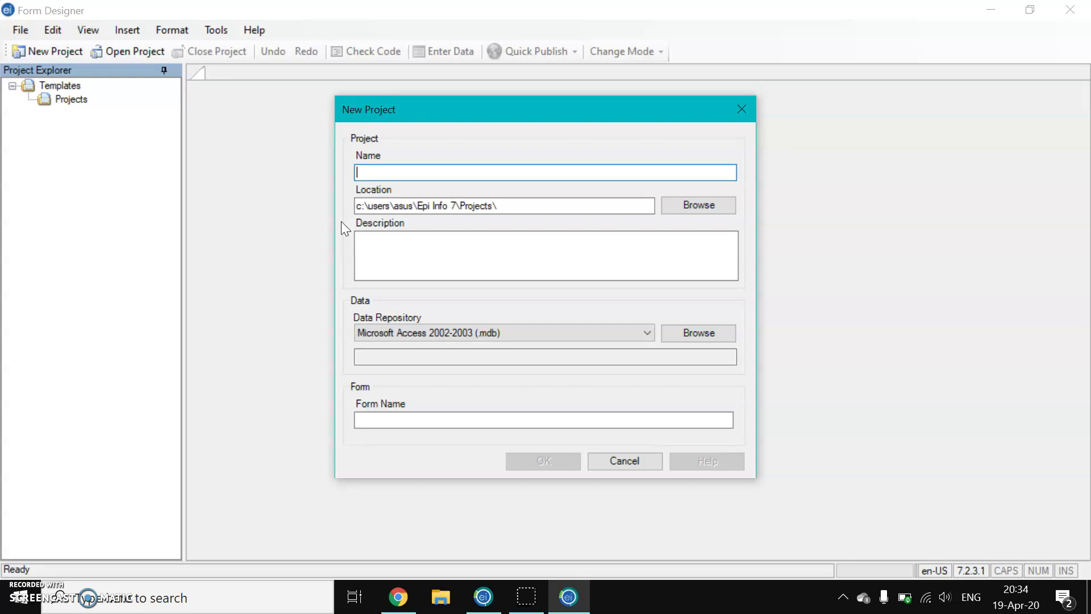
{"action": "type", "text": "IF Kategori"}
{"action": "left_click", "coordinate": [363, 267]}
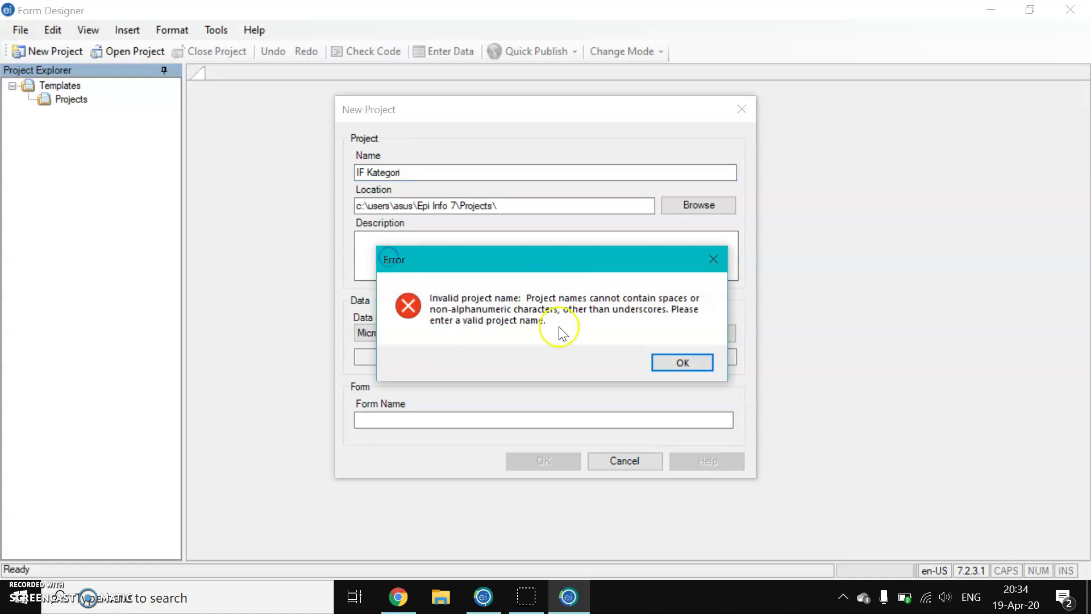
{"action": "left_click", "coordinate": [665, 363]}
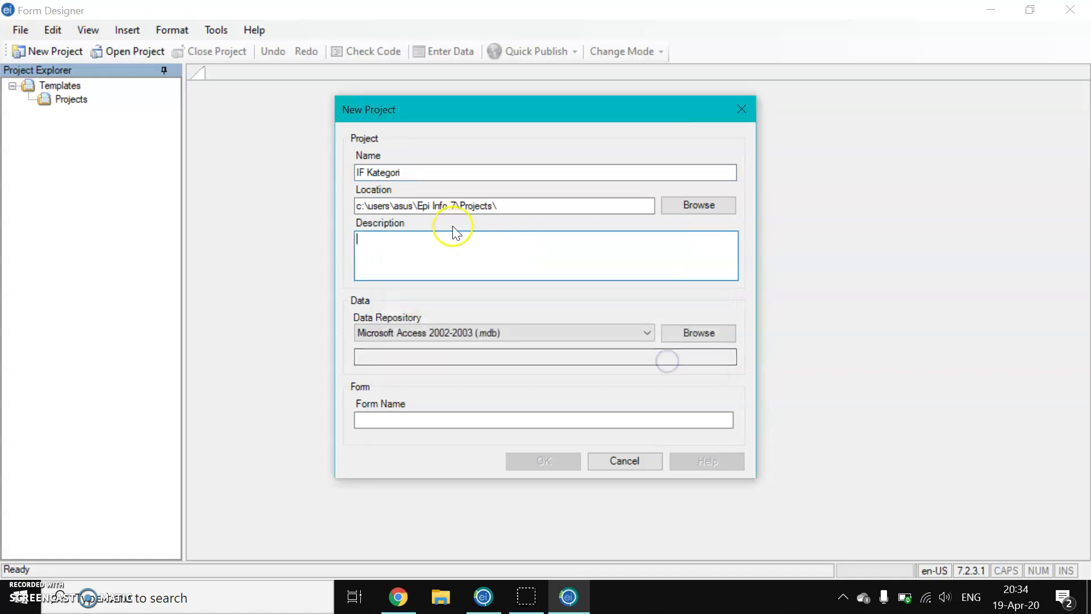
{"action": "left_click", "coordinate": [372, 172]}
{"action": "key", "text": "BackSpace"}
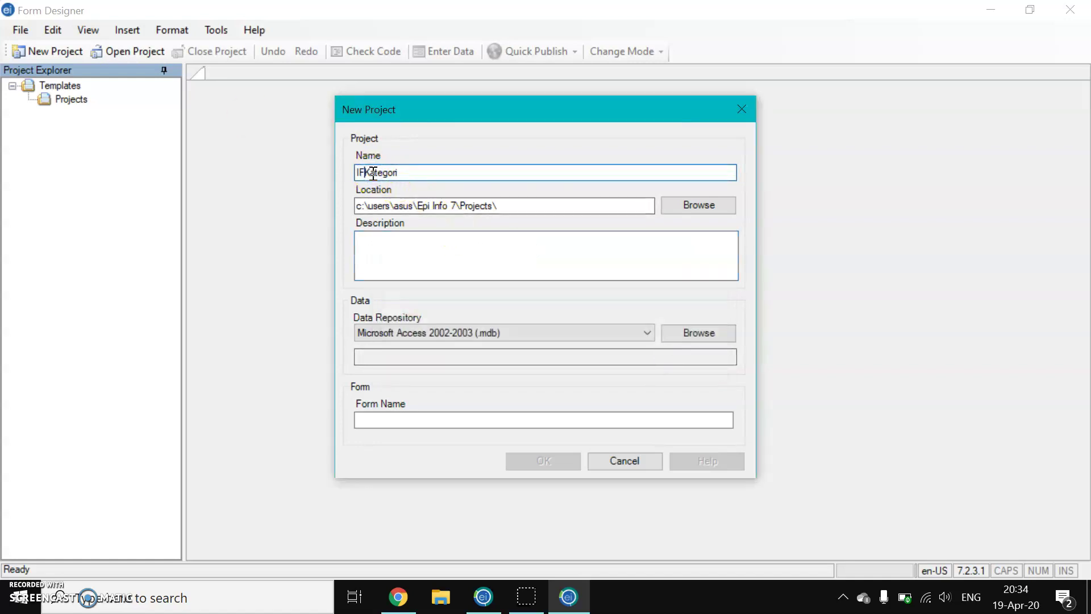
Step: Name the project's form ifkat and create the project
{"action": "left_click", "coordinate": [390, 421]}
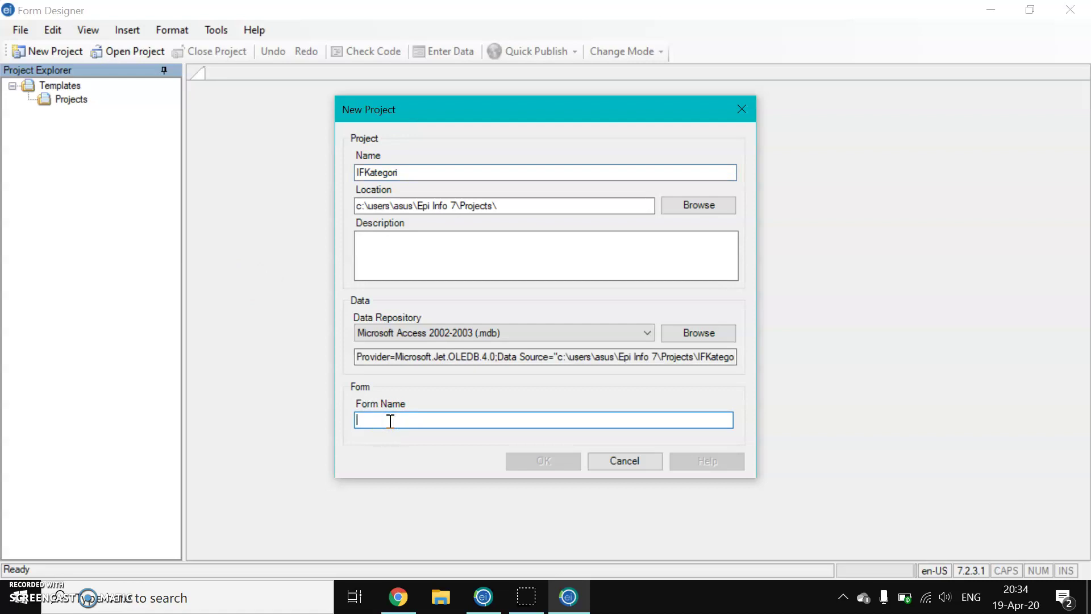
{"action": "type", "text": "ifkat"}
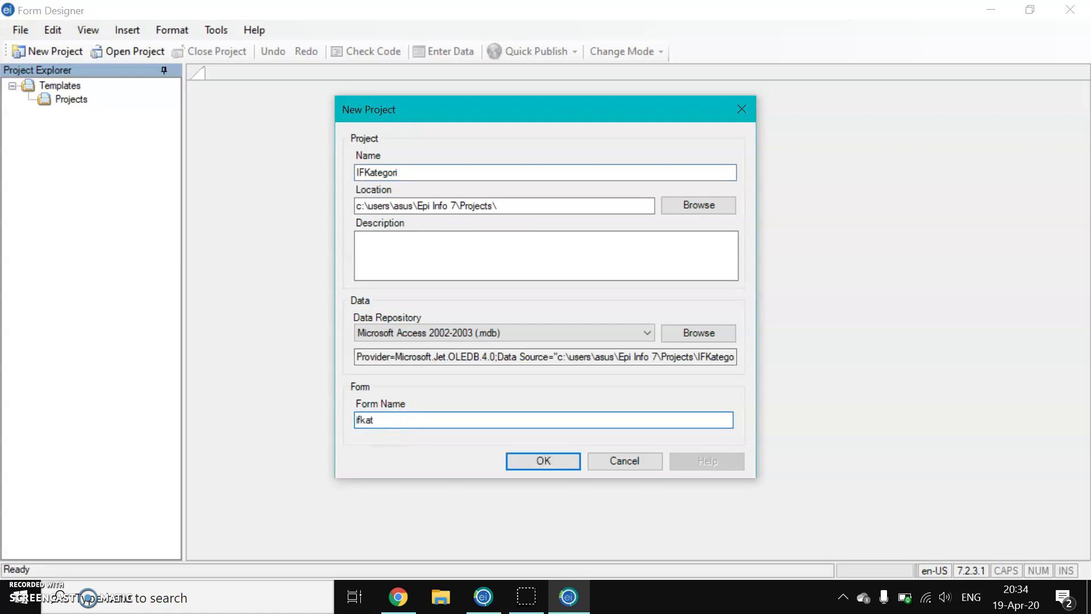
{"action": "left_click", "coordinate": [558, 459]}
{"action": "left_click", "coordinate": [534, 459]}
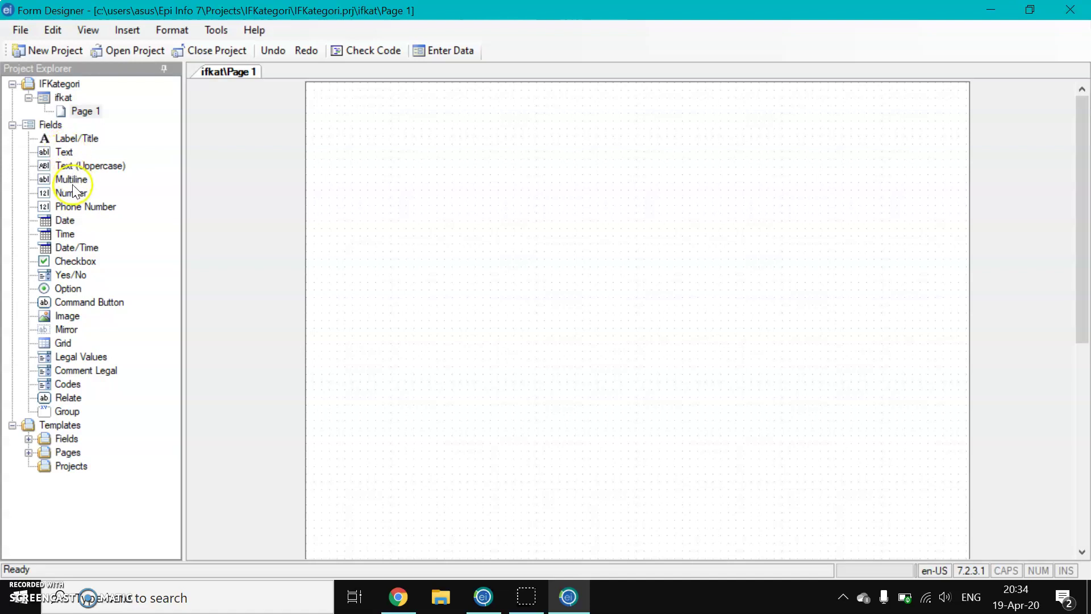
Step: Add a Number field with the prompt "Indeks MT" and pattern ##.## near the top of Page 1
{"action": "left_click_drag", "start_coordinate": [85, 200], "coordinate": [414, 170]}
{"action": "type", "text": "I"}
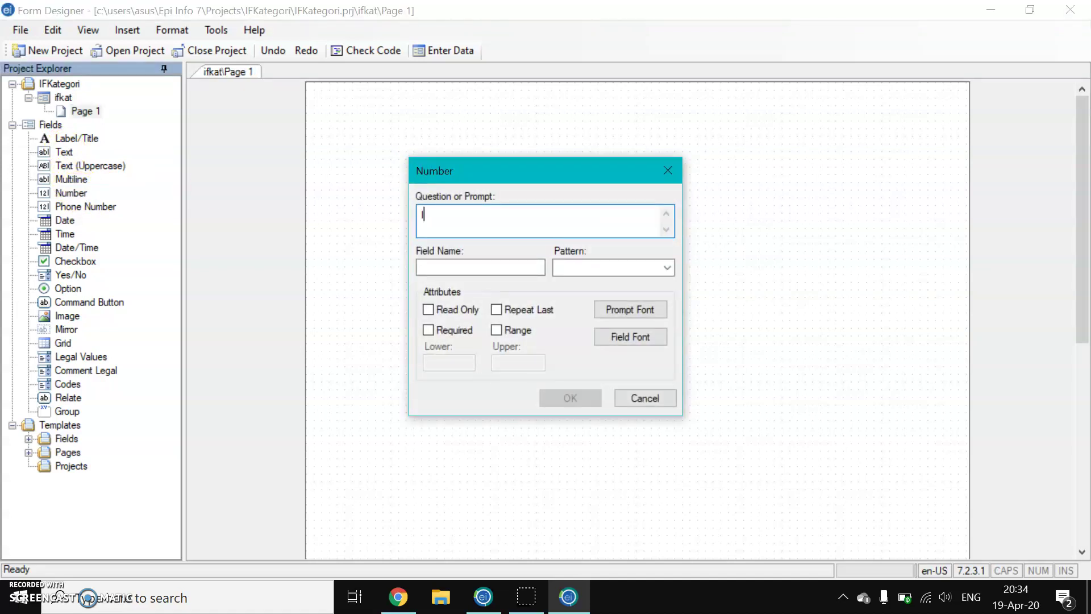
{"action": "type", "text": "ndeks MT"}
{"action": "left_click", "coordinate": [660, 267]}
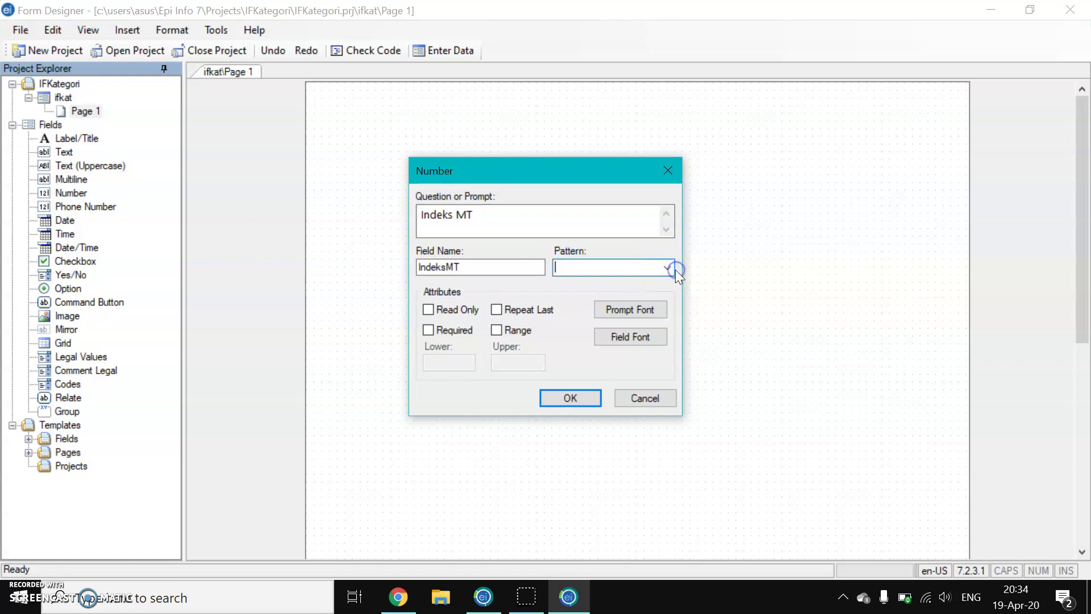
{"action": "left_click", "coordinate": [667, 268]}
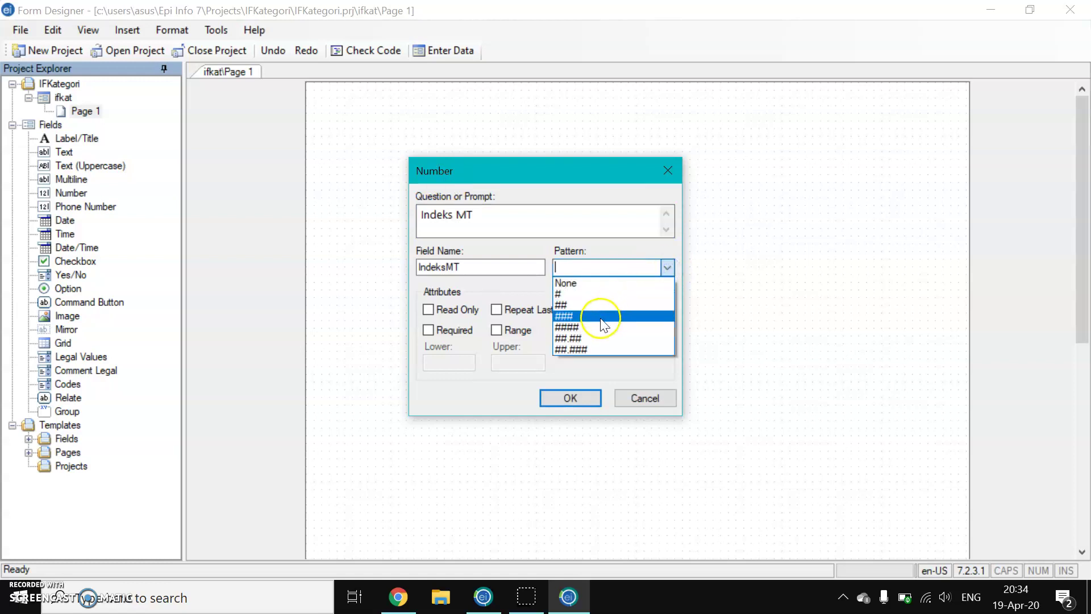
{"action": "left_click", "coordinate": [572, 338]}
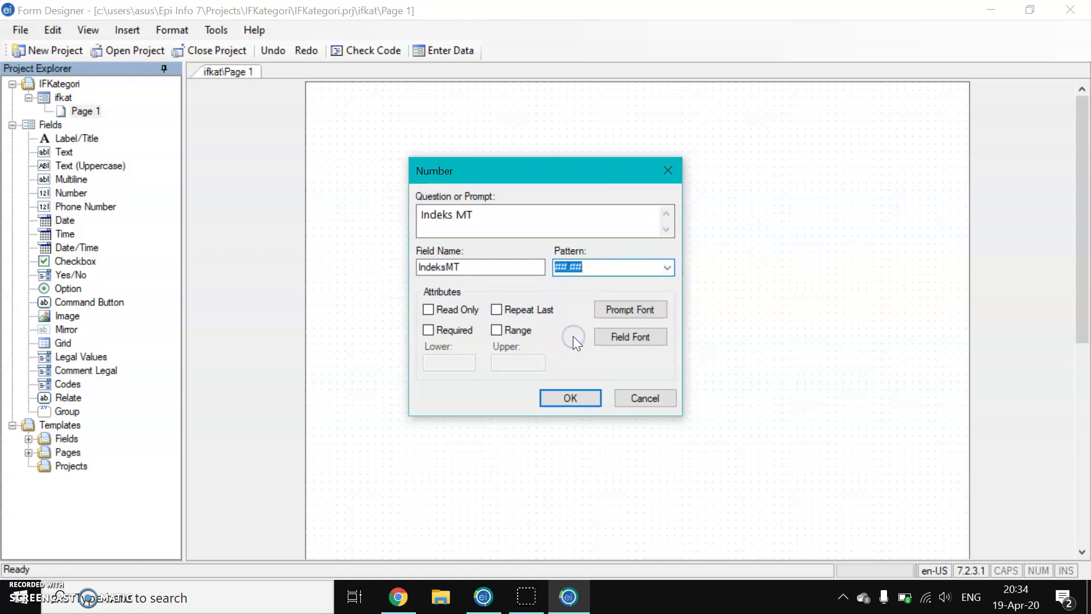
{"action": "left_click", "coordinate": [580, 400]}
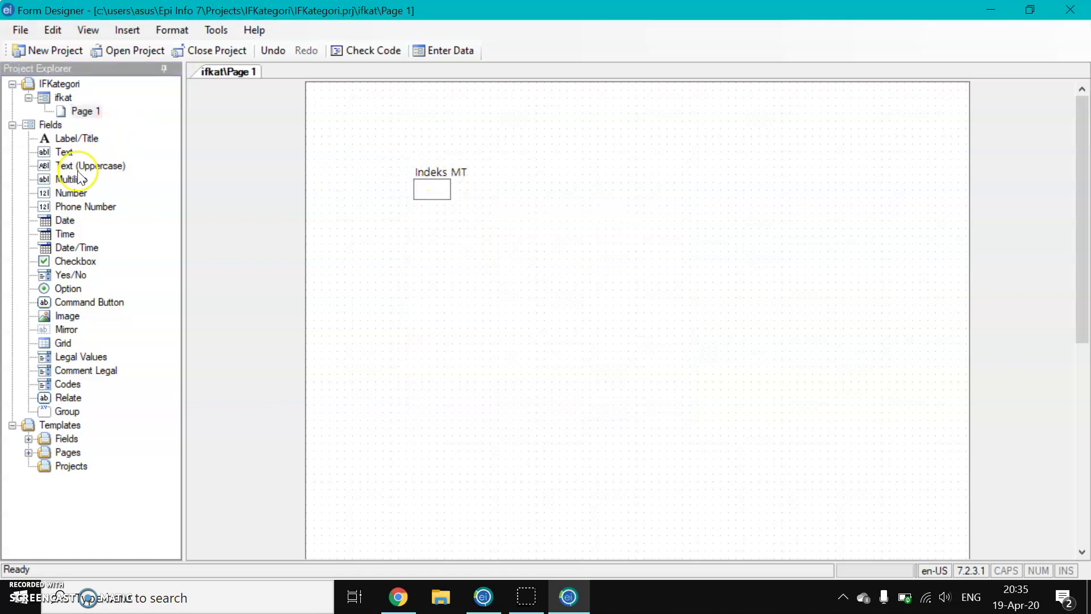
Step: Add a Number field with the prompt "Kat Indeks MT" and pattern # below the Indeks MT field
{"action": "left_click_drag", "start_coordinate": [79, 196], "coordinate": [416, 228]}
{"action": "type", "text": "Kat"}
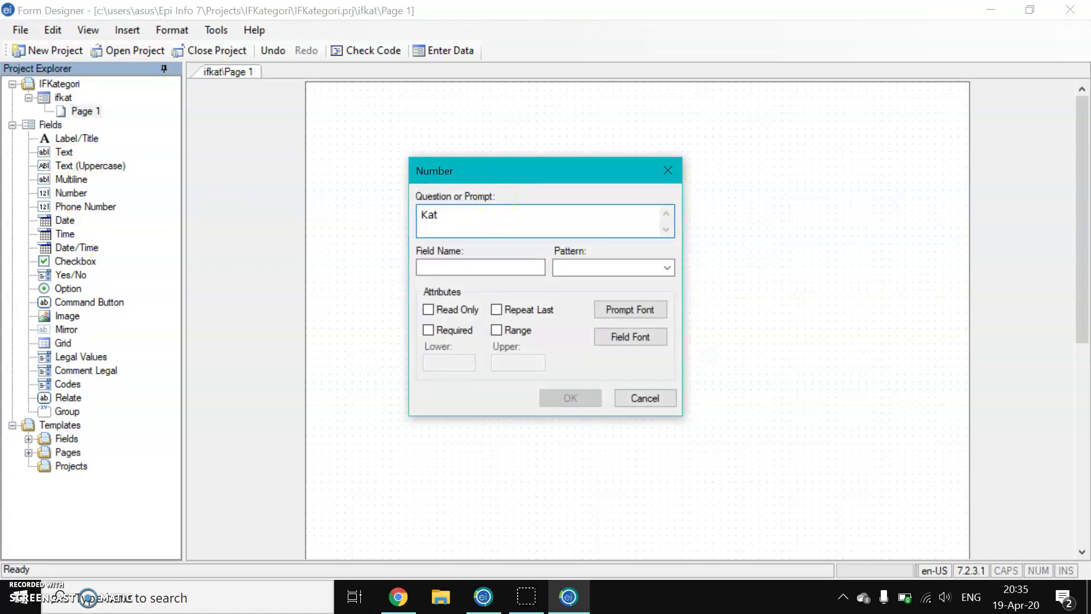
{"action": "type", "text": " Indeks MT"}
{"action": "left_click", "coordinate": [513, 268]}
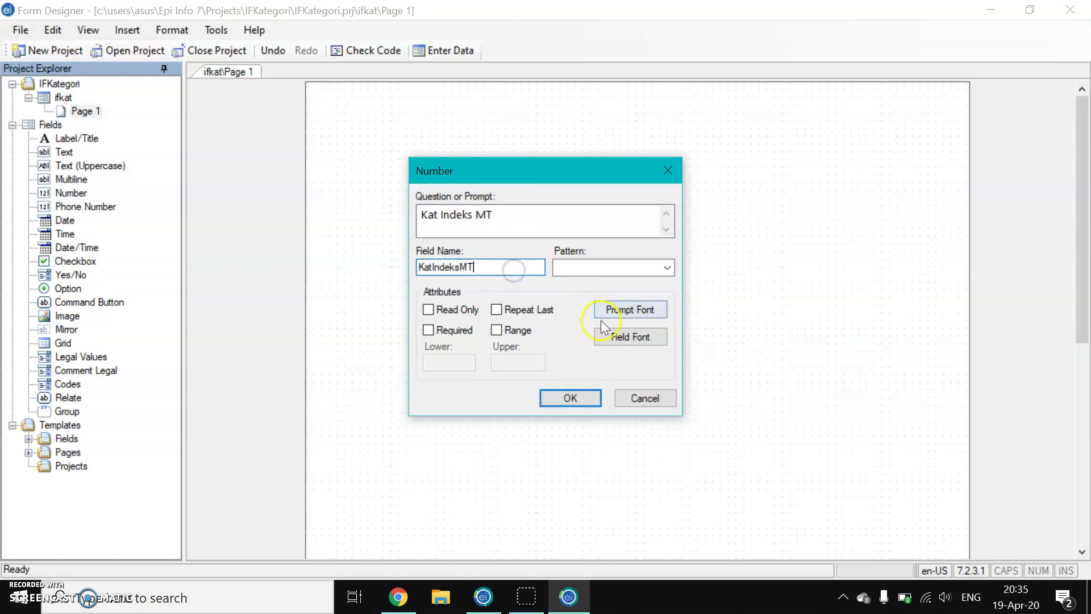
{"action": "left_click", "coordinate": [668, 268]}
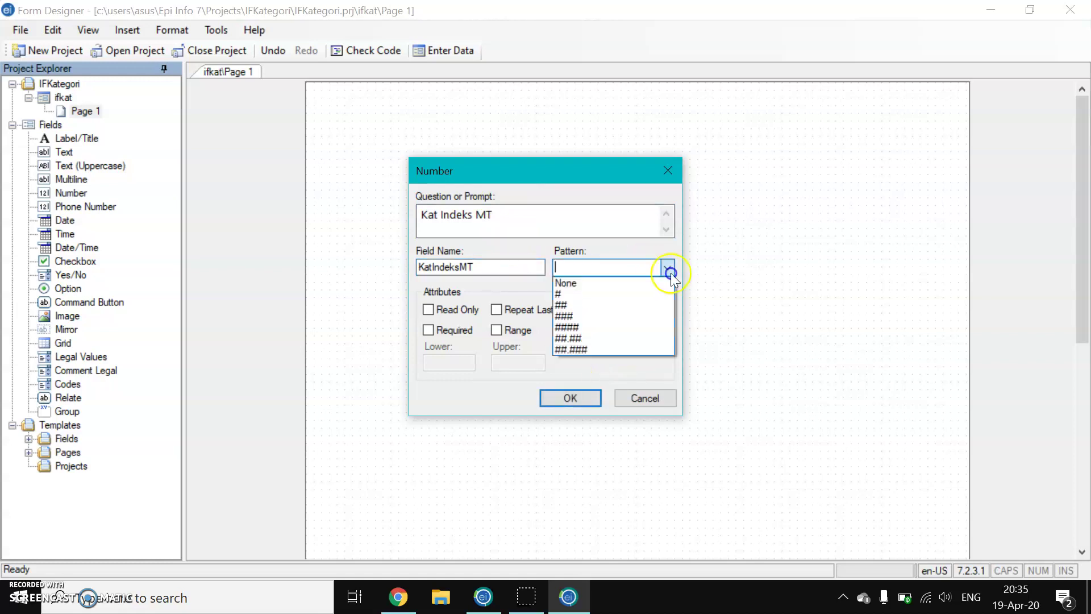
{"action": "left_click", "coordinate": [619, 295]}
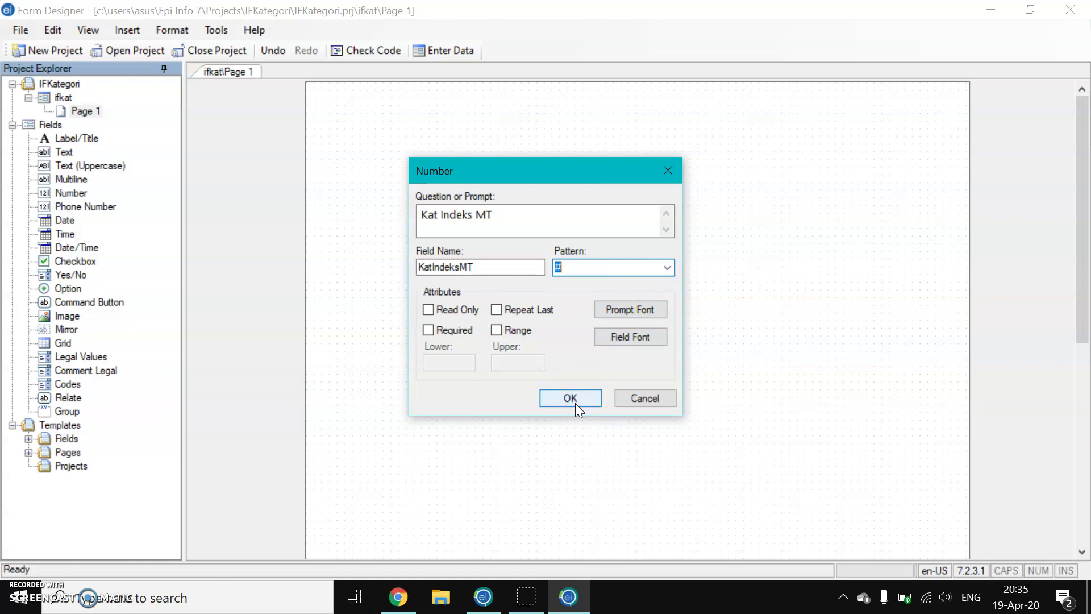
{"action": "left_click", "coordinate": [571, 398]}
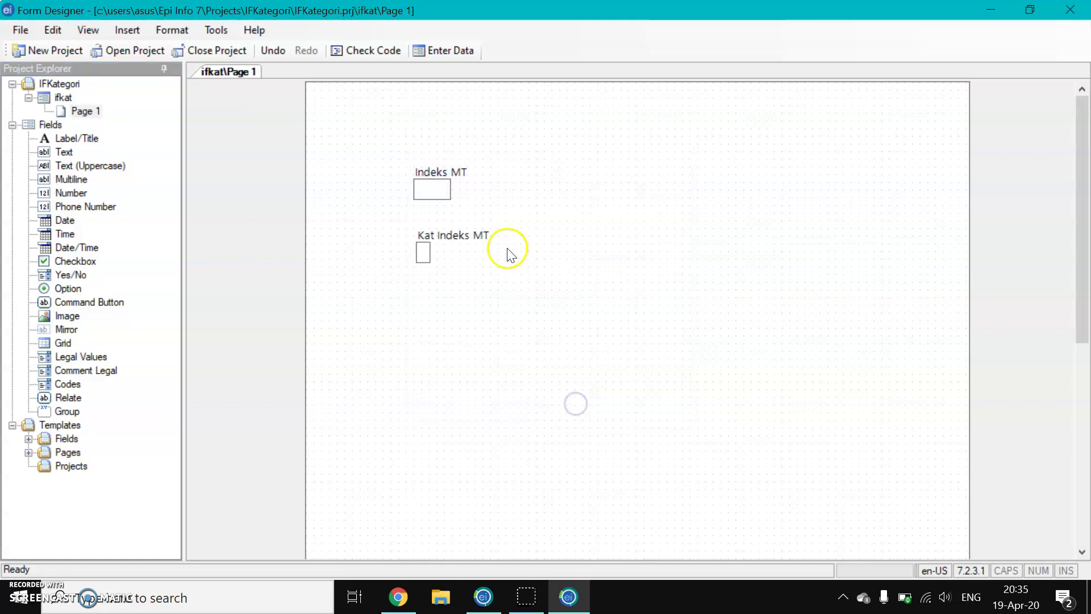
Step: Add a label beside the Kat Indeks MT field listing "1. Obesity" and "2. No Obesity" on separate lines
{"action": "left_click", "coordinate": [83, 111]}
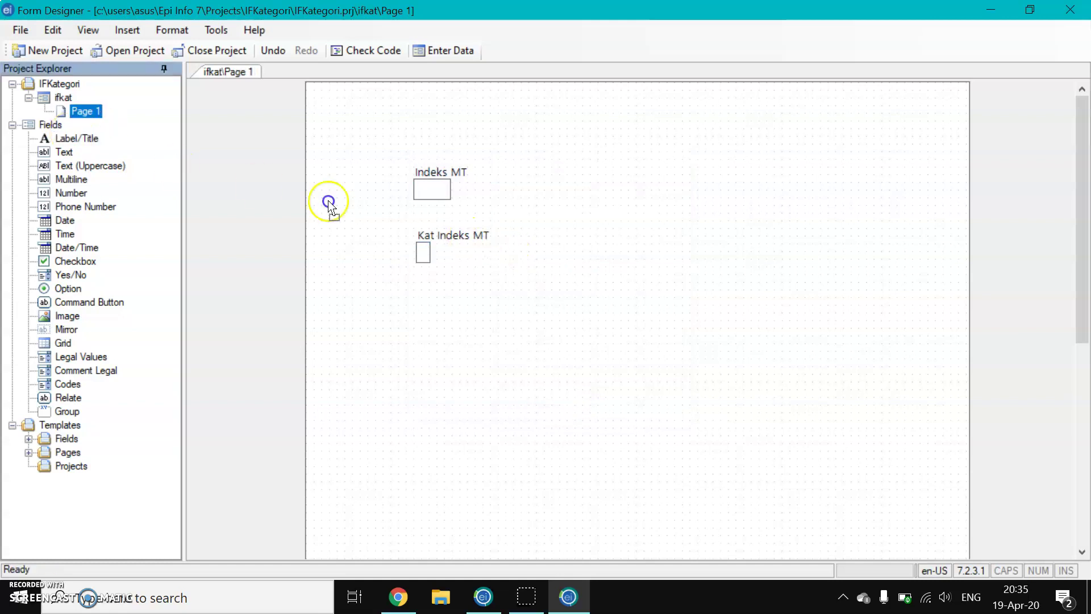
{"action": "mouse_move", "coordinate": [504, 238]}
{"action": "left_mouse_down"}
{"action": "mouse_move", "coordinate": [519, 250]}
{"action": "mouse_move", "coordinate": [517, 241]}
{"action": "left_mouse_up"}
{"action": "type", "text": "1. "}
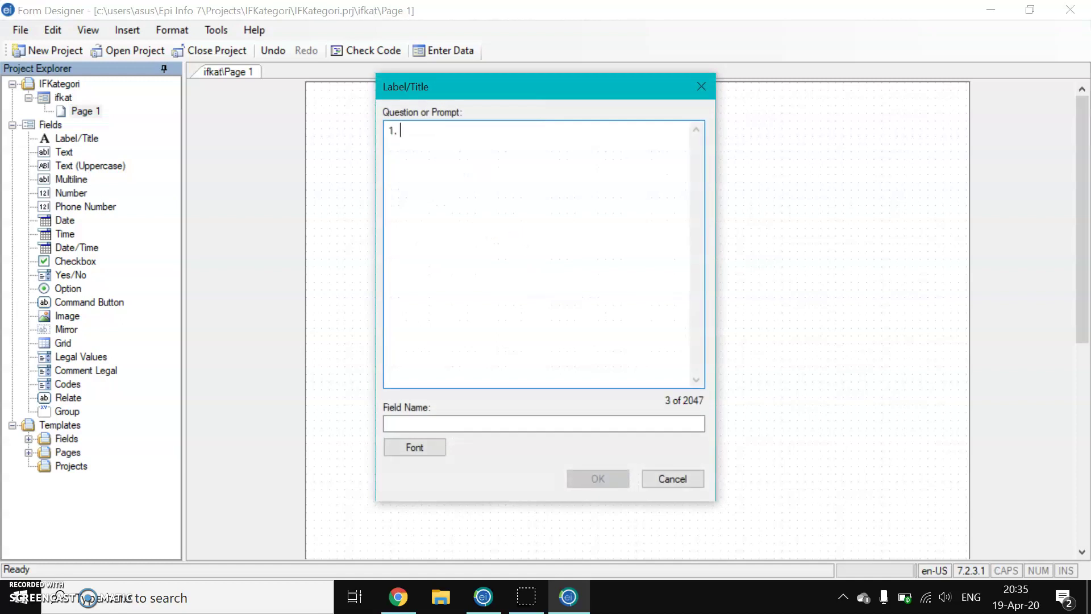
{"action": "type", "text": "Obesity"}
{"action": "key", "text": "Return"}
{"action": "type", "text": "2. No "}
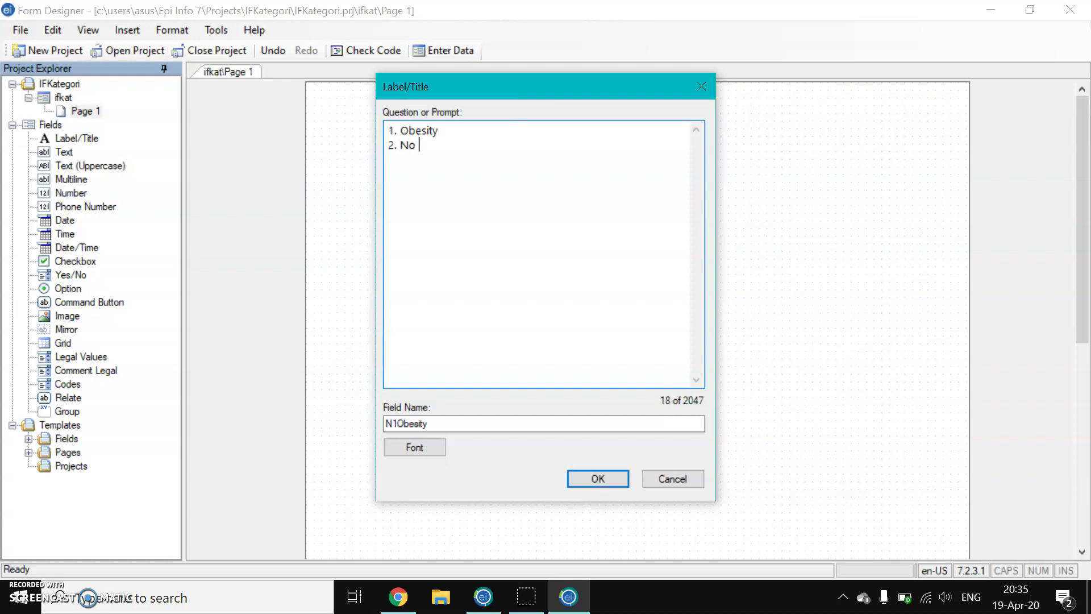
{"action": "type", "text": "Obesity"}
{"action": "key", "text": "Return"}
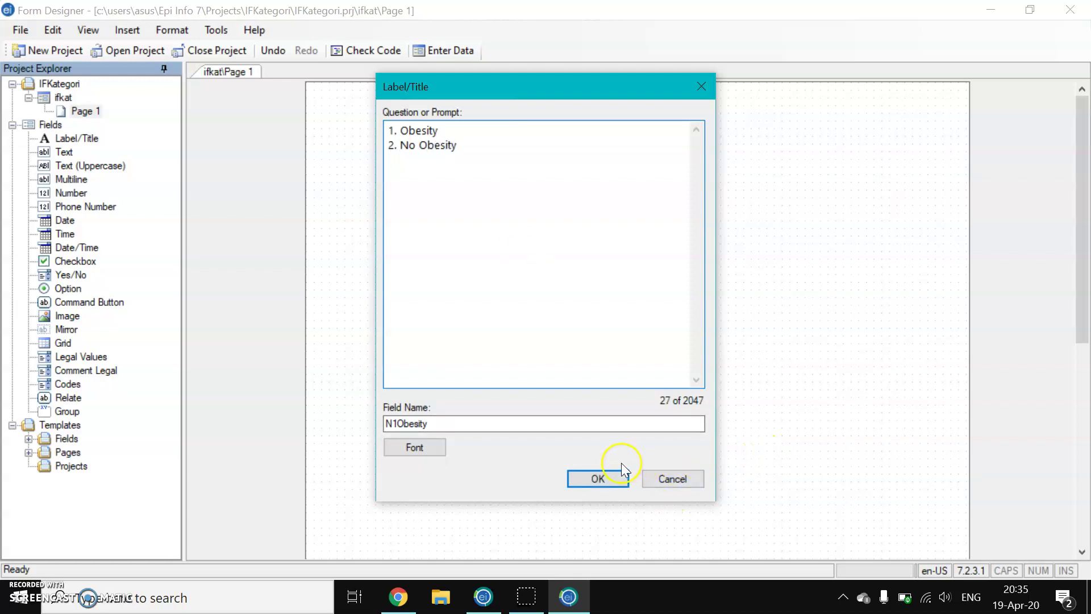
{"action": "key", "text": "BackSpace"}
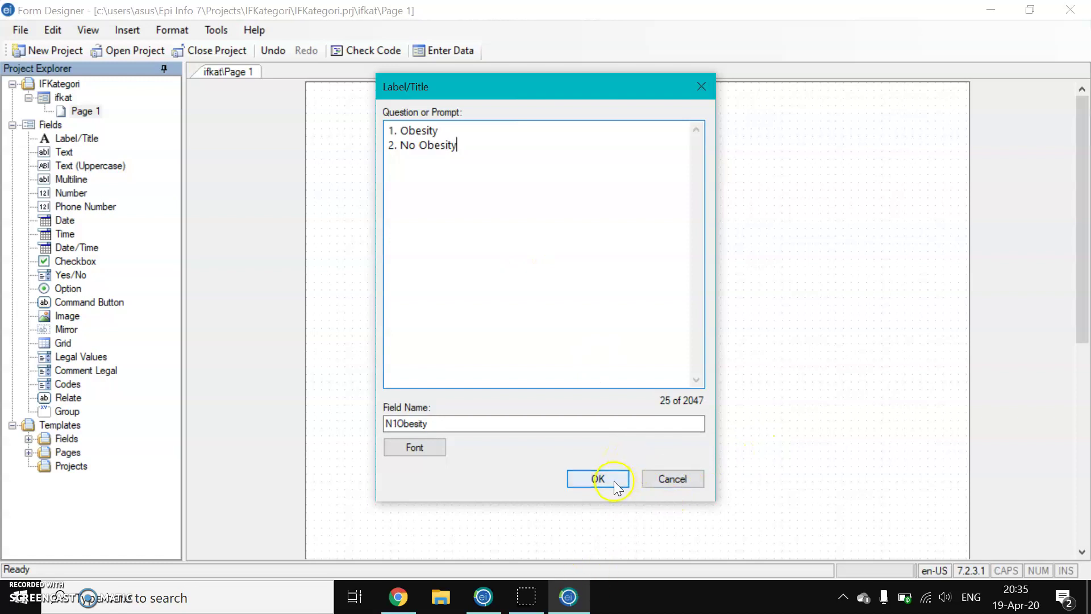
{"action": "left_click", "coordinate": [616, 481]}
{"action": "left_click_drag", "start_coordinate": [560, 248], "coordinate": [205, 163]}
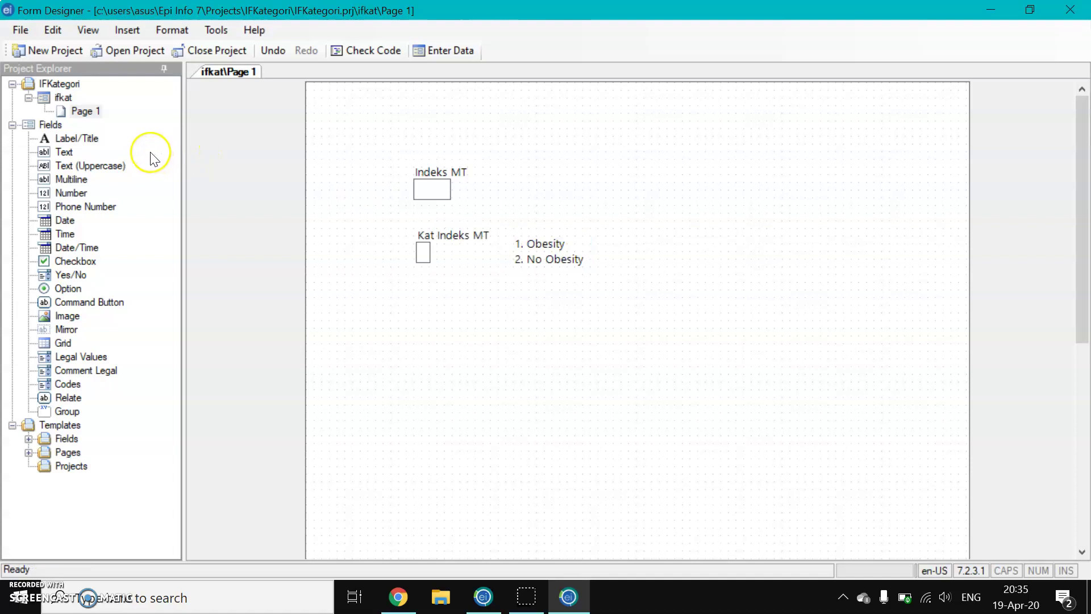
Step: Add a Number field with the prompt "Tek Sistole" and pattern ### below the Kat Indeks MT field
{"action": "left_click_drag", "start_coordinate": [77, 193], "coordinate": [415, 310]}
{"action": "type", "text": "Sisto"}
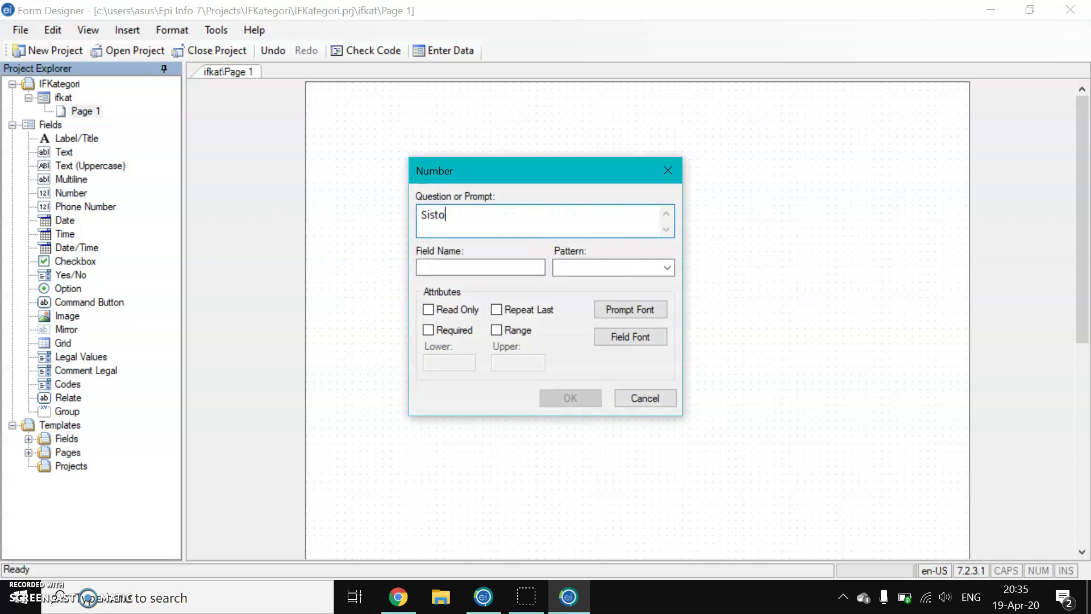
{"action": "key", "text": "BackSpace"}
{"action": "key", "text": "BackSpace"}
{"action": "key", "text": "BackSpace"}
{"action": "key", "text": "BackSpace"}
{"action": "type", "text": "S"}
{"action": "key", "text": "BackSpace"}
{"action": "type", "text": "Tek Sistiole"}
{"action": "left_click", "coordinate": [623, 272]}
{"action": "left_click", "coordinate": [666, 268]}
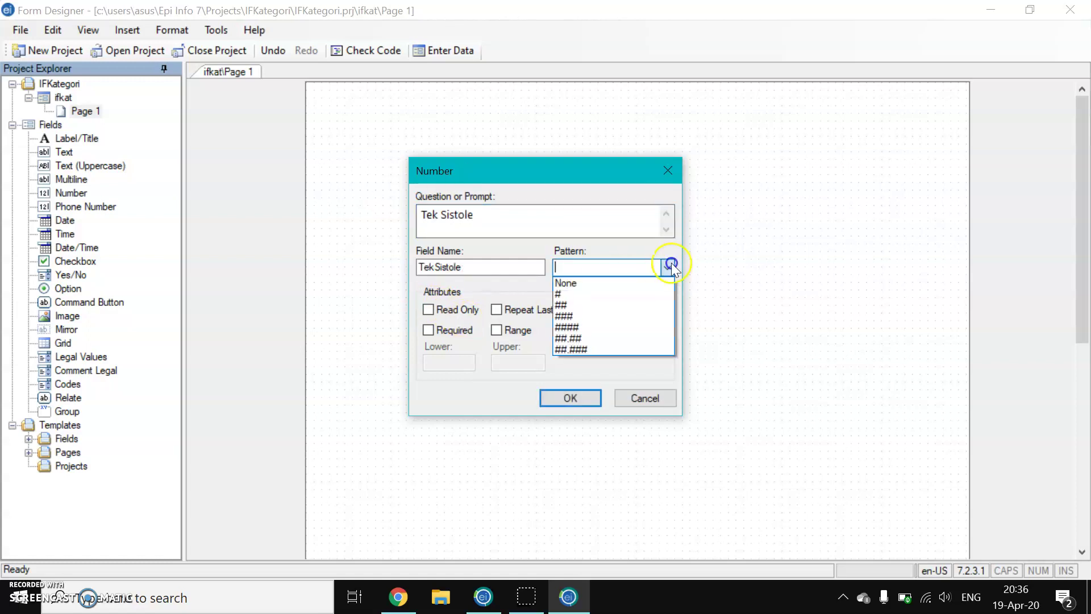
{"action": "left_click", "coordinate": [595, 317]}
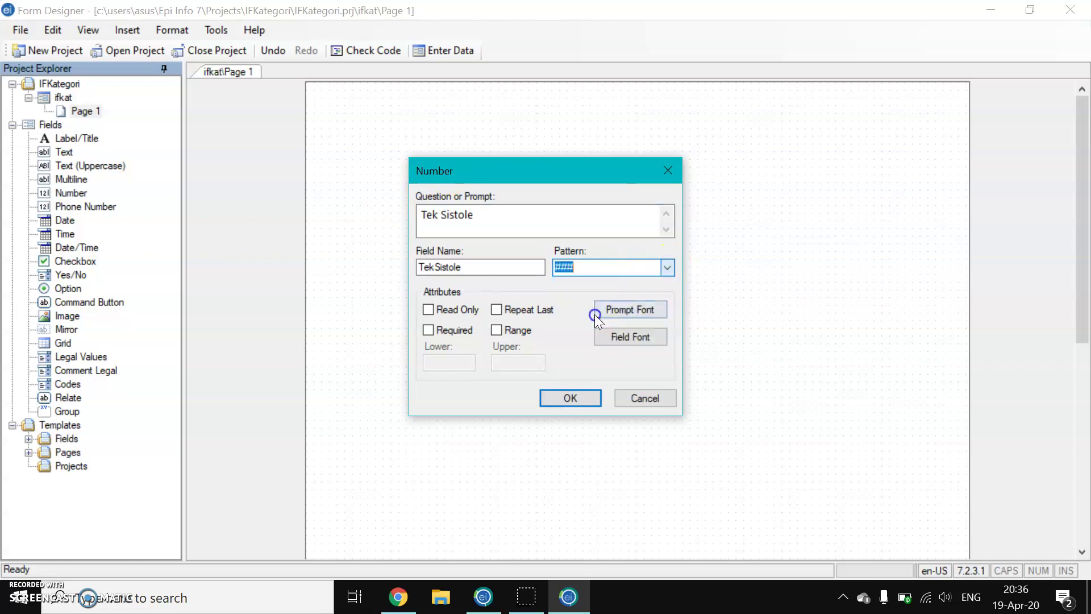
{"action": "left_click", "coordinate": [569, 399]}
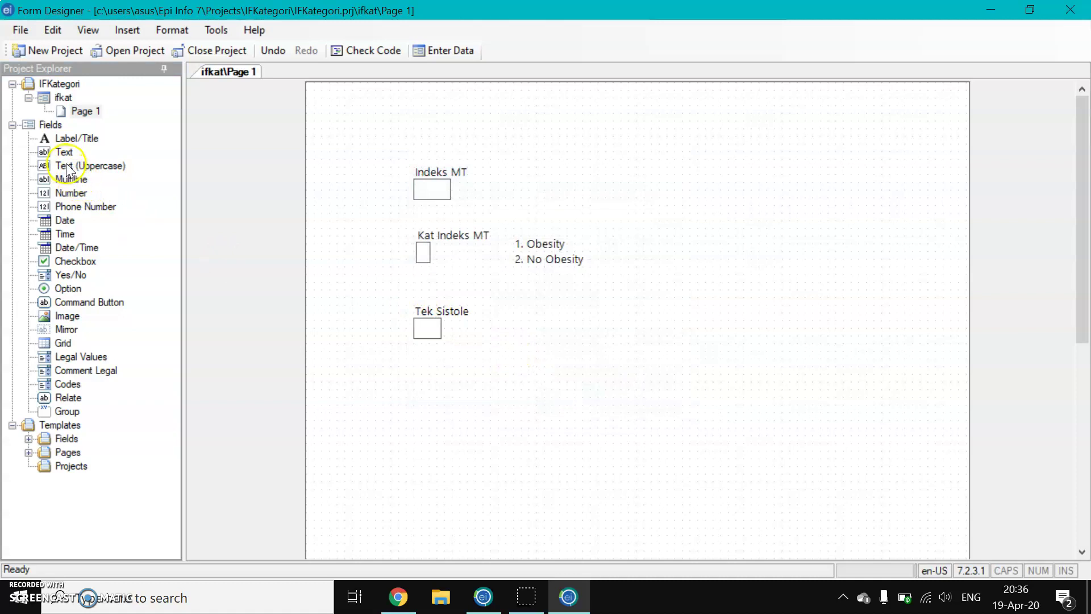
Step: Add a Number field with the prompt "Kat Tek Sistole" and pattern # below the Tek Sistole field
{"action": "left_click_drag", "start_coordinate": [72, 193], "coordinate": [416, 360]}
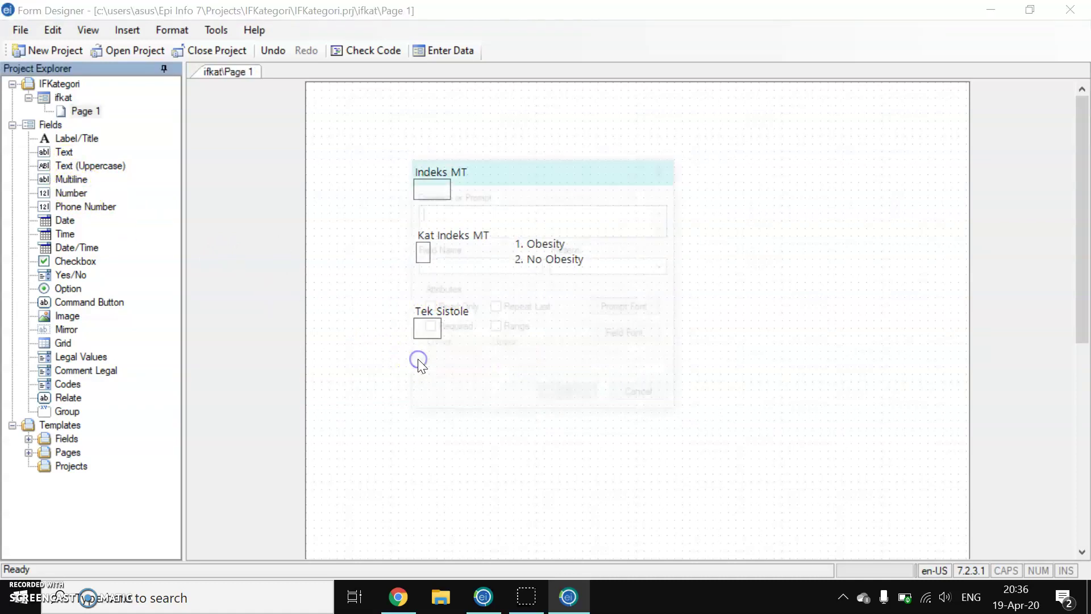
{"action": "type", "text": "K"}
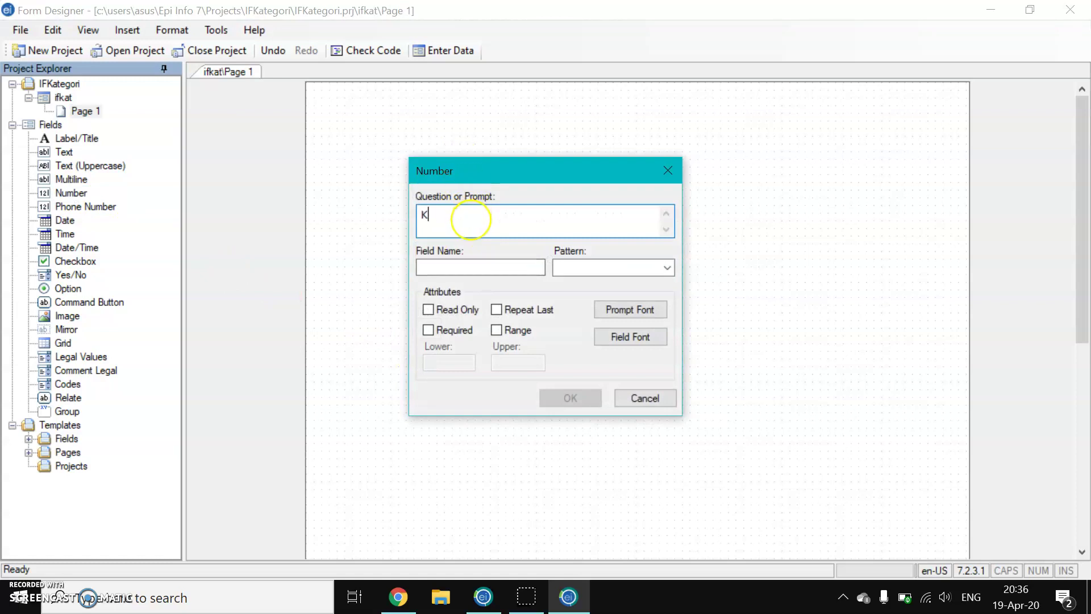
{"action": "type", "text": "at Tek Sistole"}
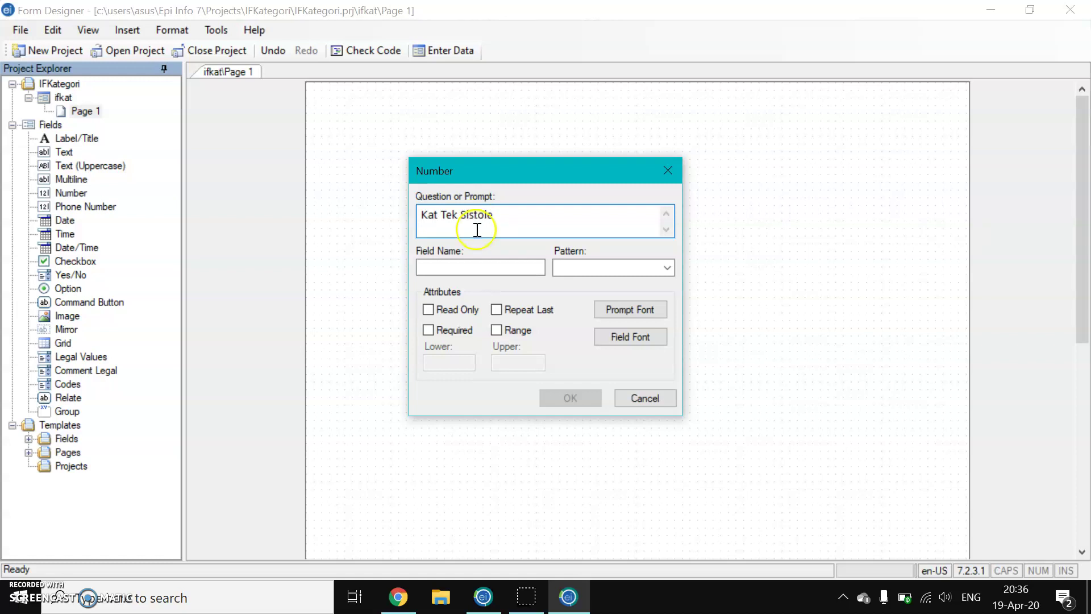
{"action": "left_click", "coordinate": [667, 267]}
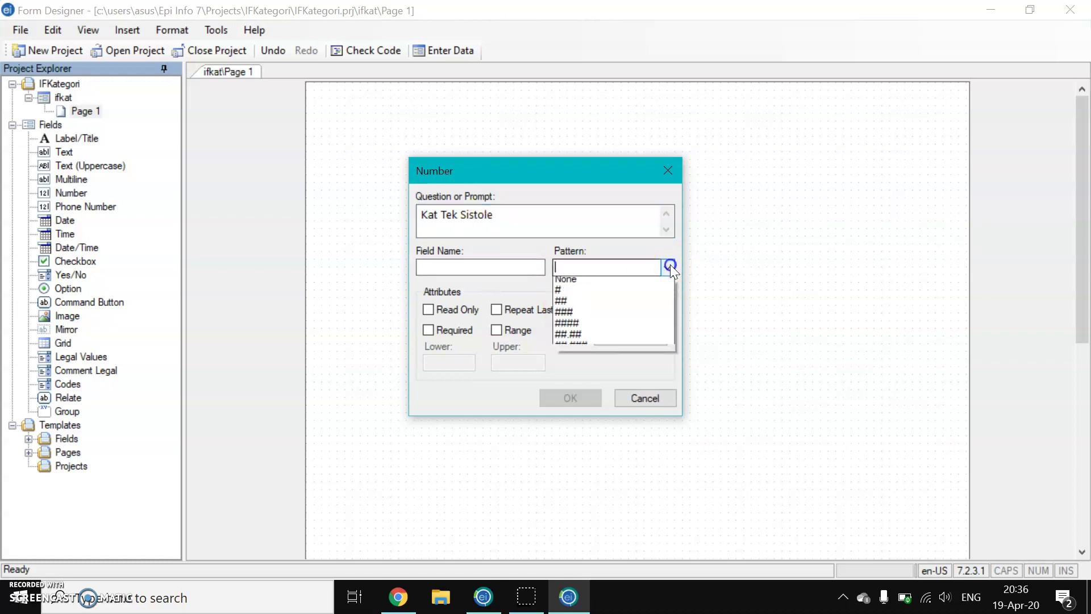
{"action": "left_click", "coordinate": [603, 295]}
{"action": "left_click", "coordinate": [583, 398]}
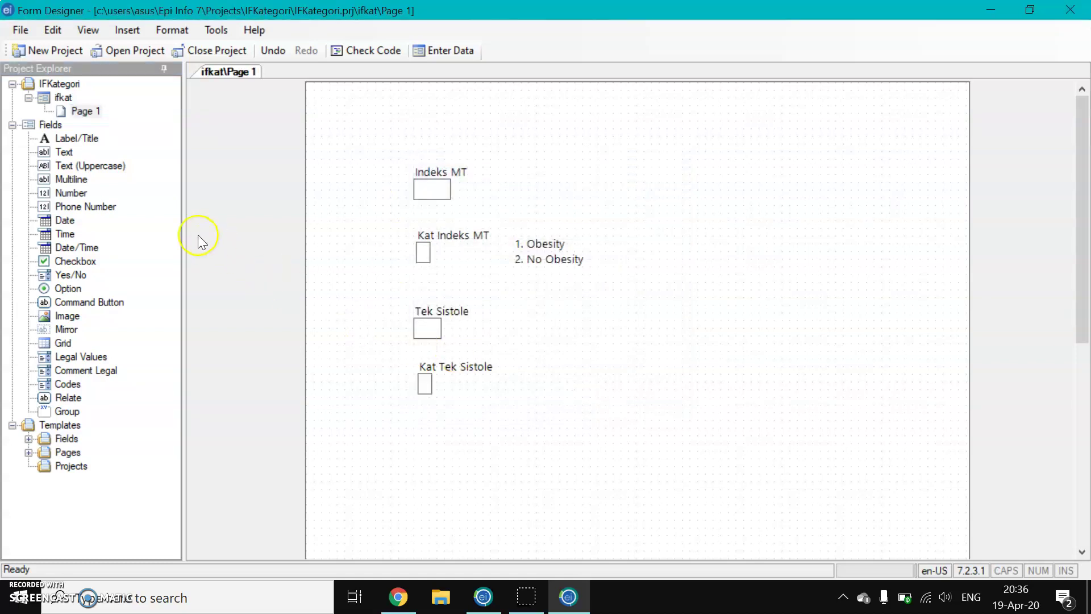
Step: Add a label beside the Kat Tek Sistole field listing "1. HT" and "2. No HT" on separate lines, and shift it closer to the field
{"action": "left_click_drag", "start_coordinate": [60, 139], "coordinate": [539, 376]}
{"action": "type", "text": "1"}
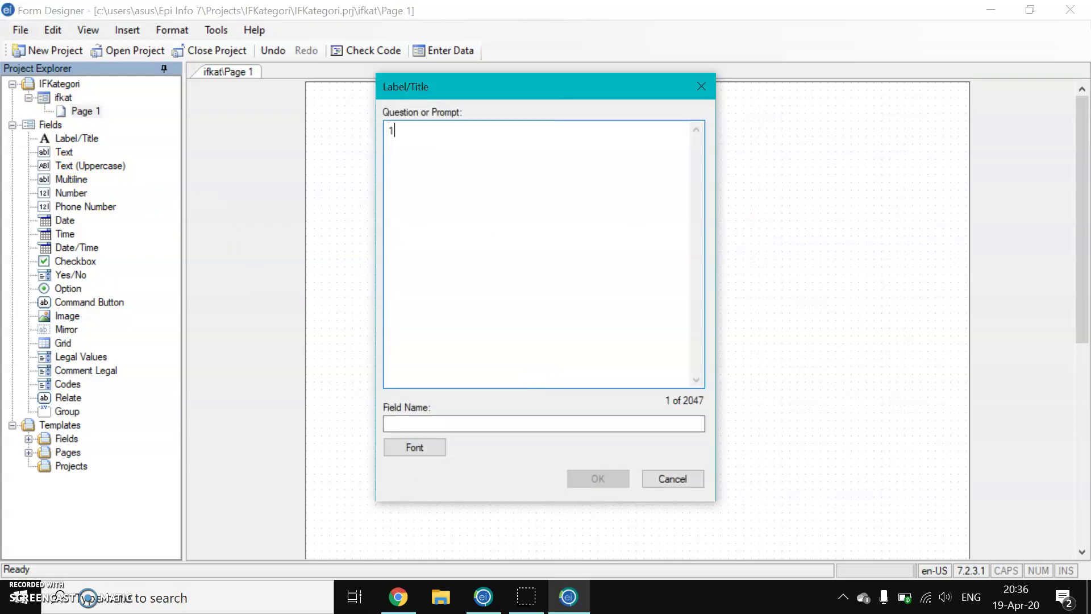
{"action": "type", "text": ". HT"}
{"action": "key", "text": "Return"}
{"action": "type", "text": "2"}
{"action": "type", "text": "No HT"}
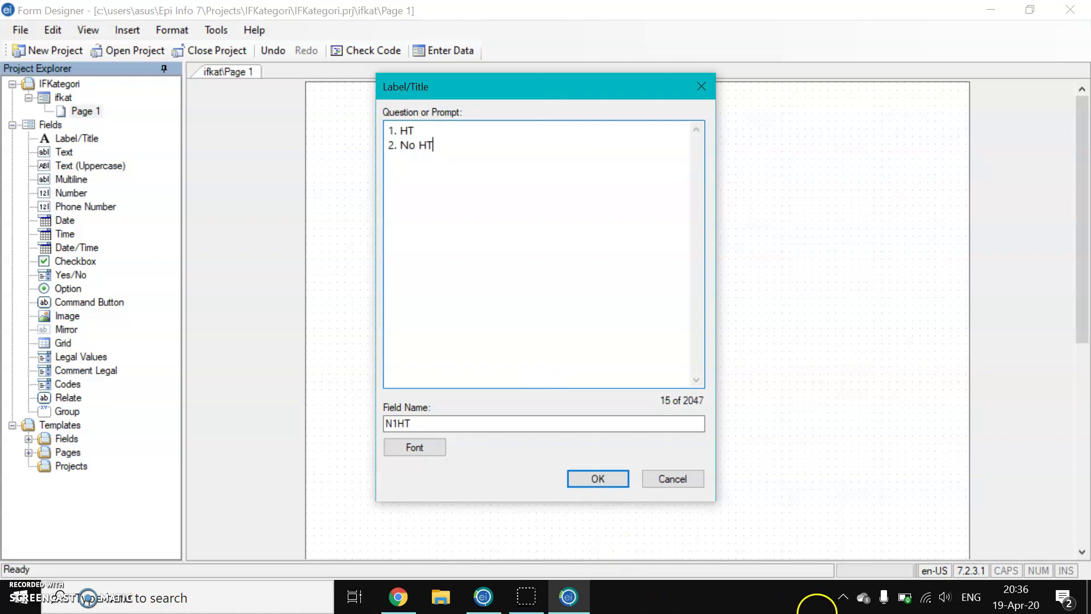
{"action": "left_click", "coordinate": [604, 483]}
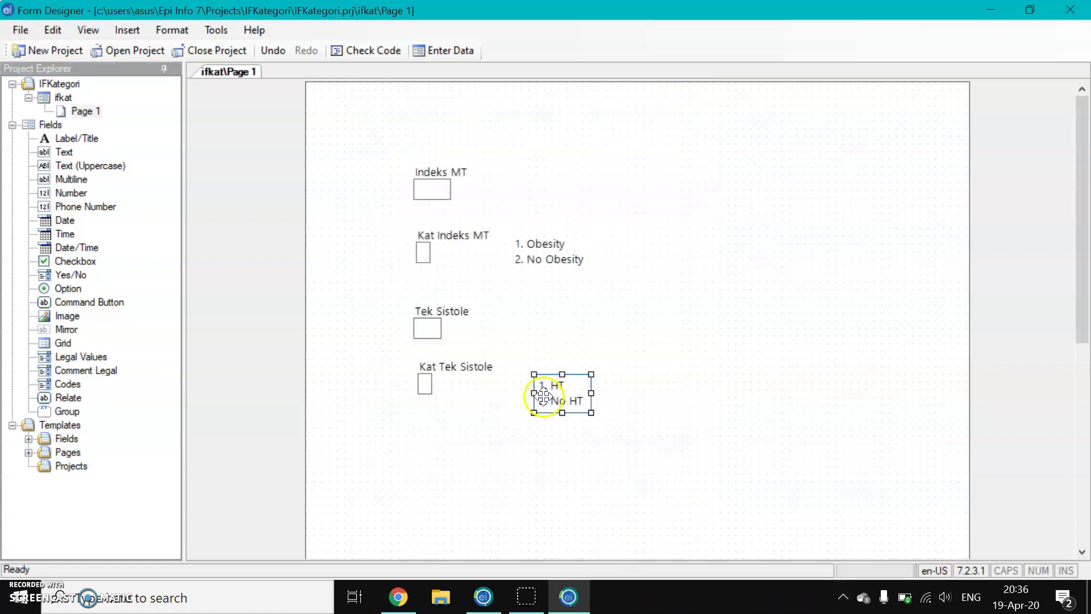
{"action": "left_click_drag", "start_coordinate": [533, 393], "coordinate": [523, 383]}
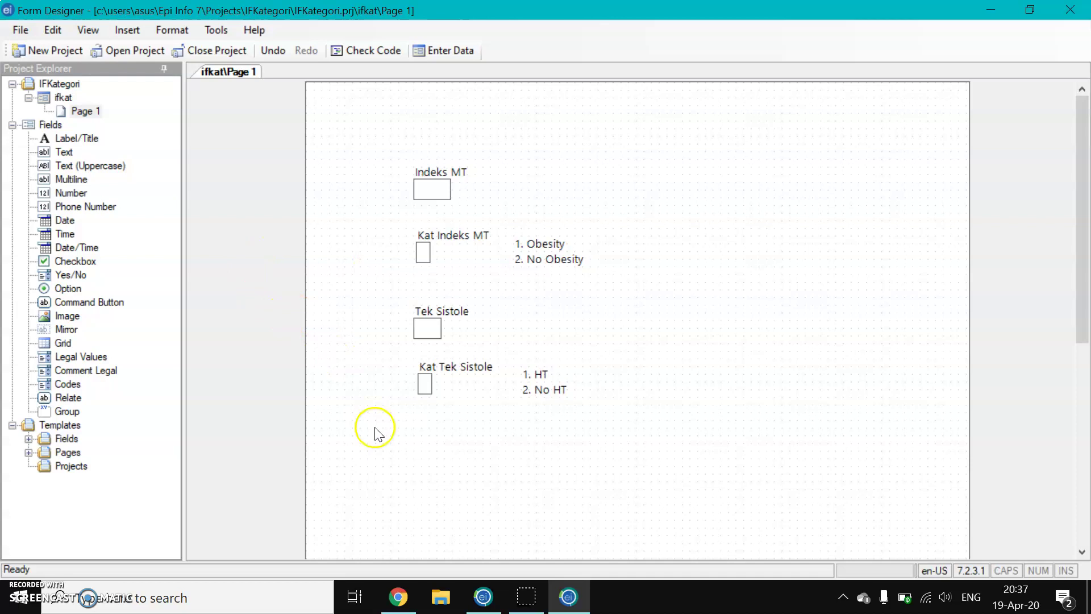
Step: Review the Indeks MT and Tek Sistole category fields and their code labels on the form page
{"action": "left_click", "coordinate": [443, 191]}
{"action": "left_click", "coordinate": [423, 250]}
{"action": "left_click", "coordinate": [426, 379]}
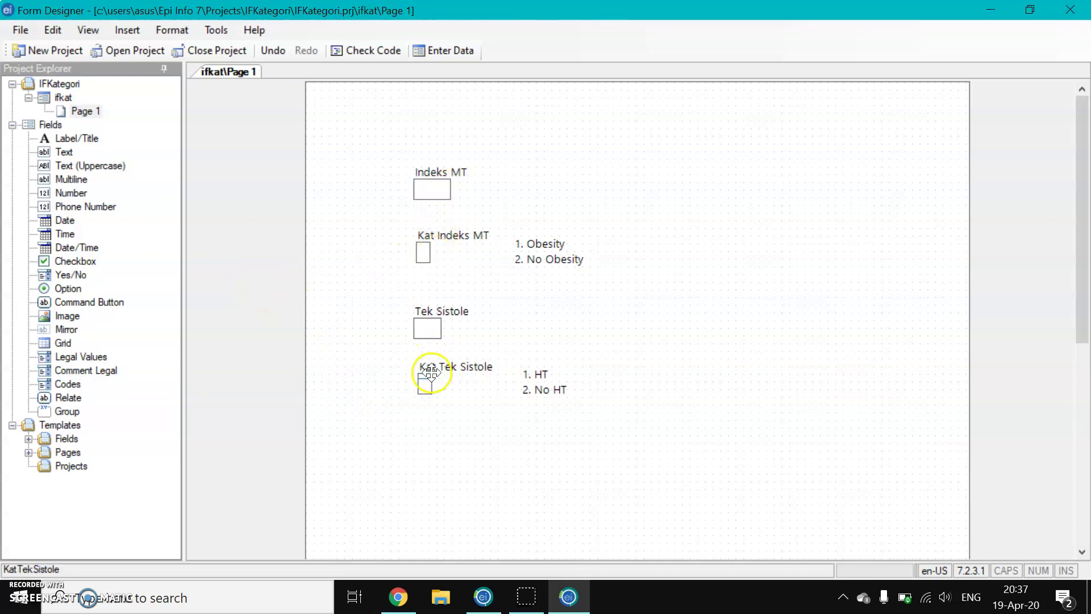
{"action": "left_click", "coordinate": [446, 382]}
{"action": "left_click", "coordinate": [520, 244]}
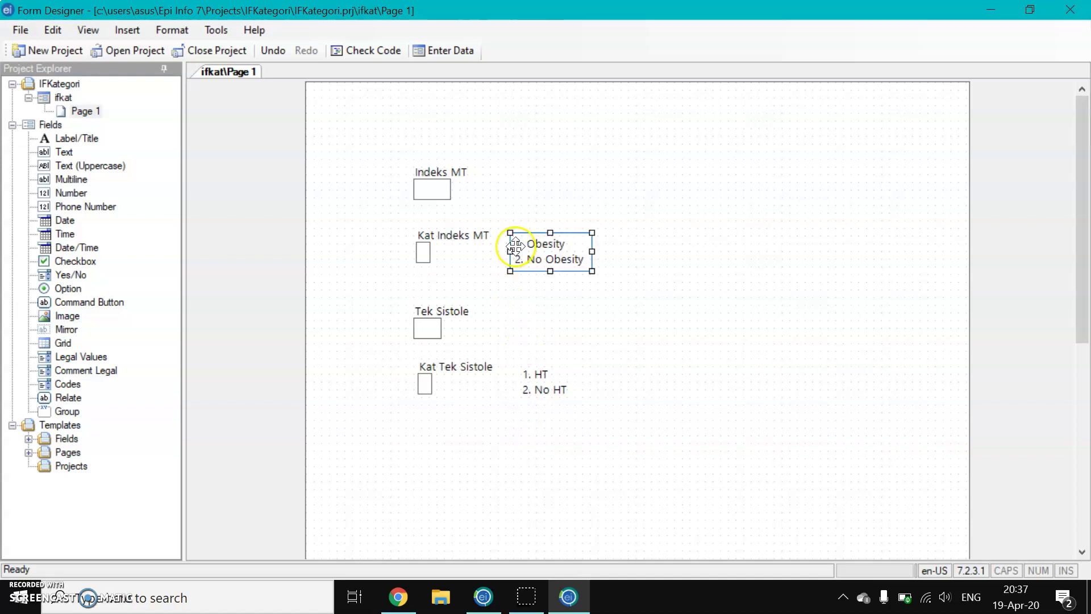
{"action": "left_click", "coordinate": [544, 339]}
{"action": "left_click", "coordinate": [544, 376]}
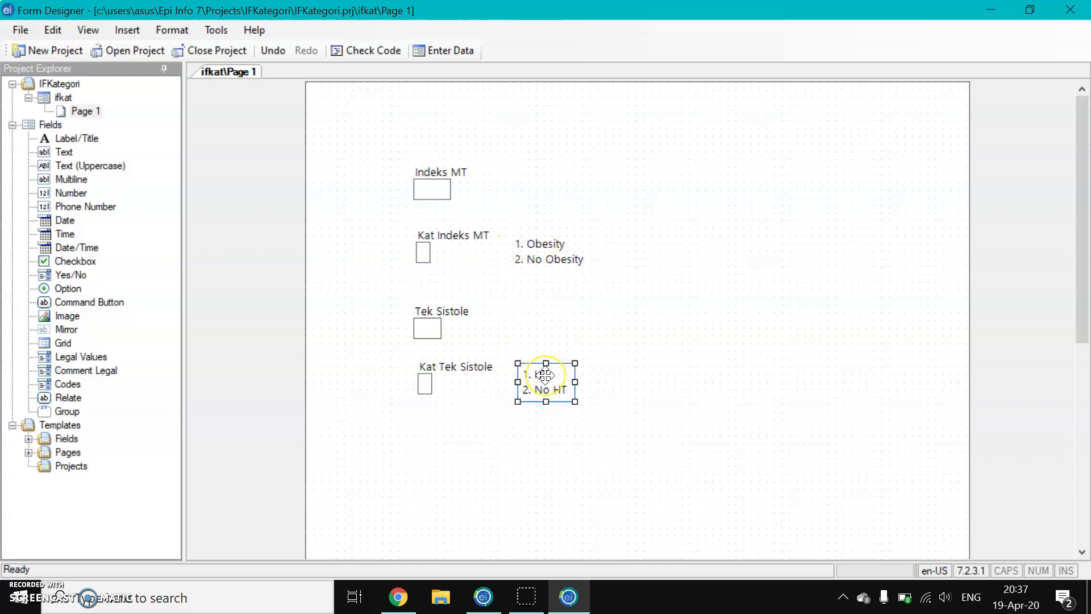
{"action": "left_click", "coordinate": [425, 432]}
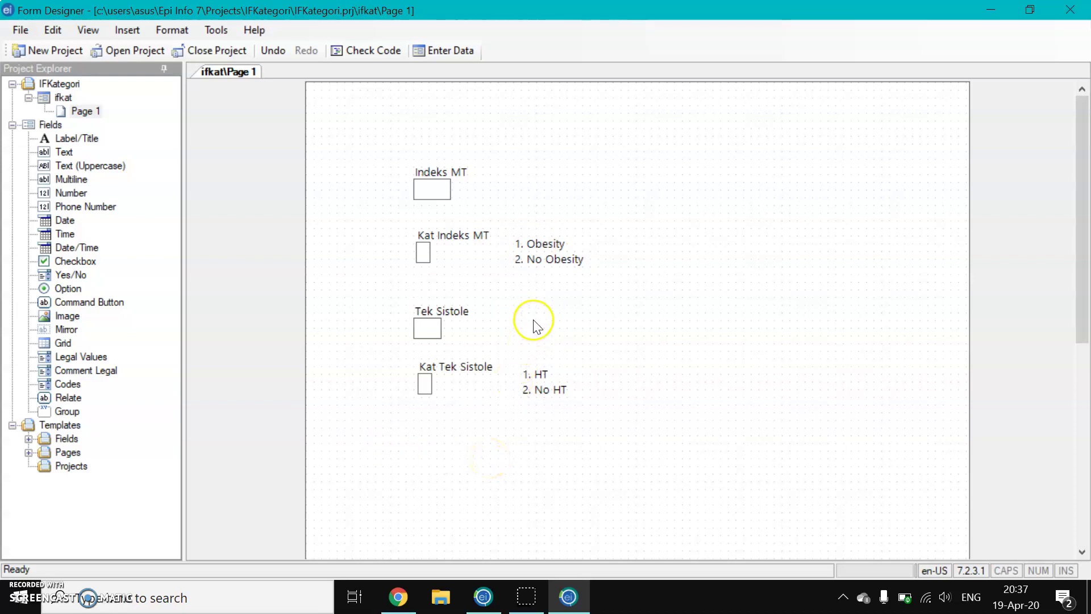
{"action": "left_click", "coordinate": [523, 250]}
{"action": "left_click", "coordinate": [544, 382]}
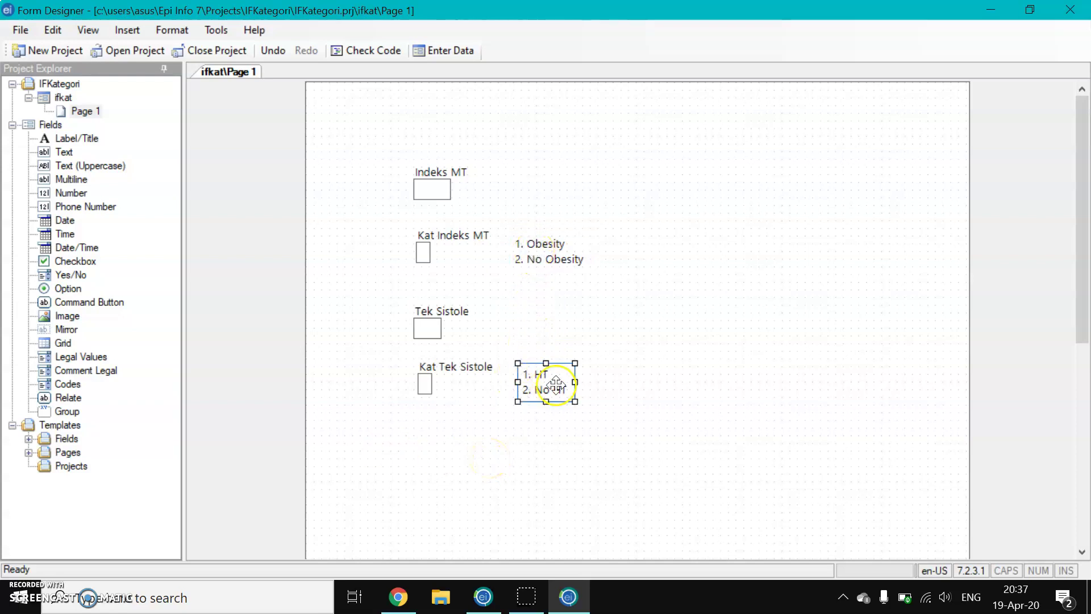
{"action": "left_click", "coordinate": [465, 429]}
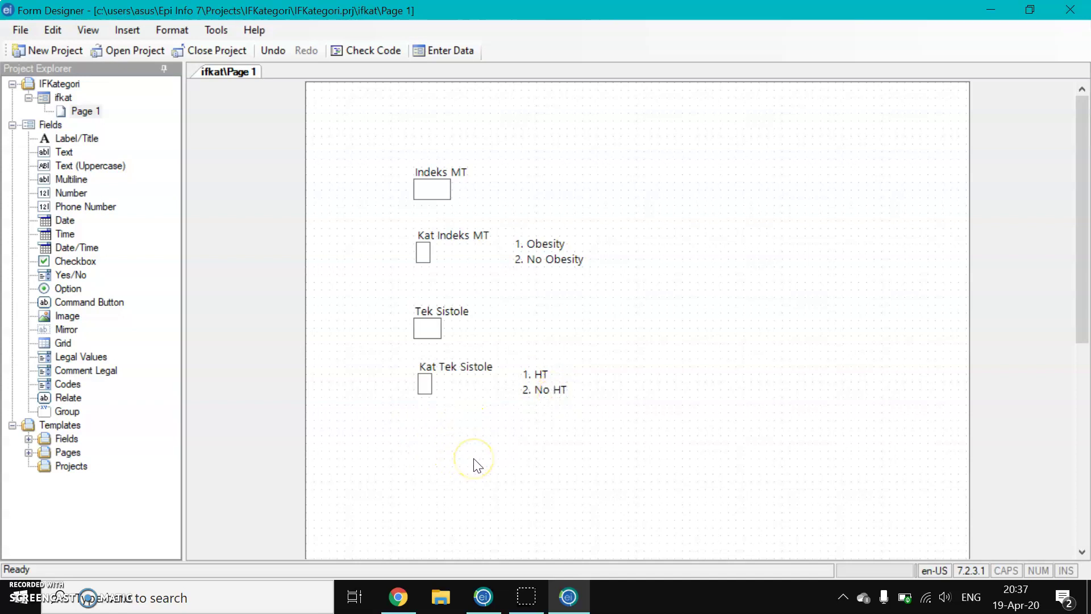
{"action": "left_click", "coordinate": [580, 238]}
{"action": "left_click", "coordinate": [572, 408]}
{"action": "left_click", "coordinate": [575, 238]}
{"action": "left_click", "coordinate": [556, 372]}
{"action": "left_click", "coordinate": [553, 253]}
{"action": "left_click", "coordinate": [507, 438]}
Step: Add a Number field with the prompt "Pny. Jantung Koroner" and pattern # below the Kat Tek Sistole field
{"action": "left_click_drag", "start_coordinate": [72, 205], "coordinate": [411, 426]}
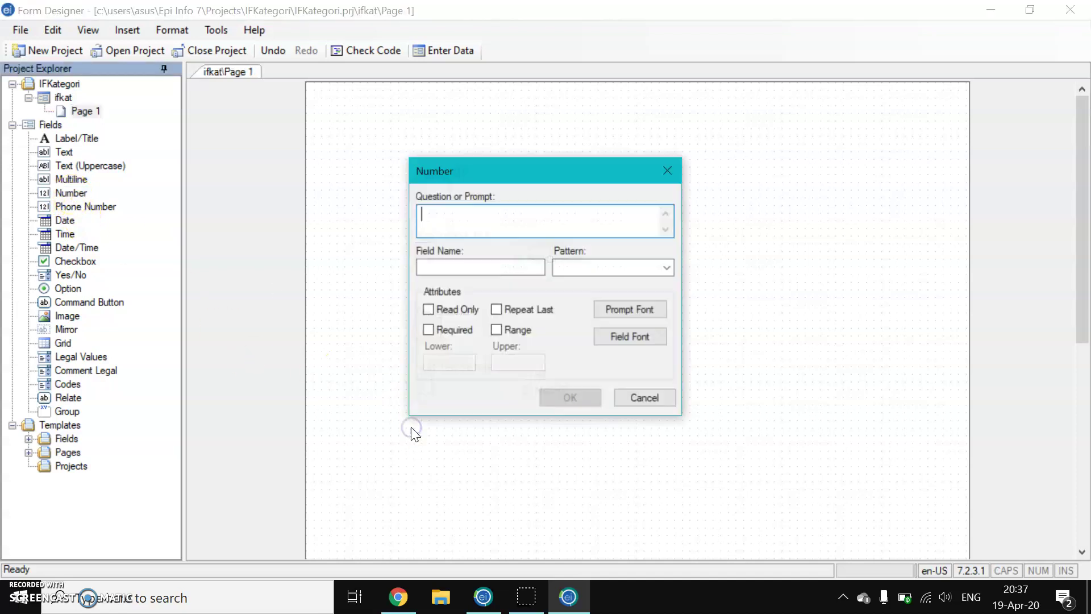
{"action": "type", "text": "PJK"}
{"action": "key", "text": "BackSpace"}
{"action": "key", "text": "BackSpace"}
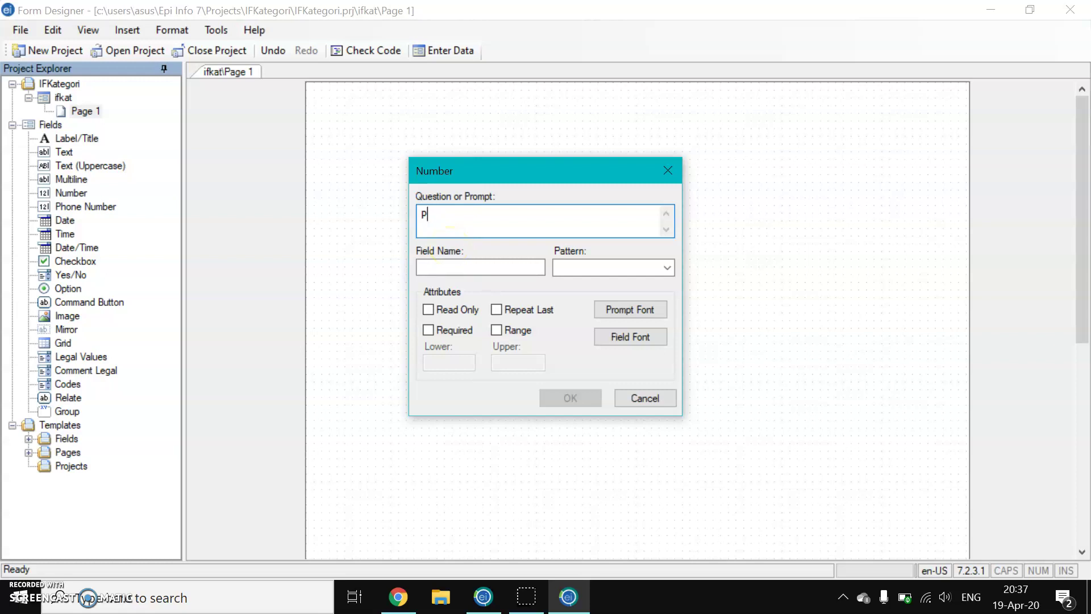
{"action": "type", "text": "Pny. Jantung Korooner"}
{"action": "key", "text": "BackSpace"}
{"action": "key", "text": "BackSpace"}
{"action": "key", "text": "BackSpace"}
{"action": "key", "text": "BackSpace"}
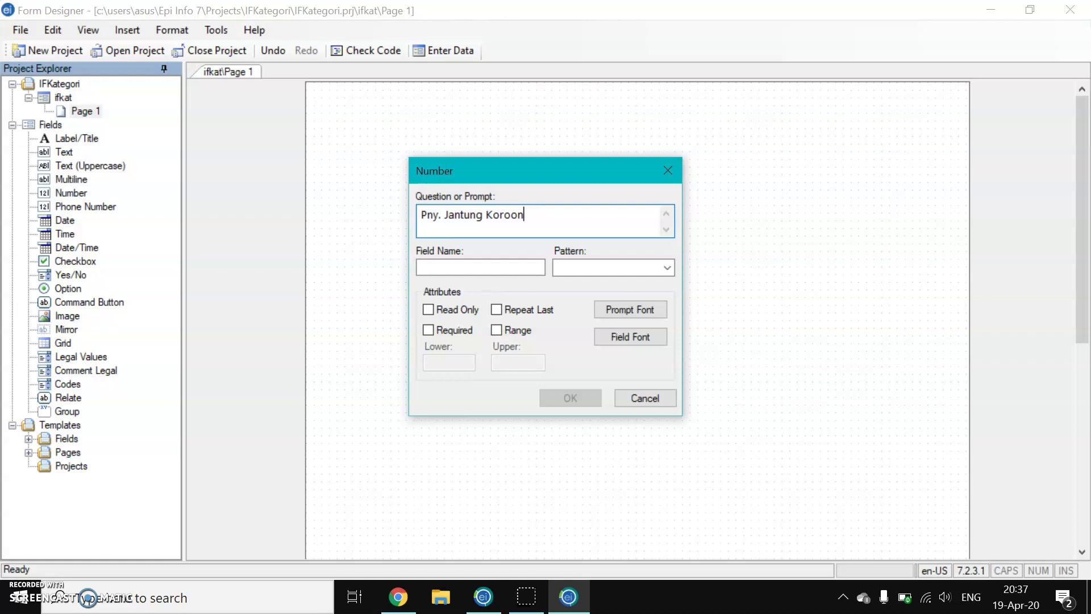
{"action": "type", "text": "ner"}
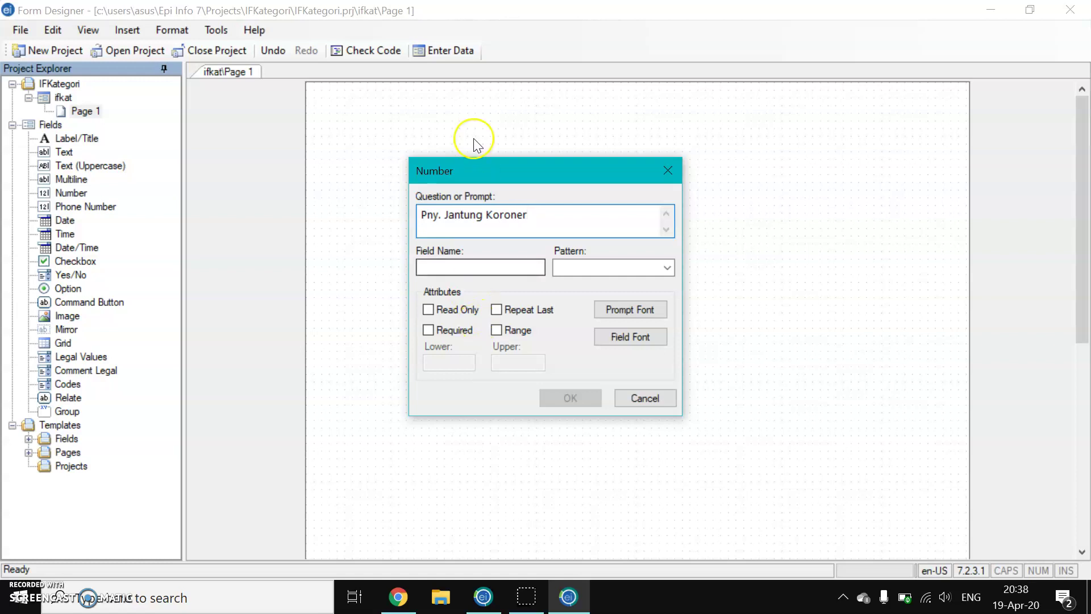
{"action": "left_click", "coordinate": [523, 265]}
{"action": "left_click", "coordinate": [666, 268]}
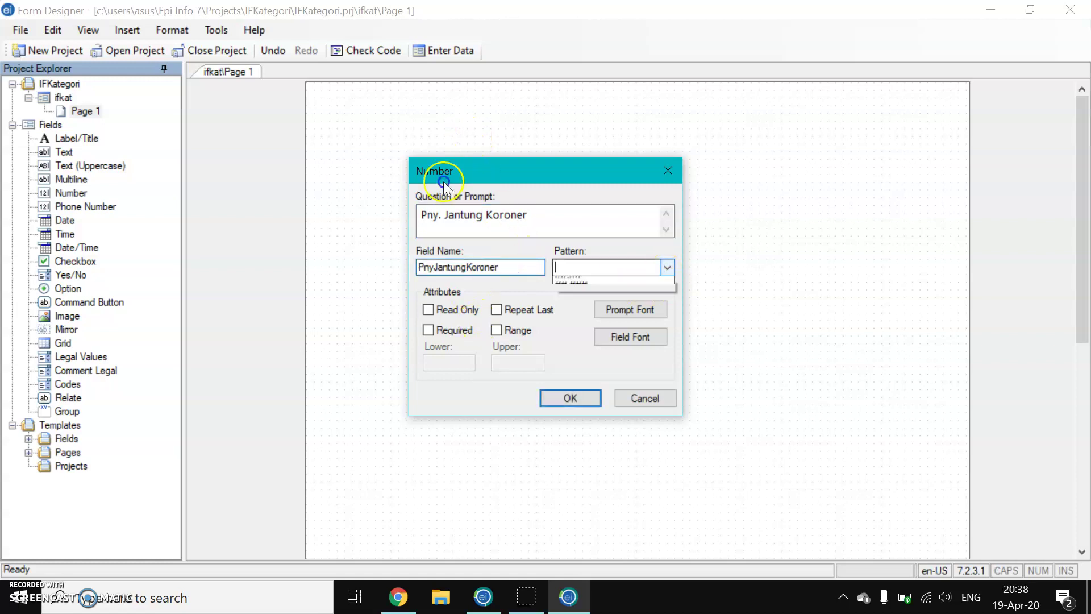
{"action": "left_click", "coordinate": [629, 291]}
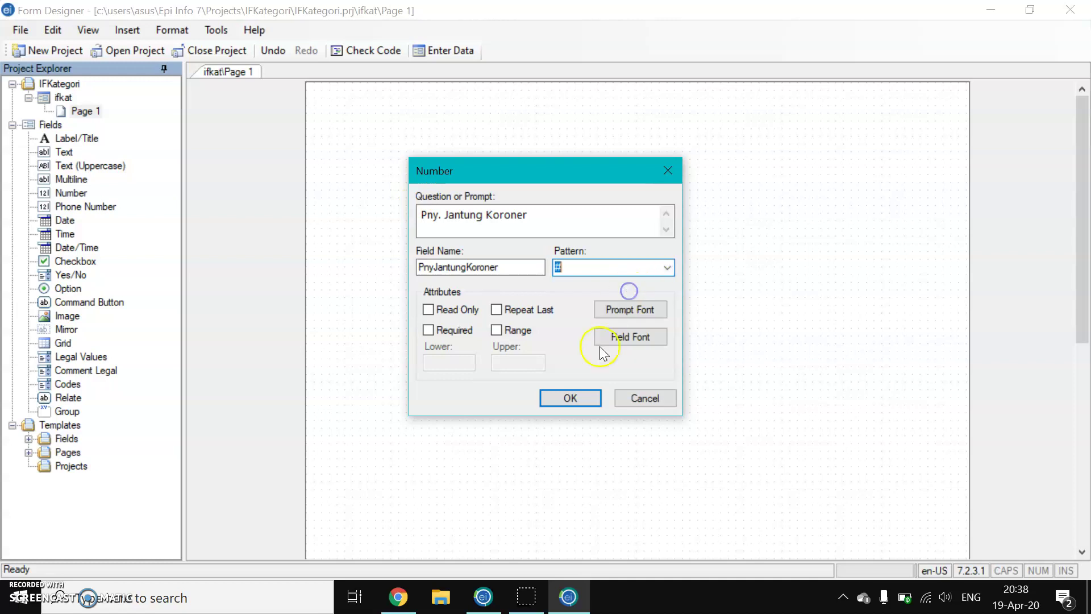
{"action": "left_click", "coordinate": [578, 396]}
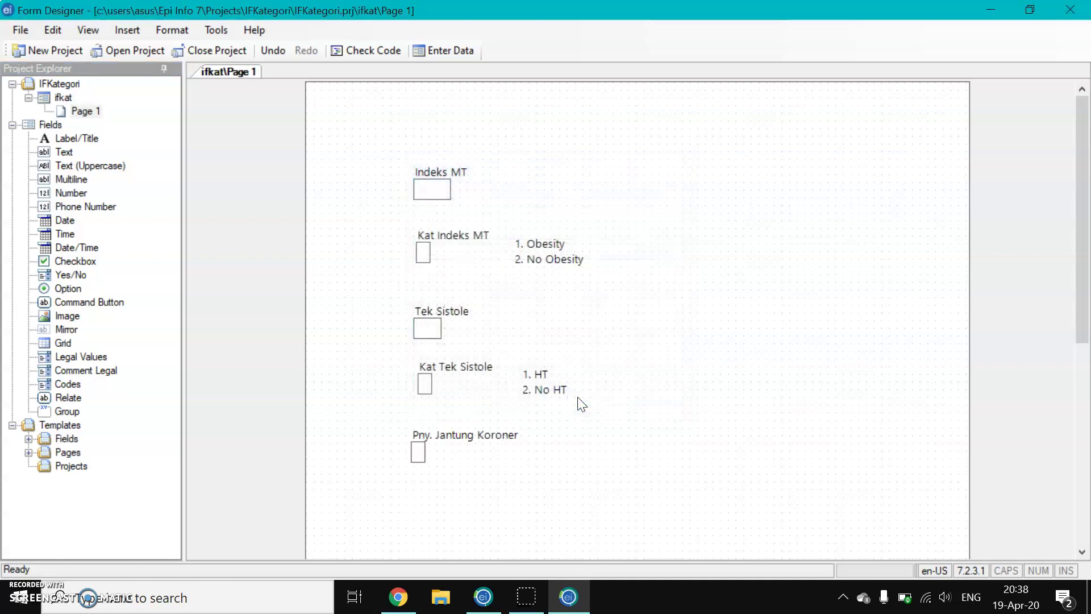
Step: Add a label beside the Pny. Jantung Koroner field listing "1. Risiko PJK" and "2. Tidak Risiko PJK" on separate lines, and align it with the field
{"action": "left_click_drag", "start_coordinate": [85, 144], "coordinate": [548, 451]}
{"action": "type", "text": "1. Risiko PJ"}
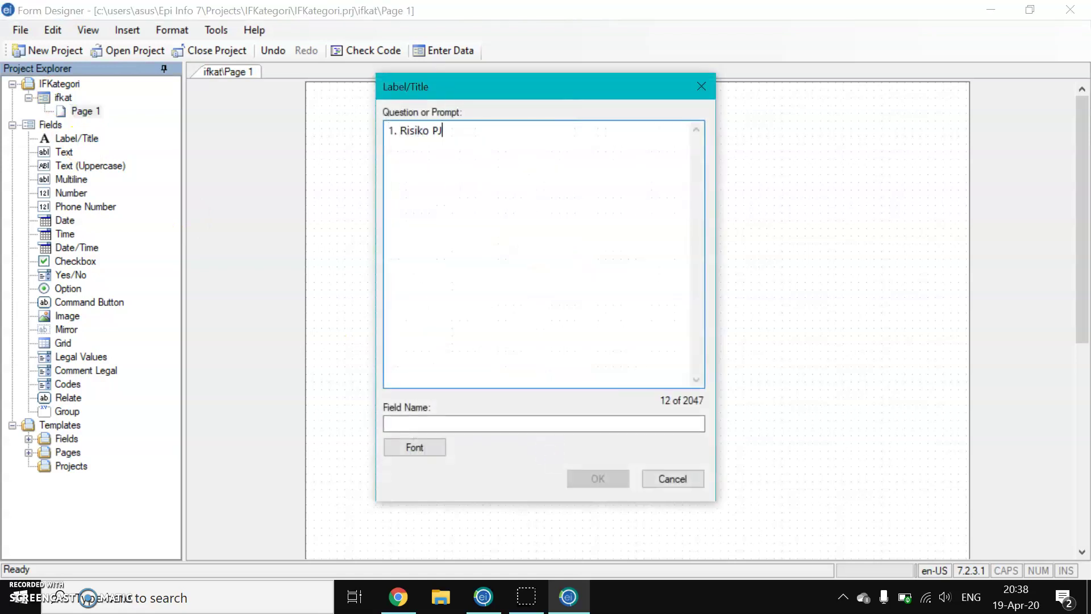
{"action": "type", "text": "K"}
{"action": "key", "text": "Return"}
{"action": "type", "text": "2. "}
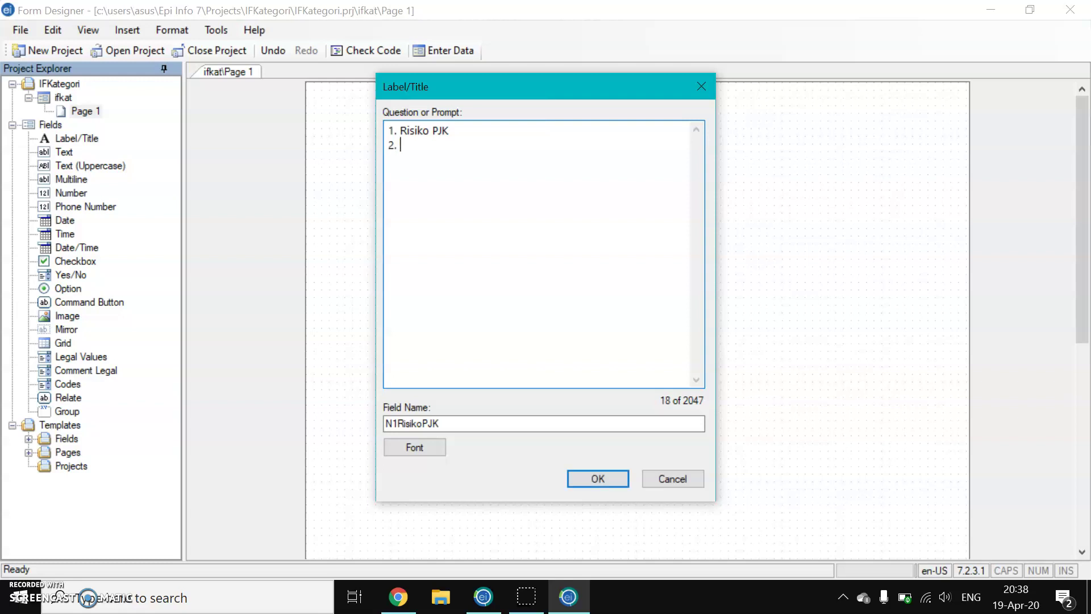
{"action": "type", "text": "Tidak Risiko PJK"}
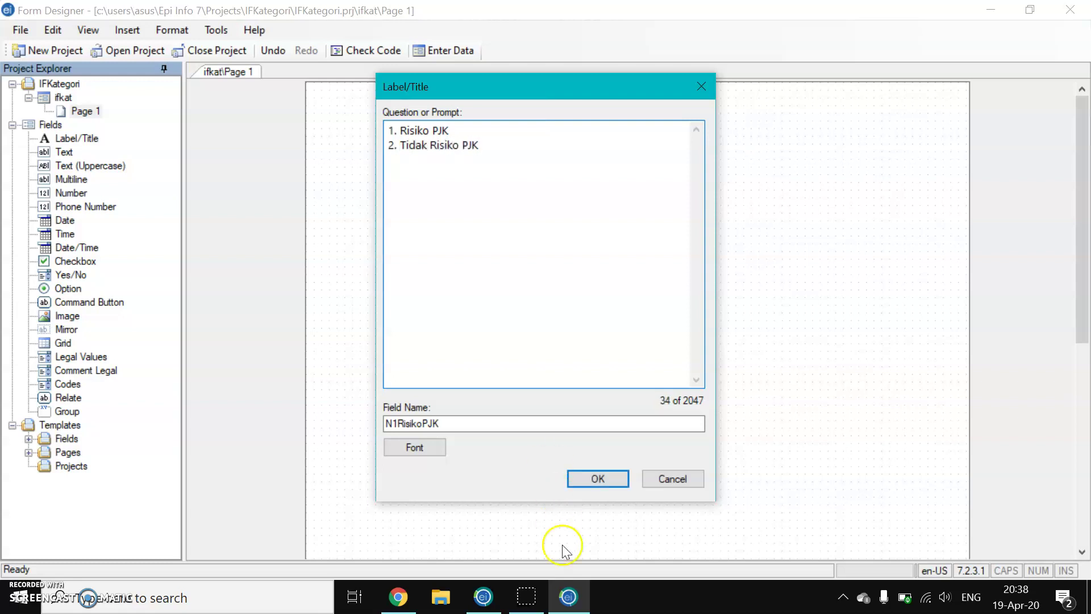
{"action": "left_click", "coordinate": [598, 479]}
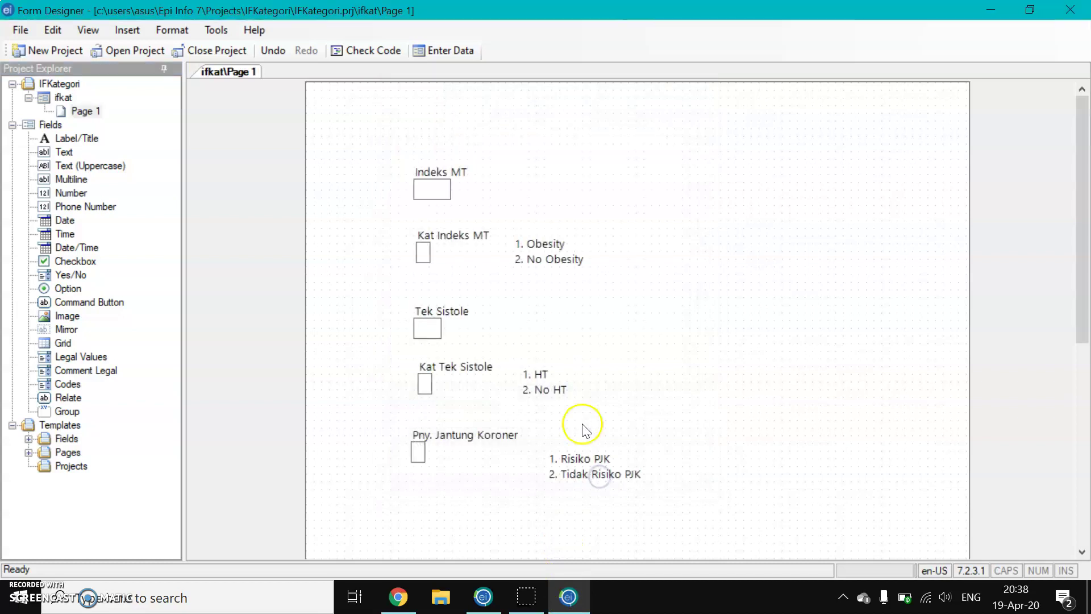
{"action": "left_click_drag", "start_coordinate": [565, 459], "coordinate": [554, 443]}
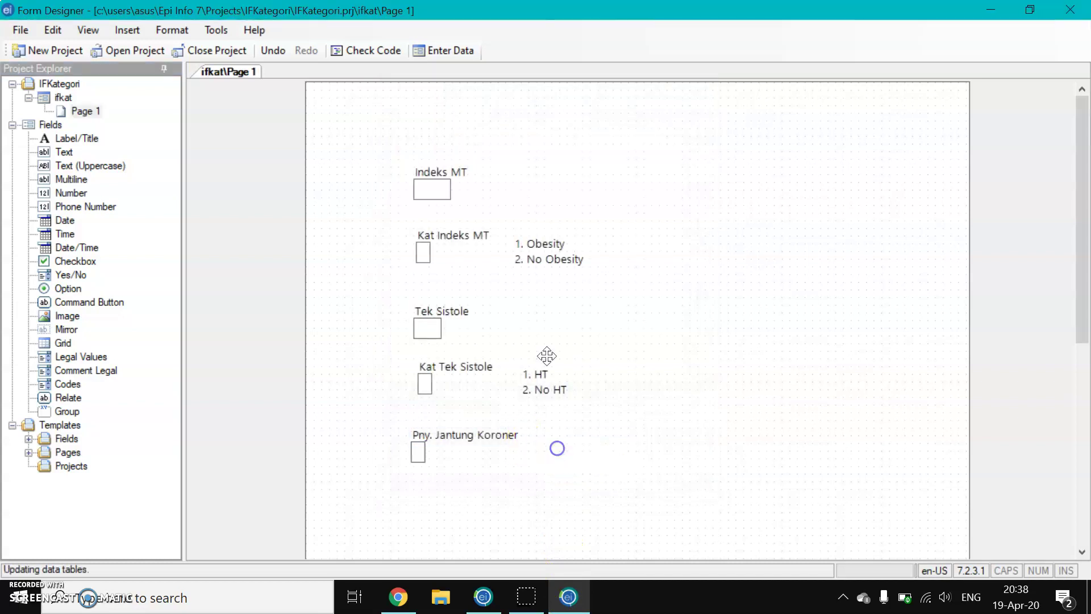
Step: Open the form for data entry, creating its data table named ifkat with starting ID 1
{"action": "left_click", "coordinate": [430, 50]}
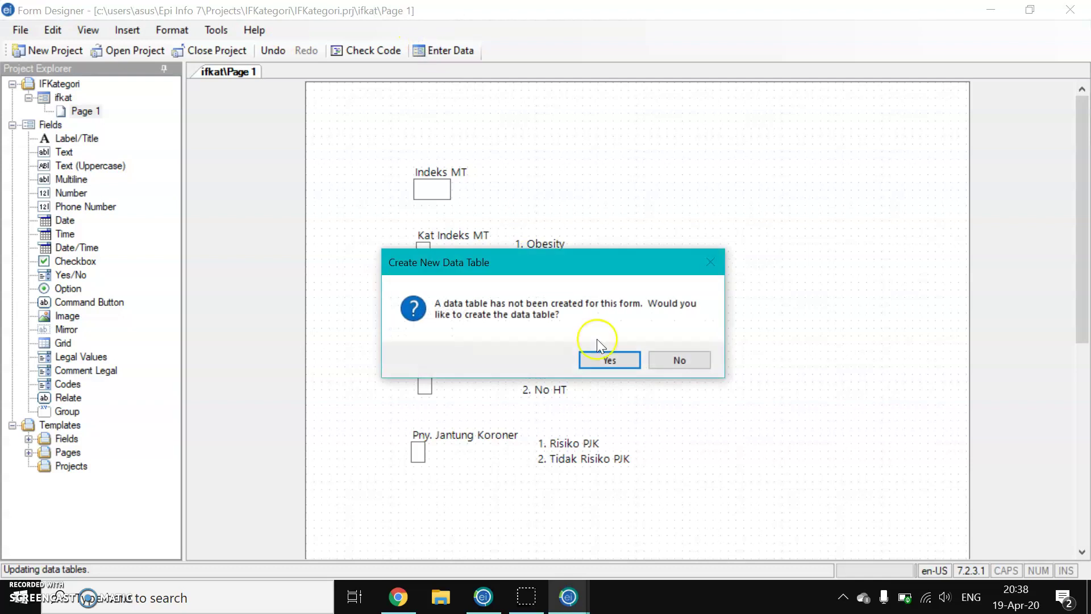
{"action": "left_click", "coordinate": [609, 360]}
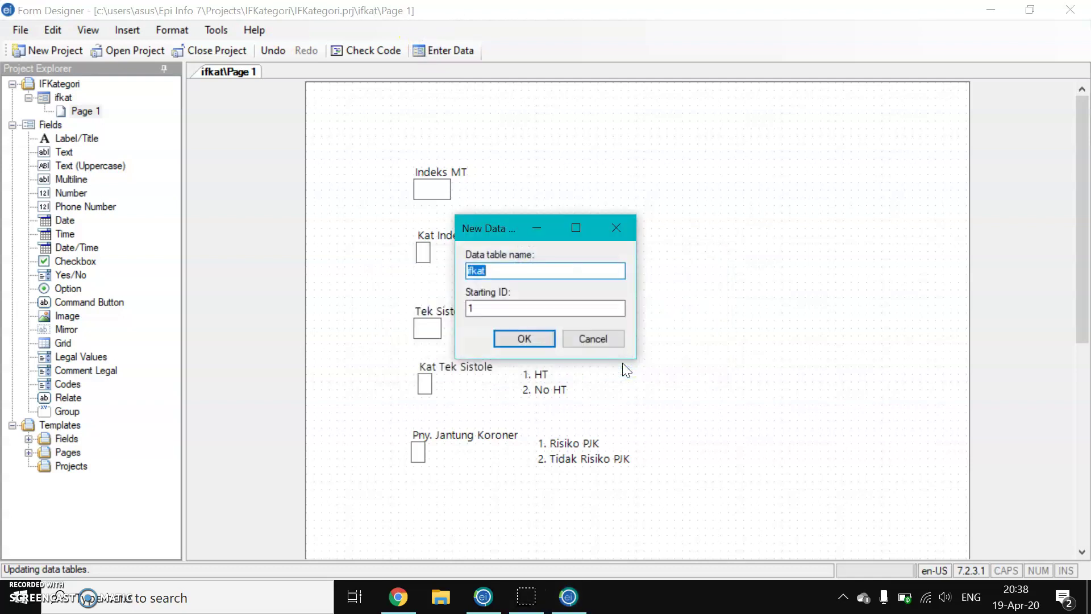
{"action": "left_click", "coordinate": [549, 348]}
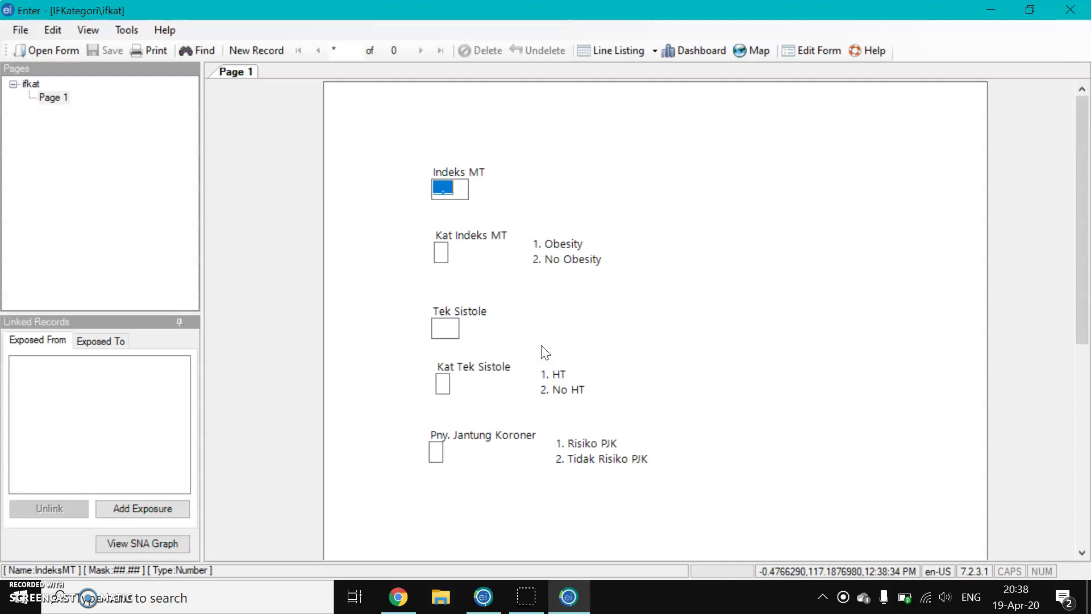
Step: Enter a trial record with Indeks MT 32.23 and Tek Sistole 125, leaving the Kat Indeks MT and Kat Tek Sistole fields empty
{"action": "type", "text": "13.2"}
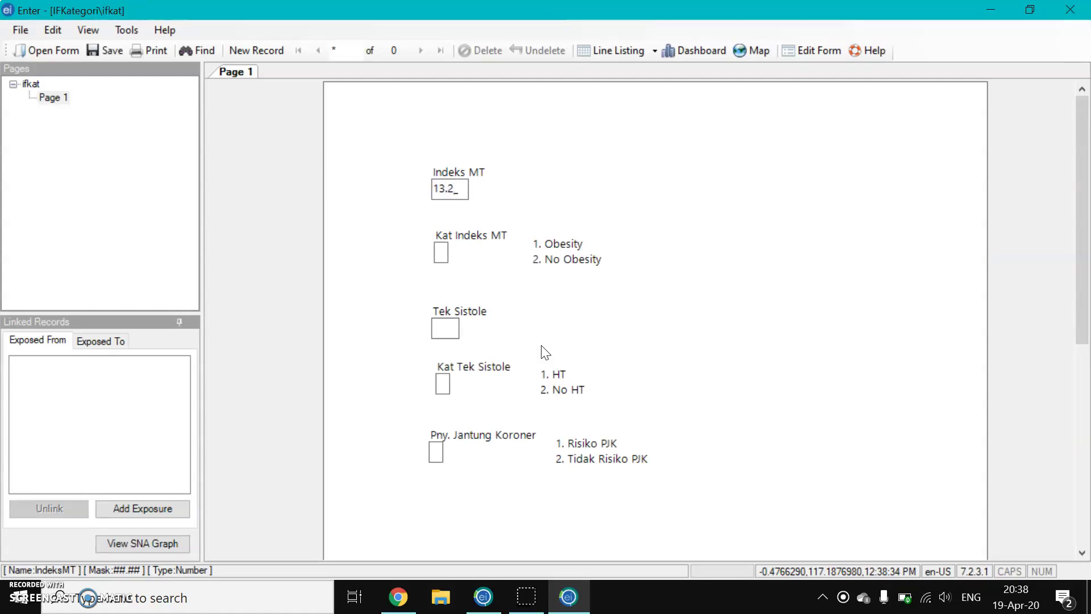
{"action": "key", "text": "BackSpace"}
{"action": "key", "text": "BackSpace"}
{"action": "type", "text": "32.23"}
{"action": "left_click", "coordinate": [439, 255]}
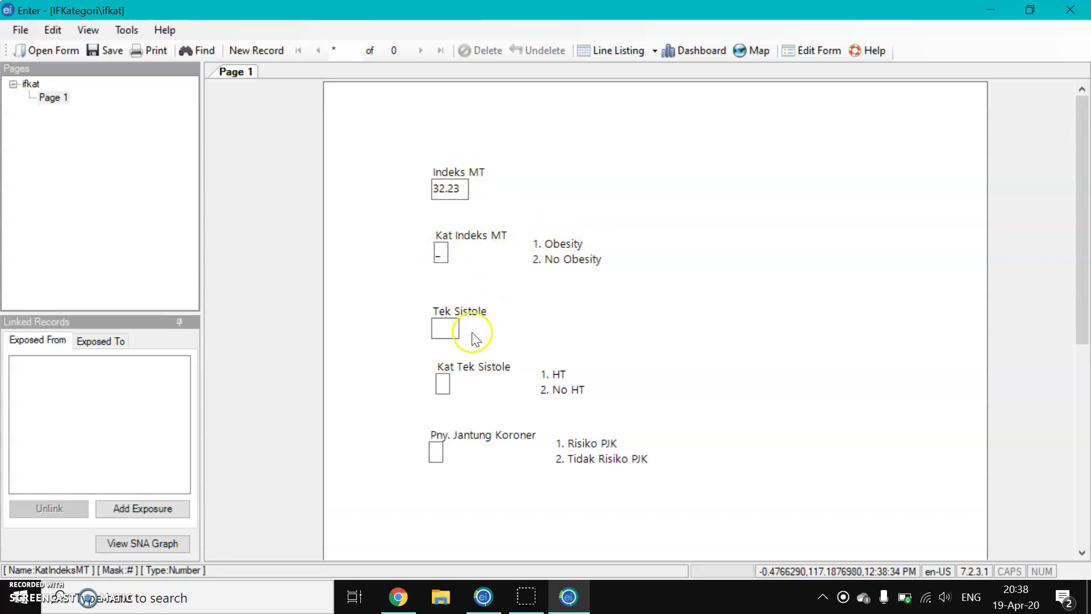
{"action": "left_click", "coordinate": [450, 328]}
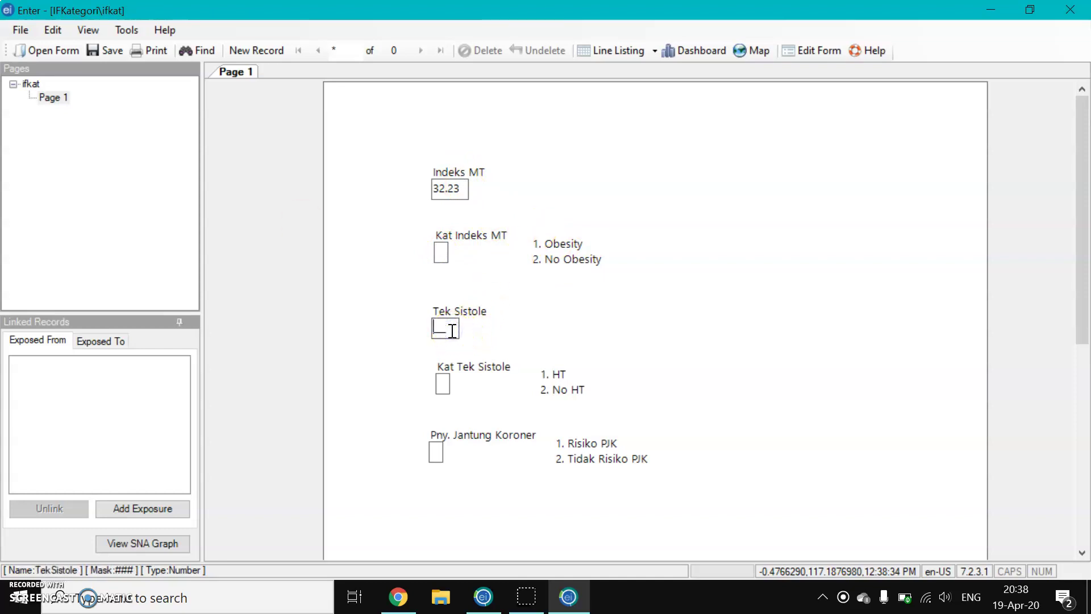
{"action": "type", "text": "125"}
{"action": "left_click", "coordinate": [449, 380]}
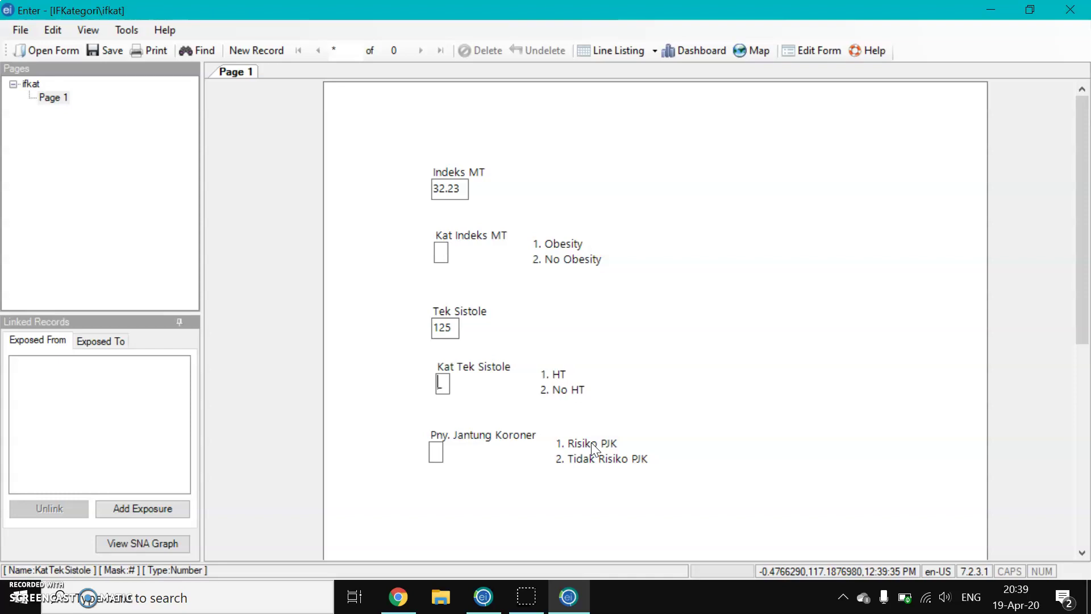
Step: Return to the form design without saving the trial record and open the Check Code editor
{"action": "left_click", "coordinate": [807, 51]}
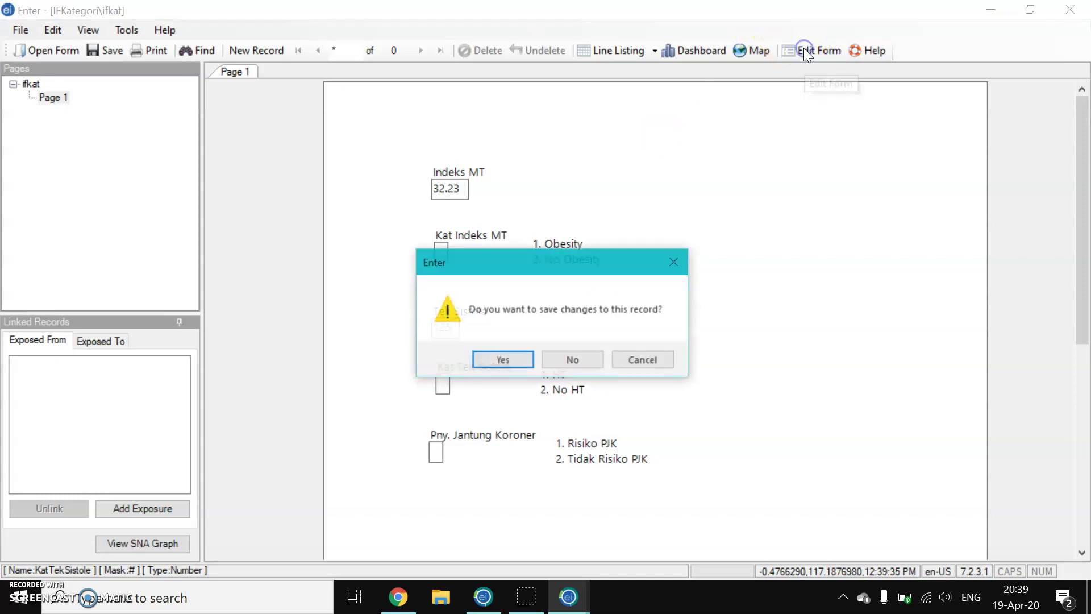
{"action": "left_click", "coordinate": [585, 360]}
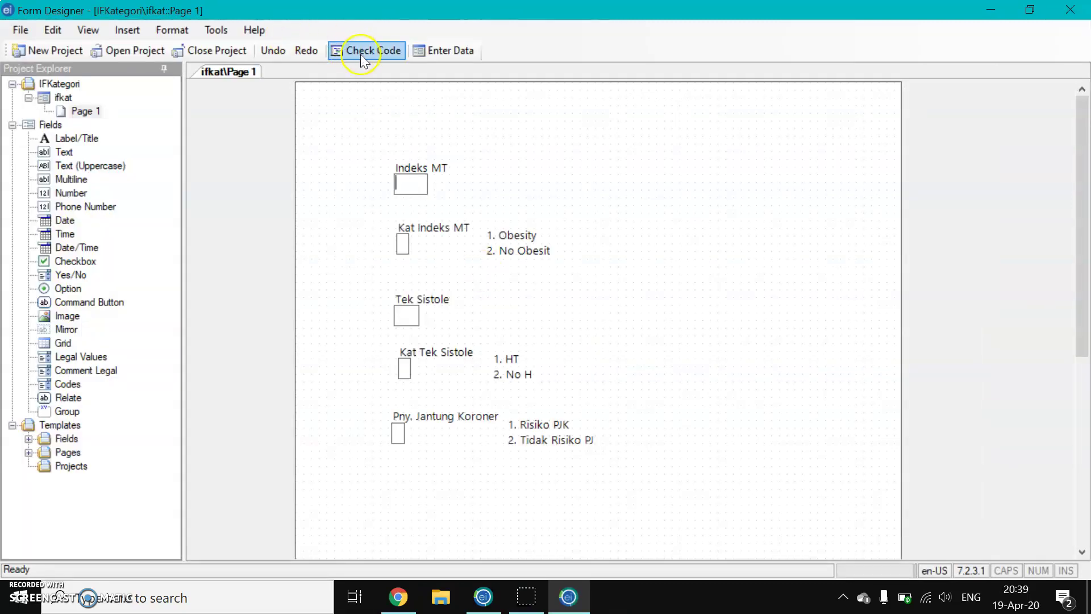
{"action": "left_click", "coordinate": [373, 57]}
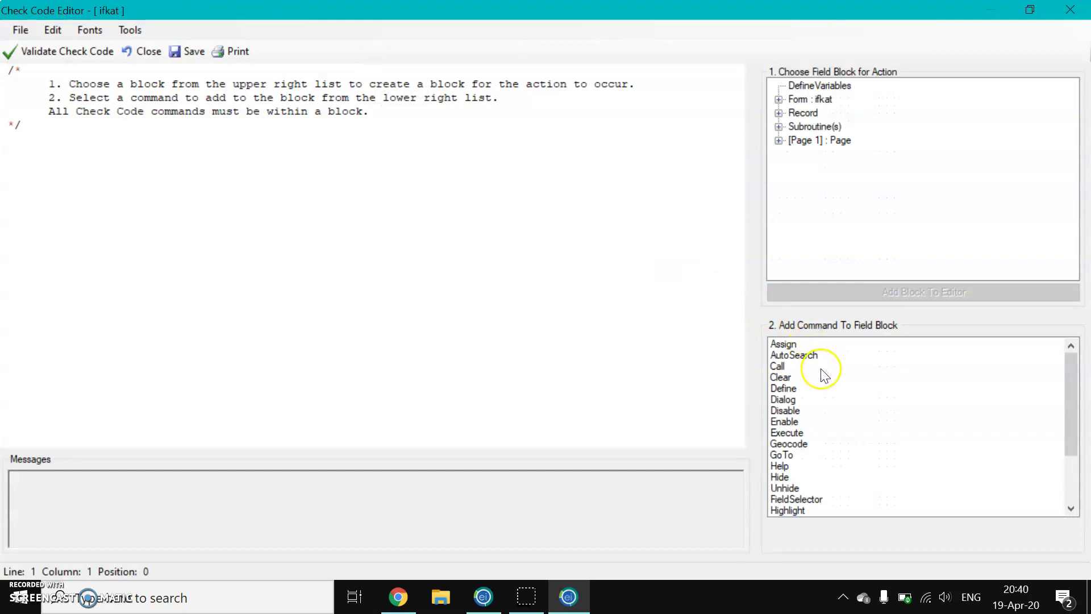
Step: Add a "before" block for the KatIndeksMT field on Page 1 to the check code
{"action": "left_click", "coordinate": [779, 141]}
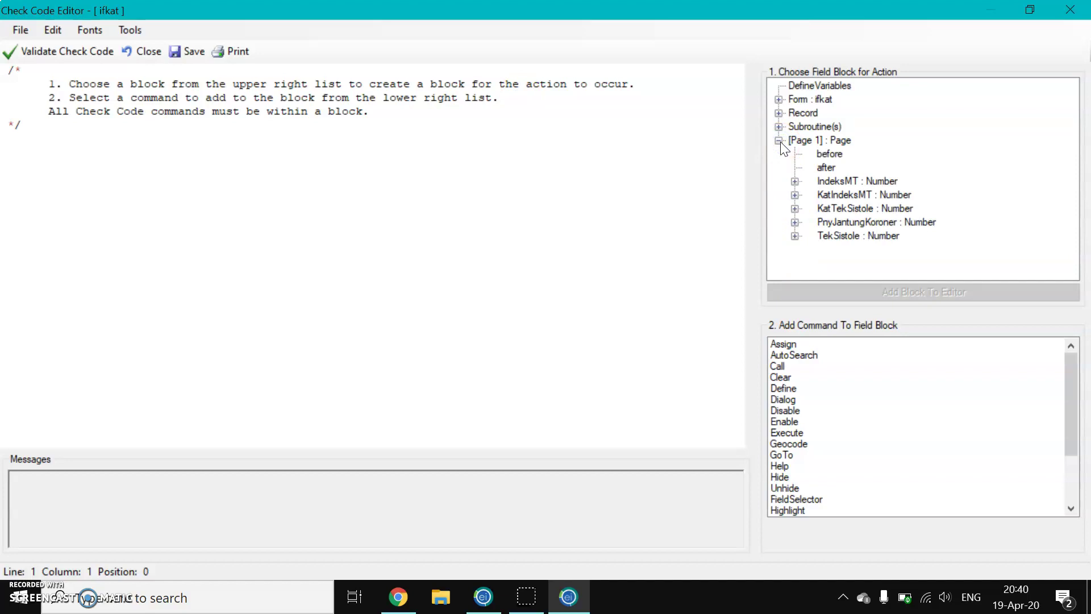
{"action": "left_click", "coordinate": [798, 198]}
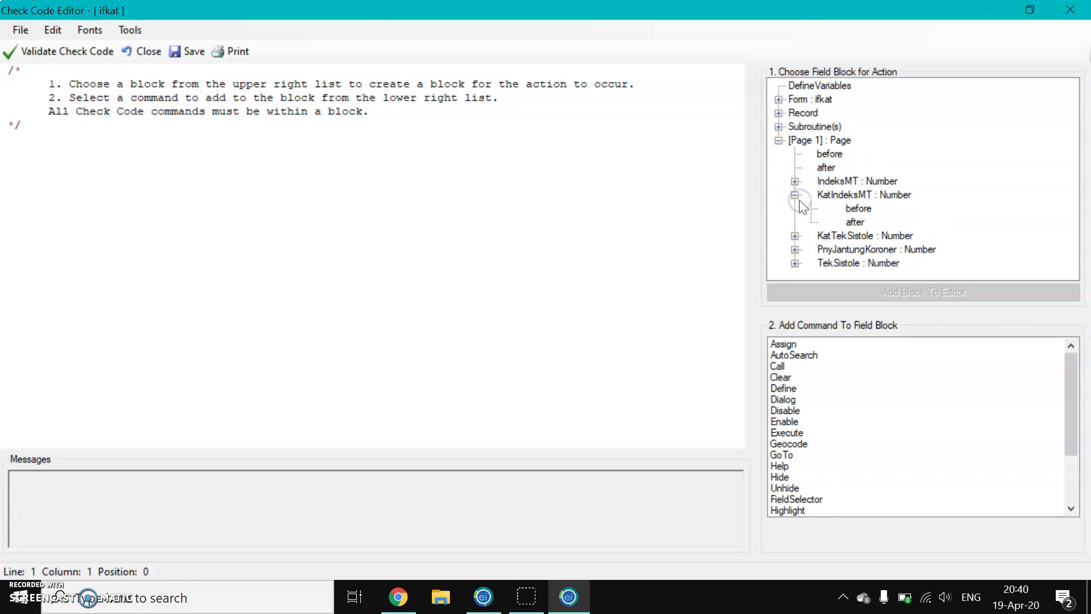
{"action": "left_click", "coordinate": [852, 210]}
{"action": "left_click", "coordinate": [854, 296]}
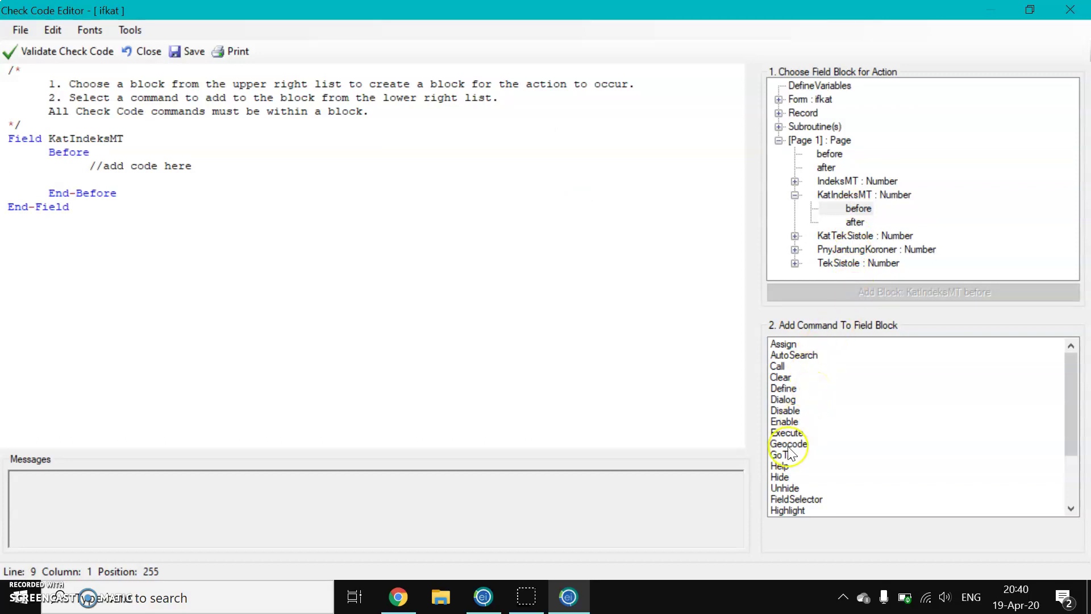
Step: Start an If command in the KatIndeksMT before block with the condition IndeksMT >=30
{"action": "scroll", "coordinate": [794, 453], "scroll_direction": "down", "scroll_amount": 2}
{"action": "left_click", "coordinate": [787, 465]}
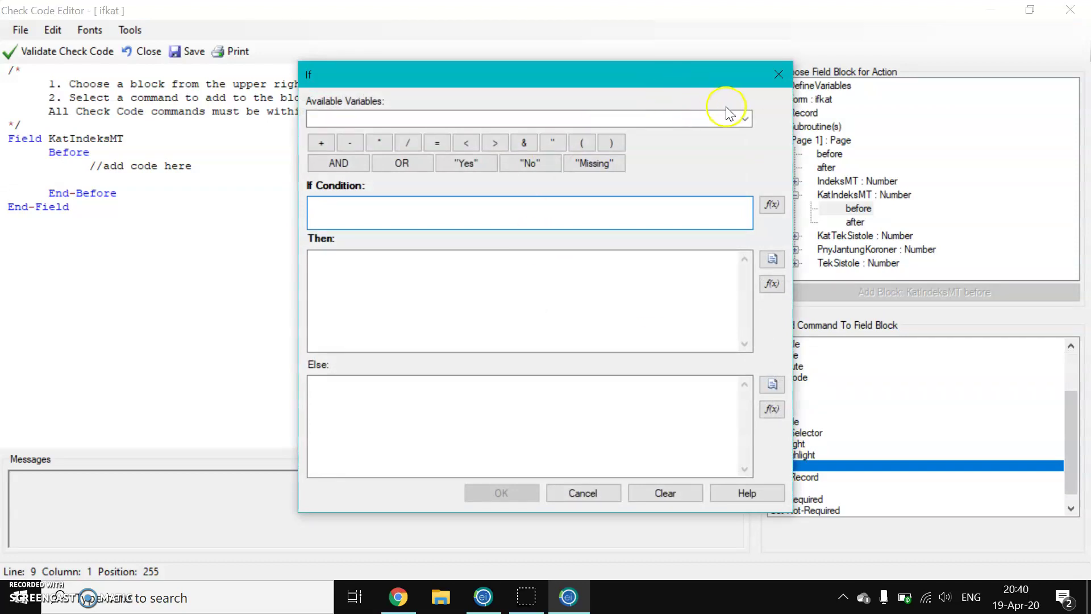
{"action": "left_click", "coordinate": [745, 120]}
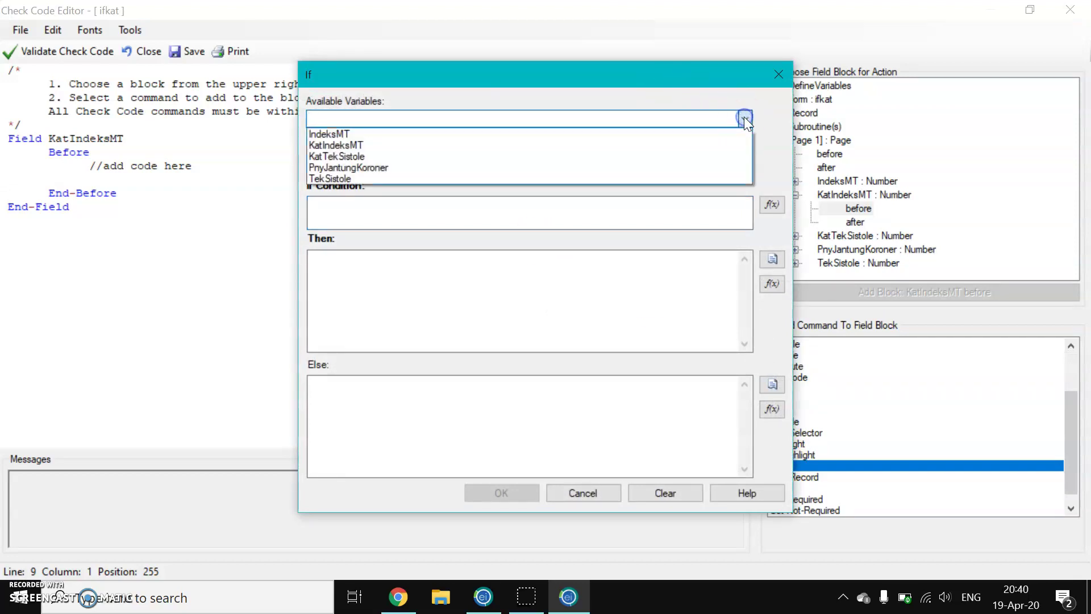
{"action": "left_click", "coordinate": [580, 130]}
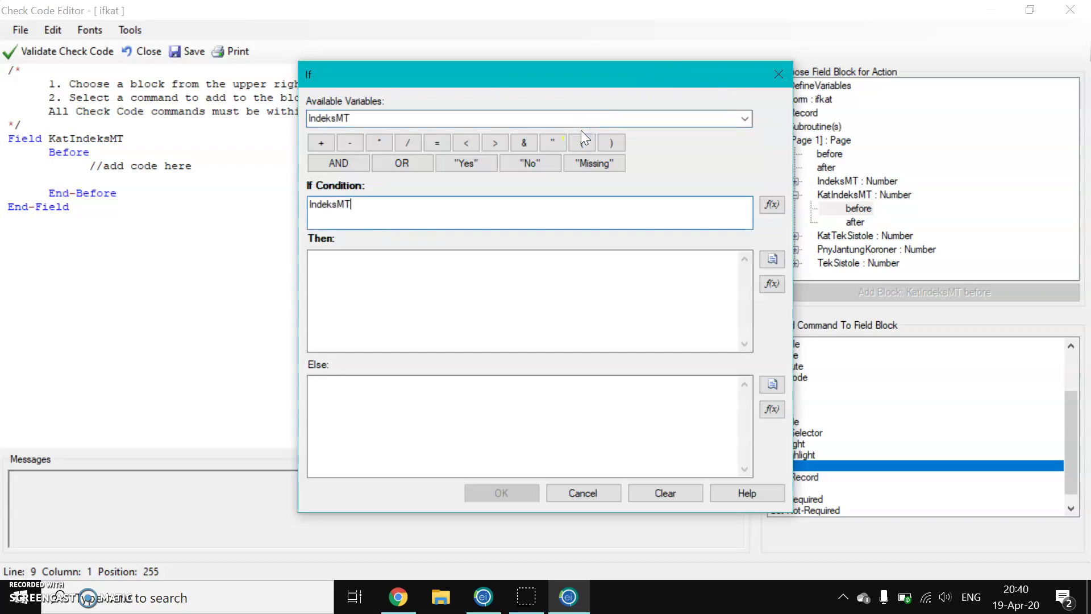
{"action": "left_click", "coordinate": [770, 206]}
{"action": "mouse_move", "coordinate": [780, 216]}
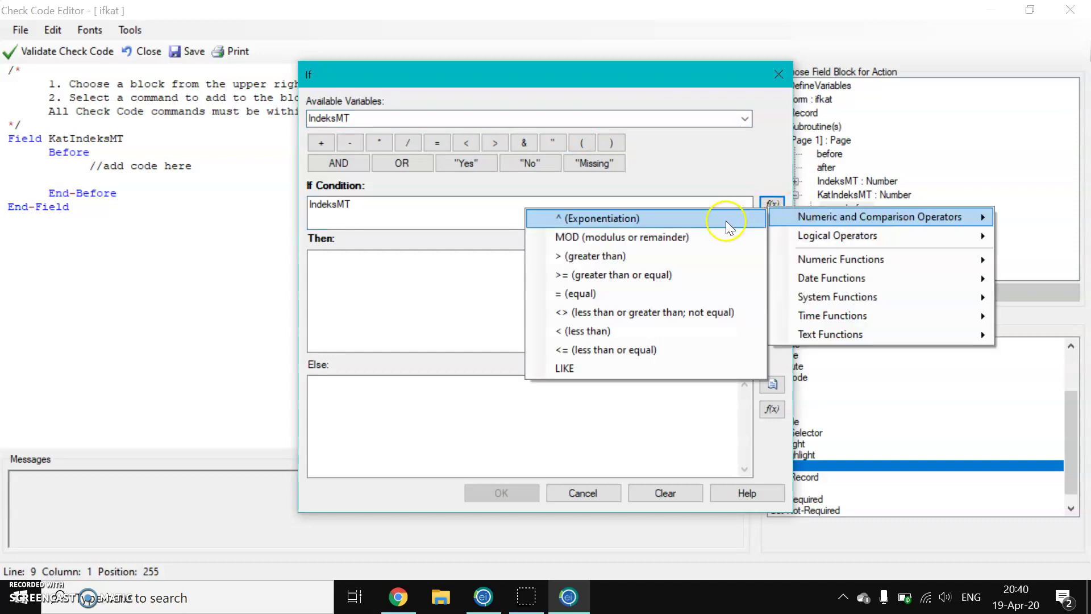
{"action": "left_click", "coordinate": [637, 278]}
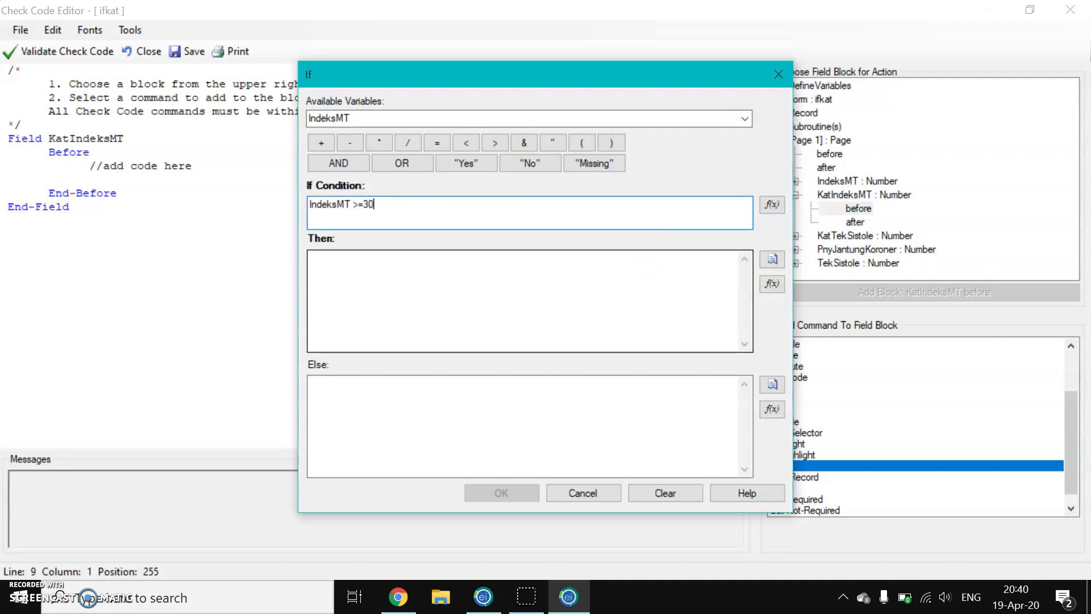
Step: Set the Then branch to assign the value 1 to KatIndeksMT
{"action": "left_click", "coordinate": [532, 288]}
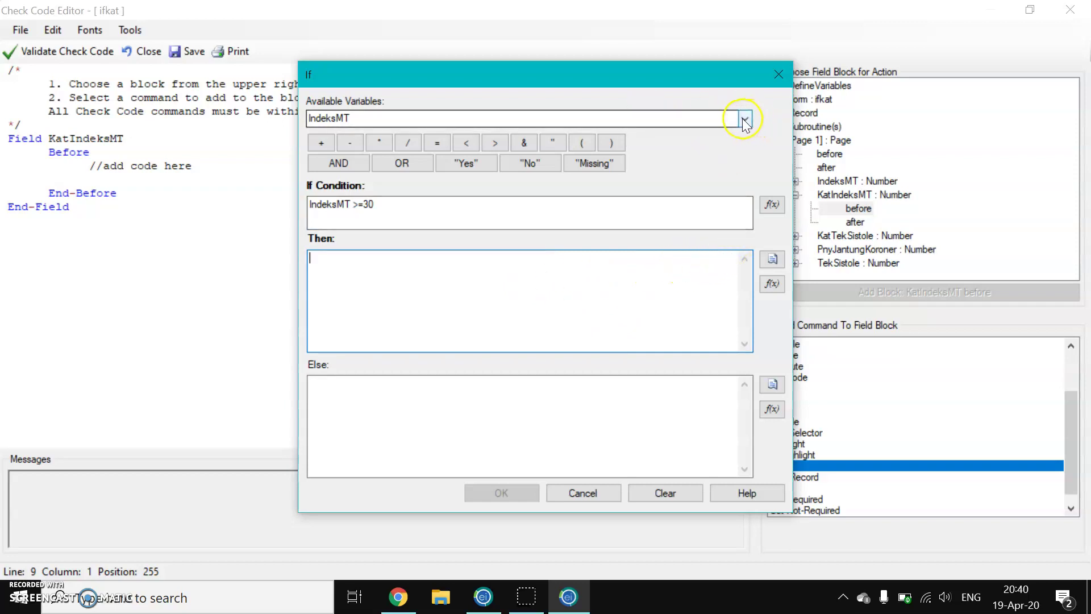
{"action": "left_click", "coordinate": [767, 260]}
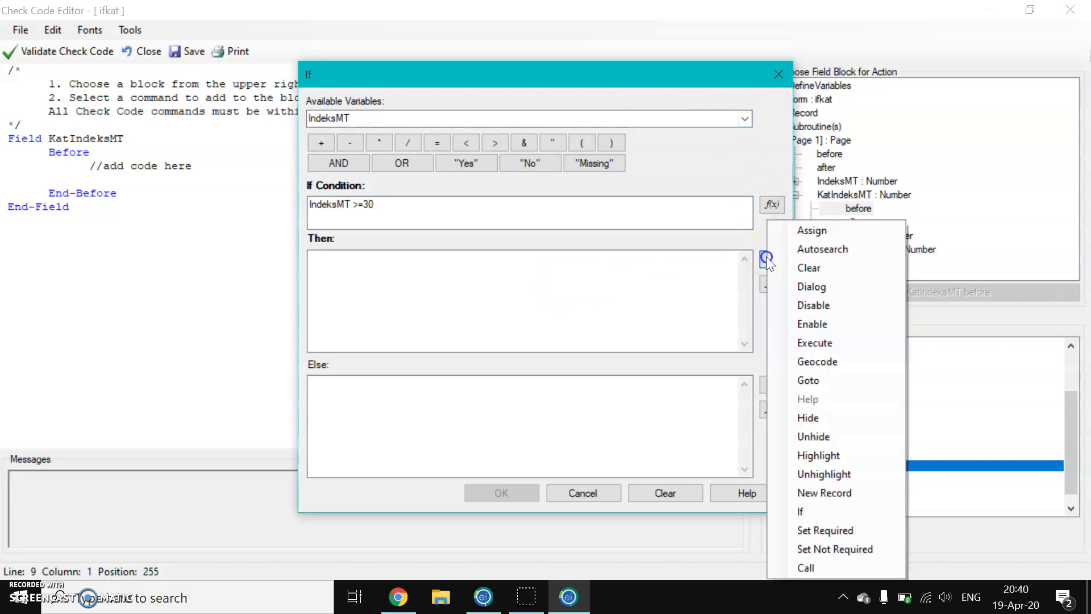
{"action": "left_click", "coordinate": [807, 231]}
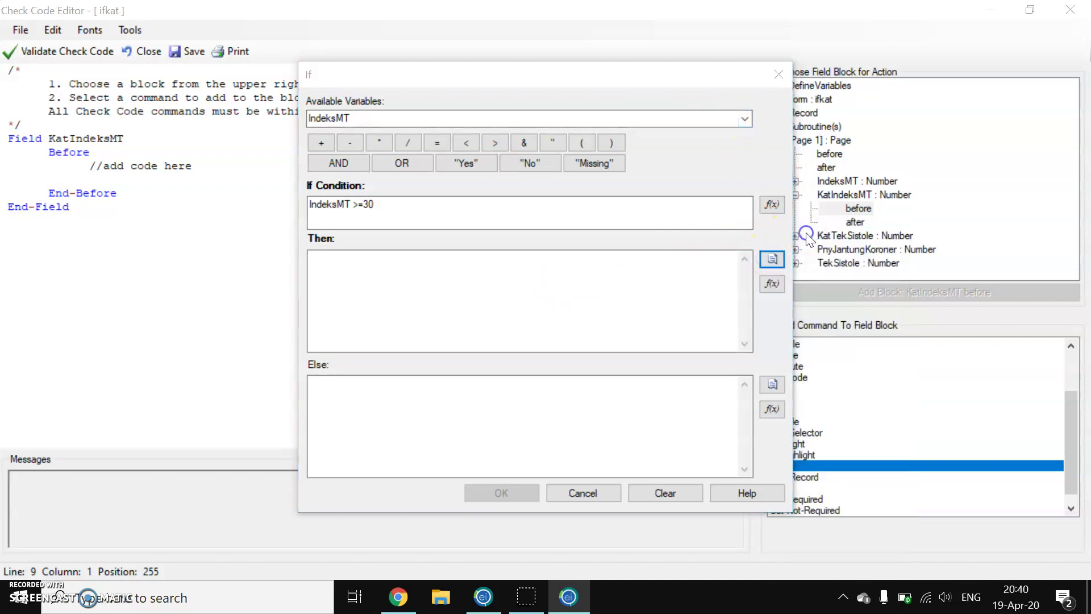
{"action": "left_click", "coordinate": [780, 235]}
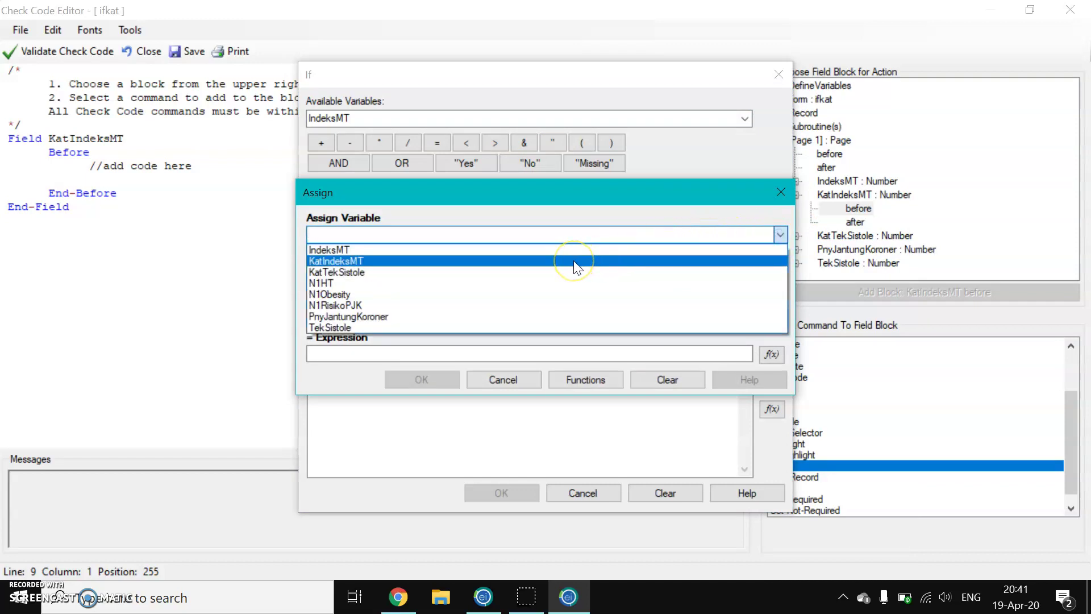
{"action": "left_click", "coordinate": [574, 262]}
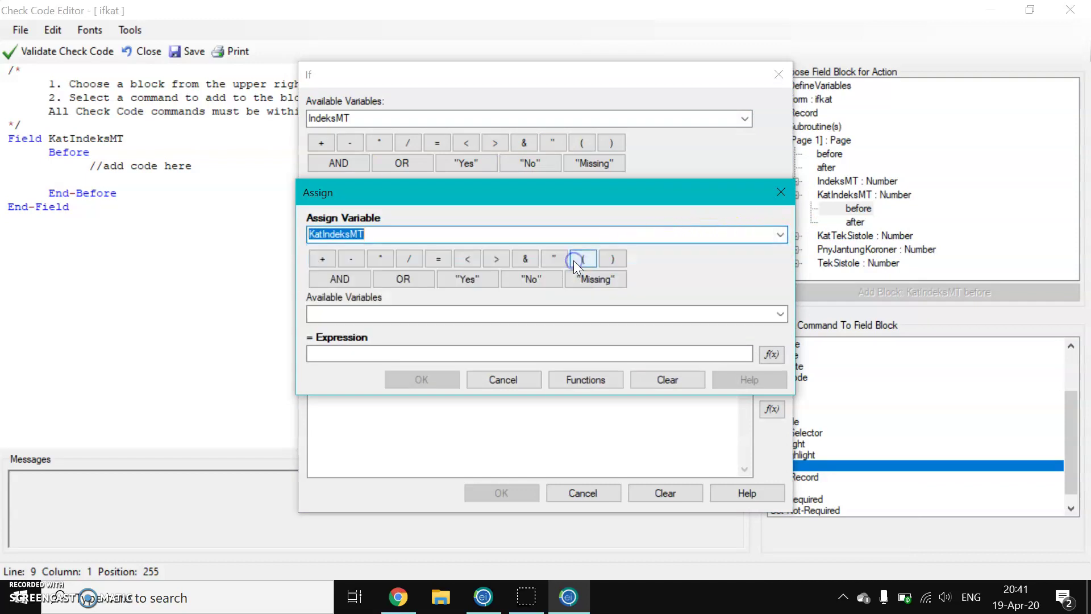
{"action": "left_click", "coordinate": [408, 350]}
{"action": "type", "text": "1"}
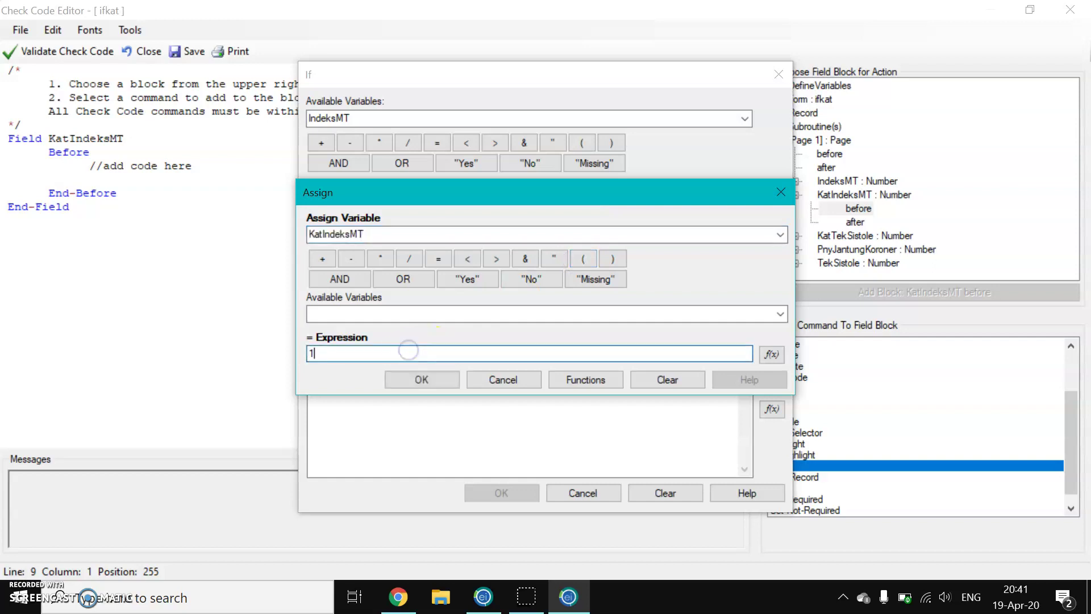
{"action": "left_click", "coordinate": [421, 380]}
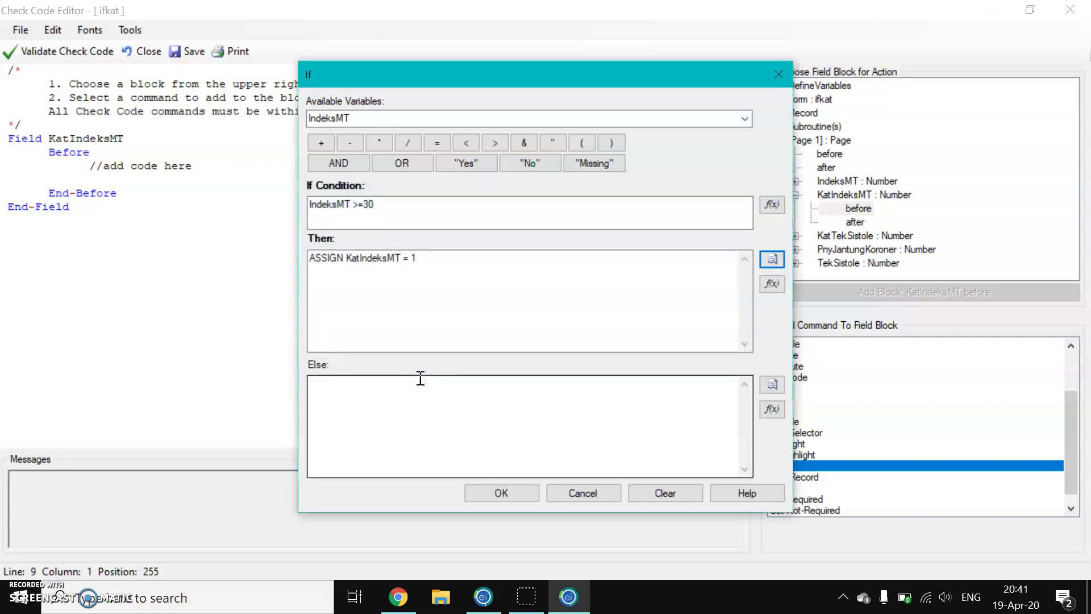
Step: Set the Else branch to assign 2 to KatIndeksMT and insert the finished If command into the check code
{"action": "left_click", "coordinate": [772, 385]}
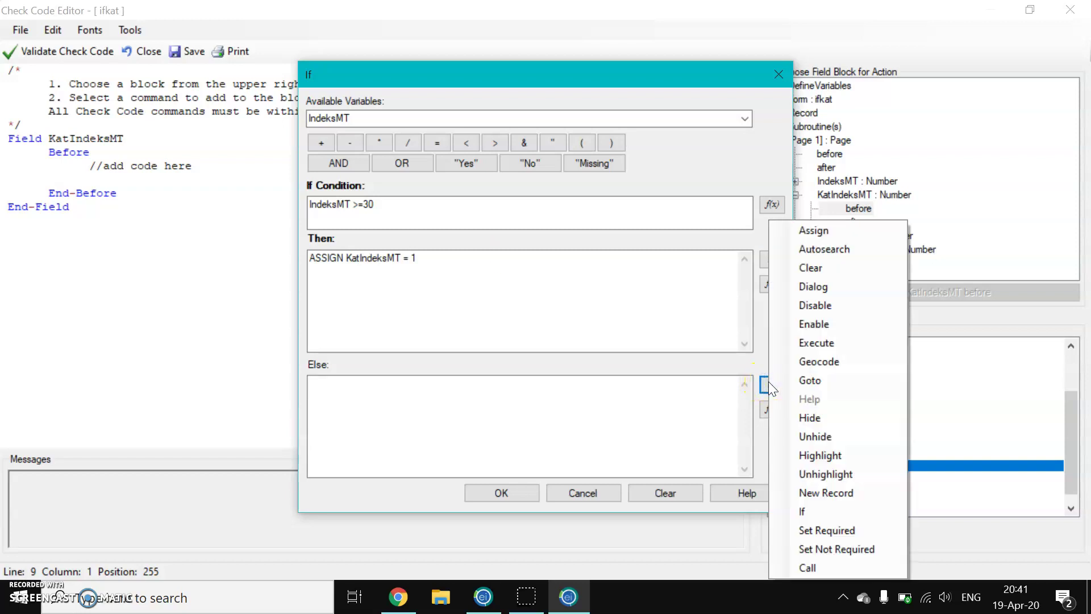
{"action": "left_click", "coordinate": [803, 236]}
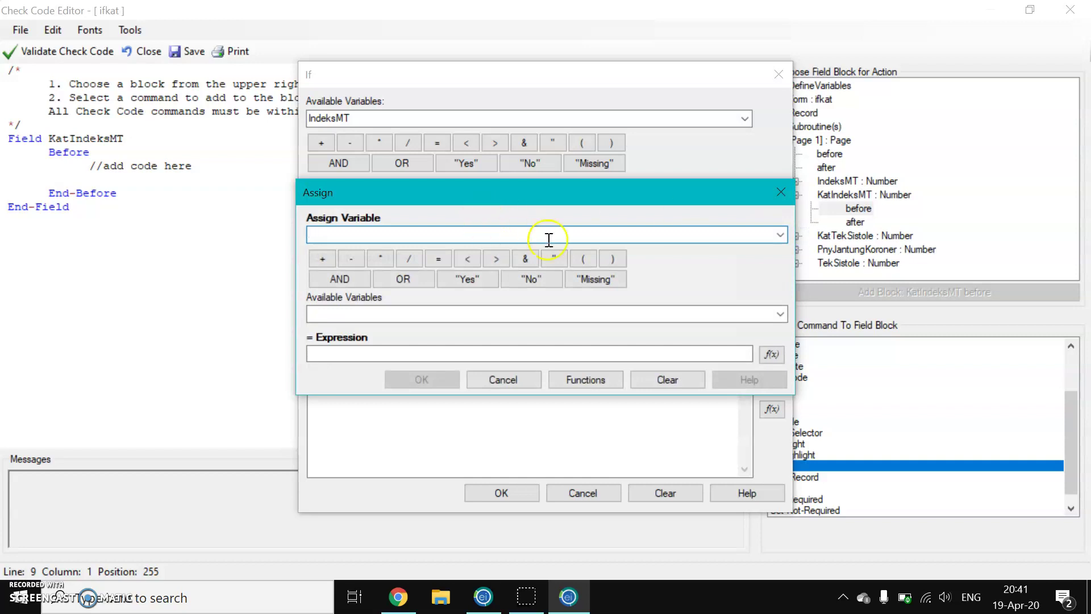
{"action": "left_click", "coordinate": [779, 234]}
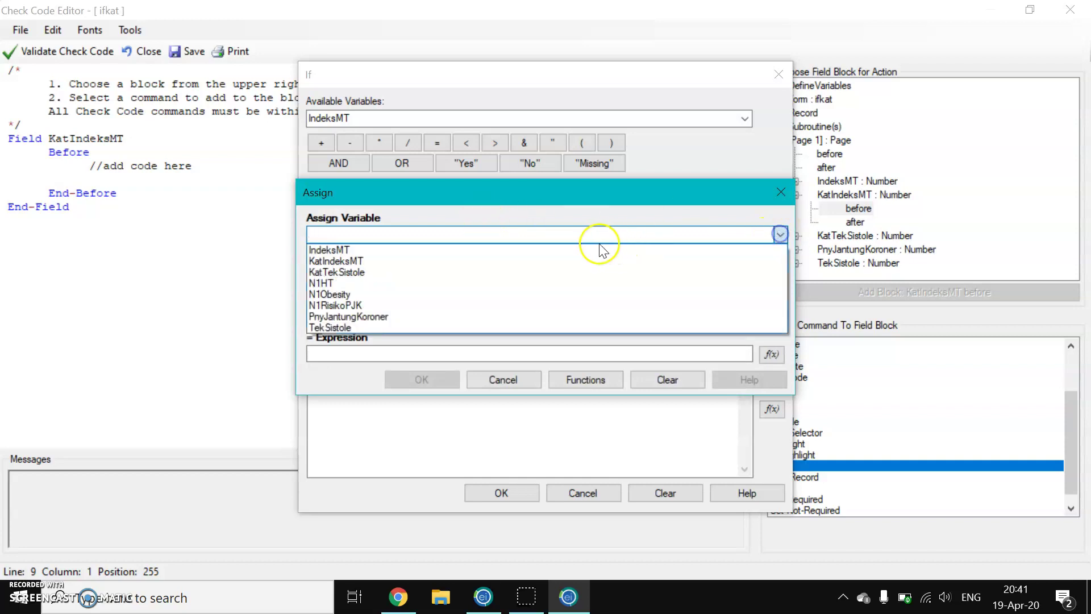
{"action": "left_click", "coordinate": [501, 261]}
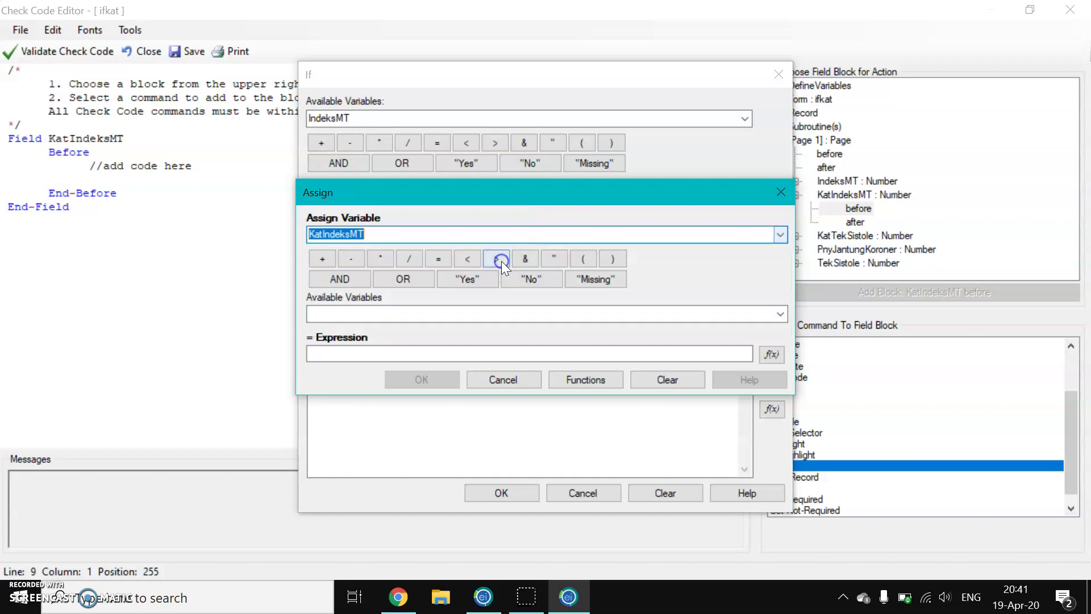
{"action": "left_click", "coordinate": [378, 355]}
{"action": "type", "text": "2"}
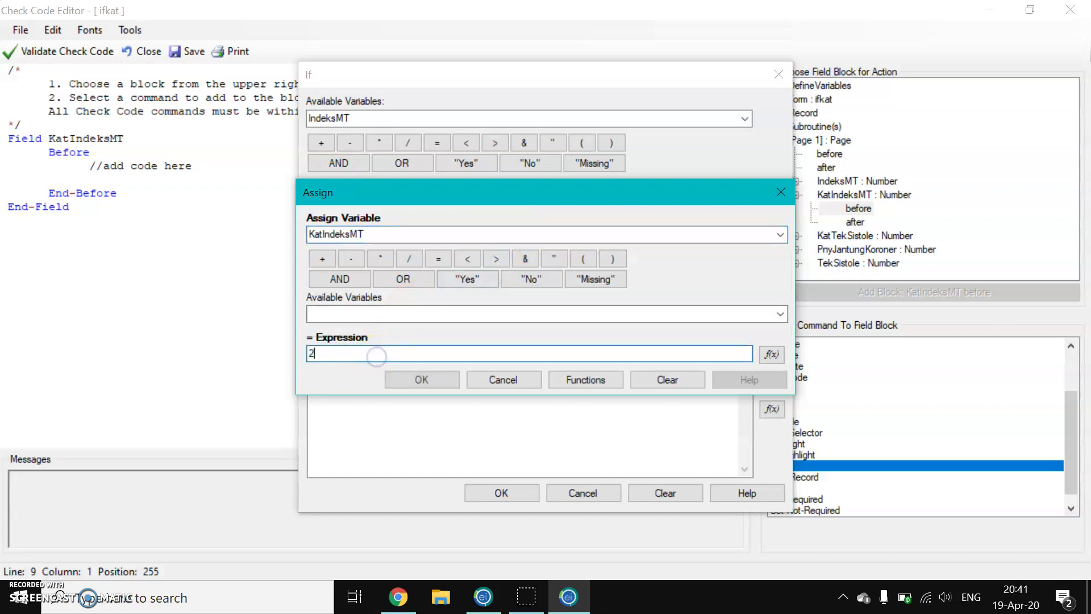
{"action": "left_click", "coordinate": [432, 384]}
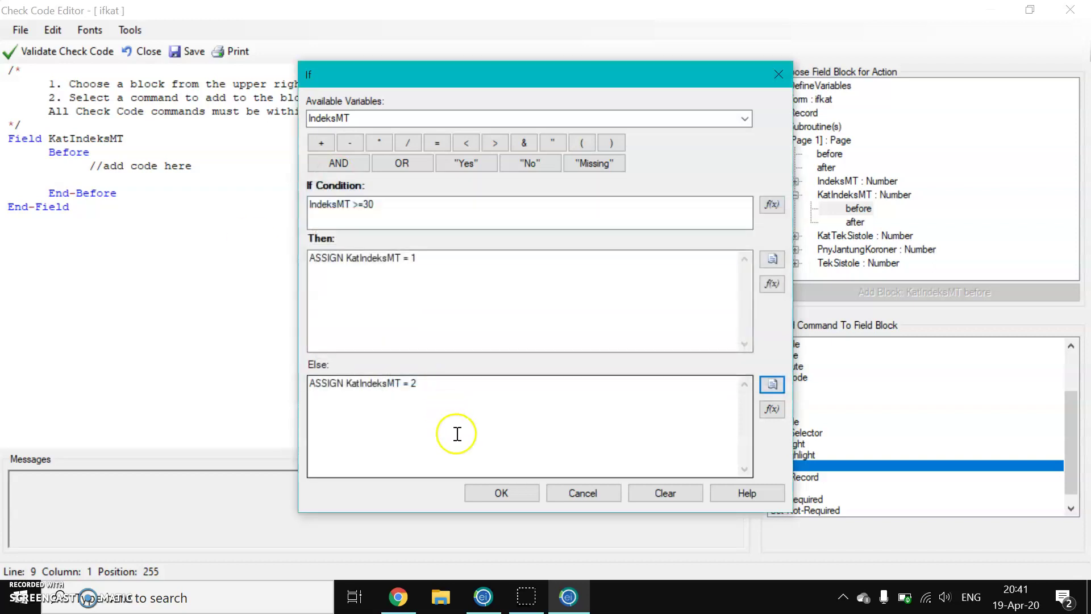
{"action": "left_click", "coordinate": [499, 494]}
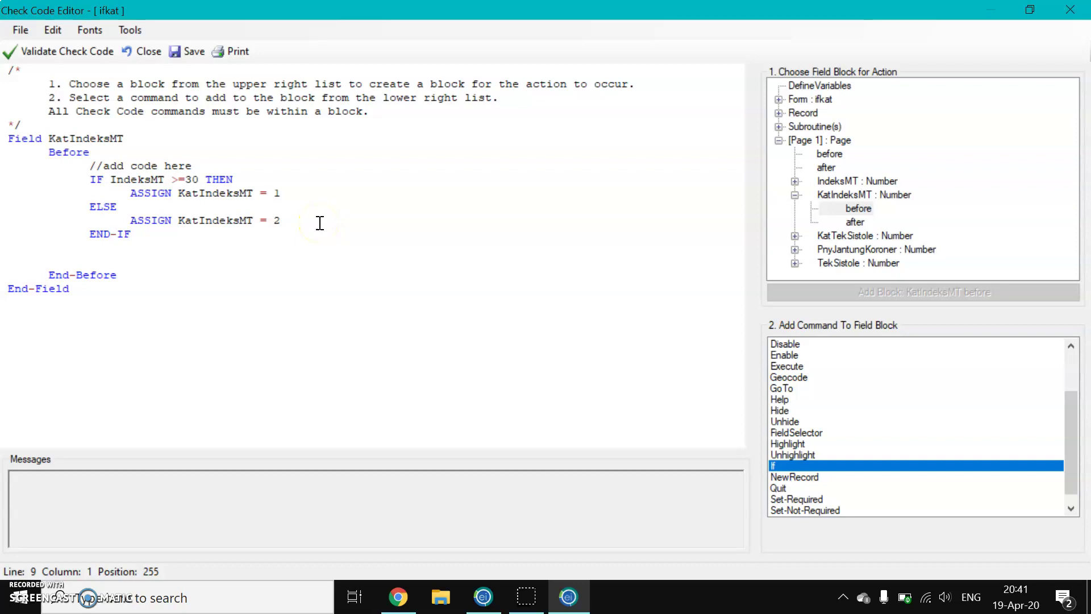
Step: Save the check code, close its editor and open the form for data entry
{"action": "left_click", "coordinate": [179, 52]}
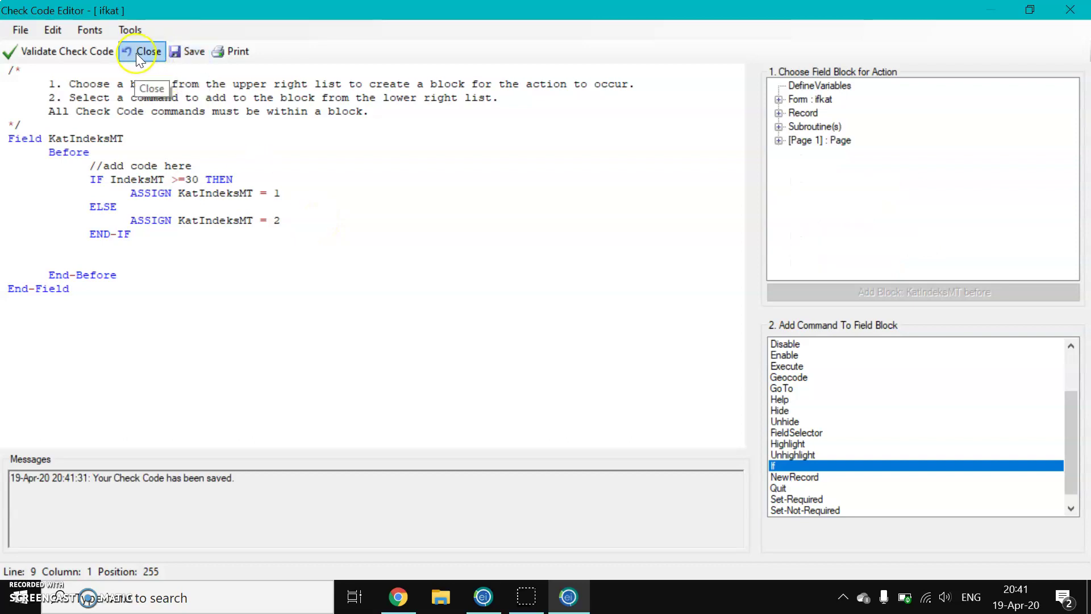
{"action": "left_click", "coordinate": [139, 53]}
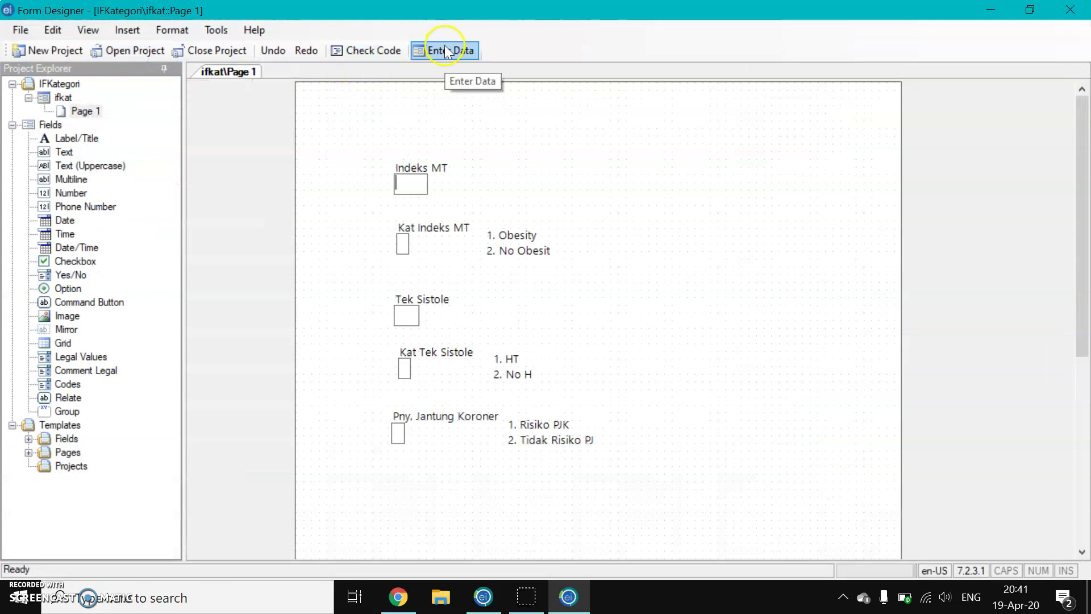
{"action": "left_click", "coordinate": [447, 50]}
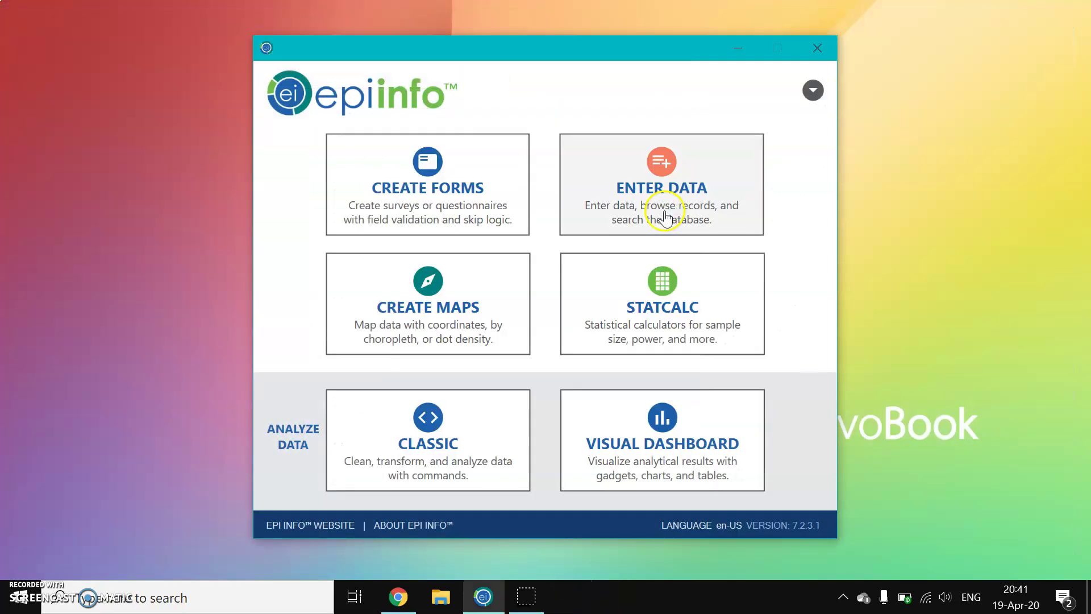
{"action": "left_click", "coordinate": [613, 227]}
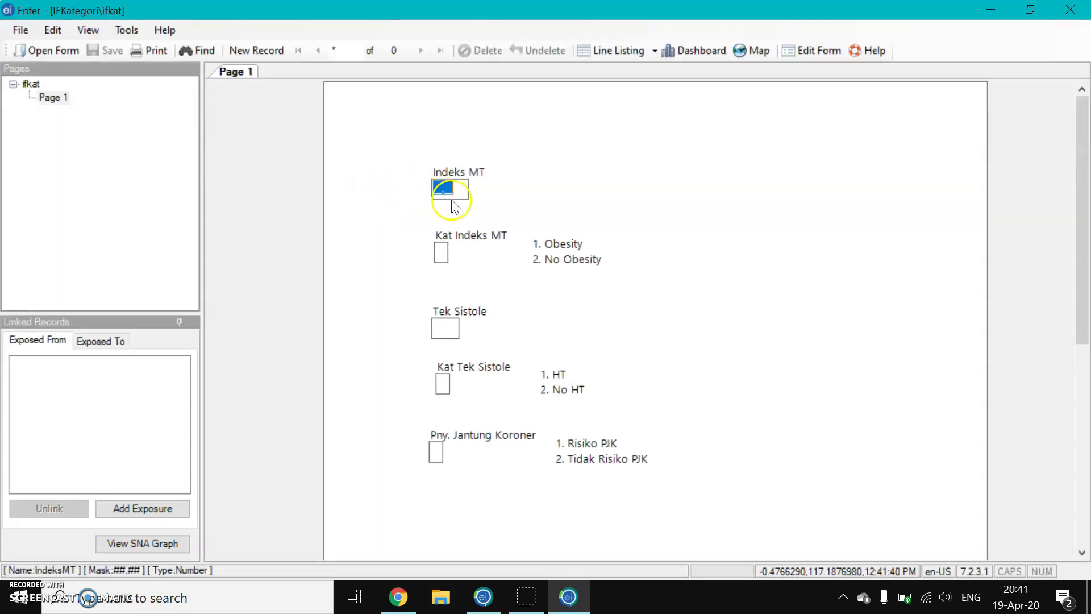
Step: Test the category check code with Indeks MT values 32.45, 18.34 and 35.23, moving into the Kat Indeks MT field after each
{"action": "type", "text": "32.45"}
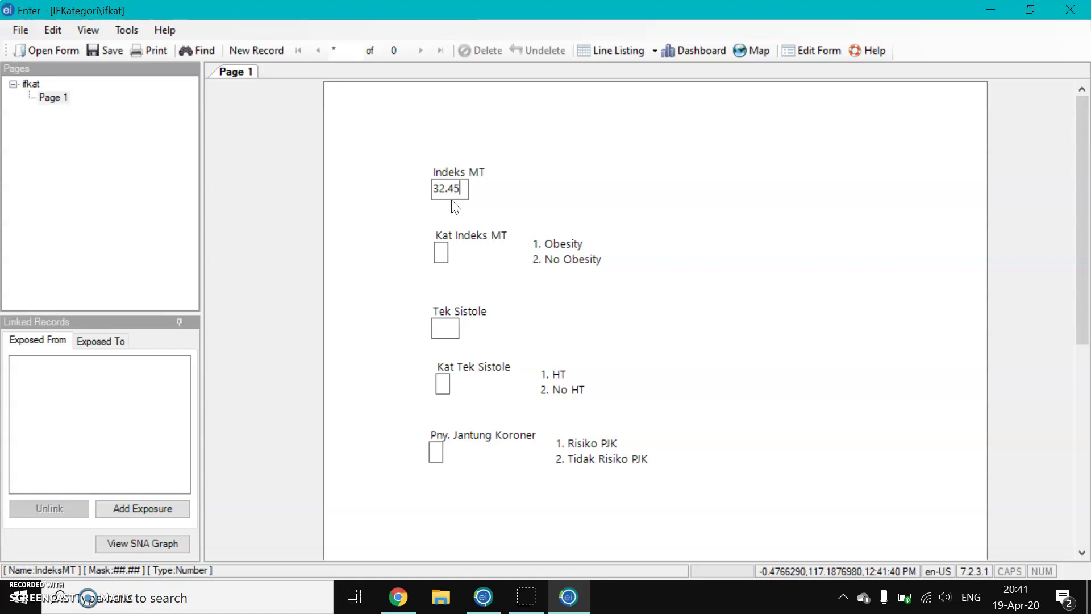
{"action": "left_click", "coordinate": [444, 249]}
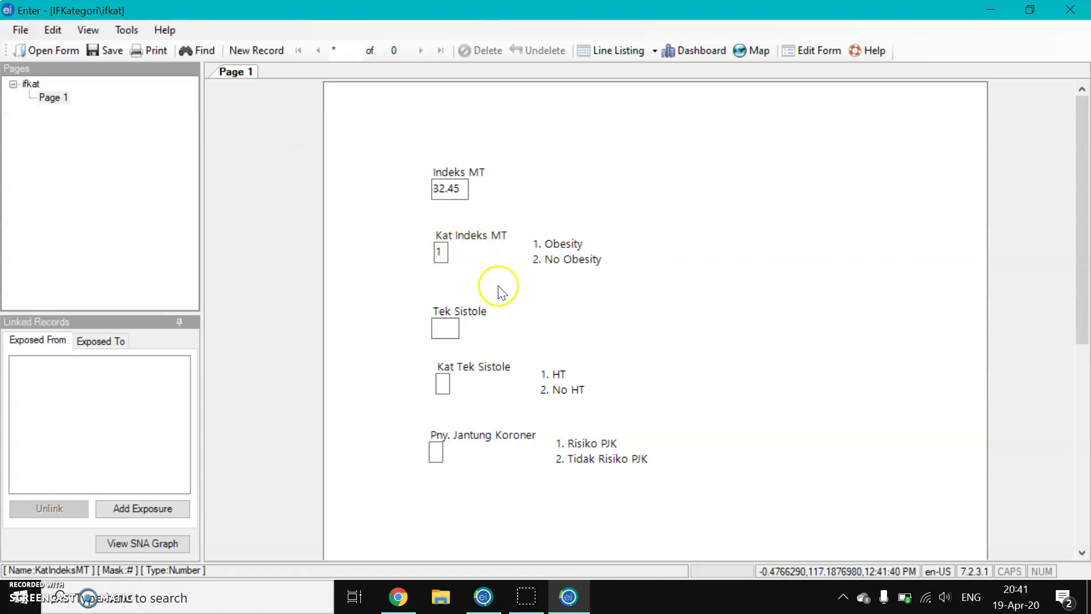
{"action": "left_click", "coordinate": [463, 186]}
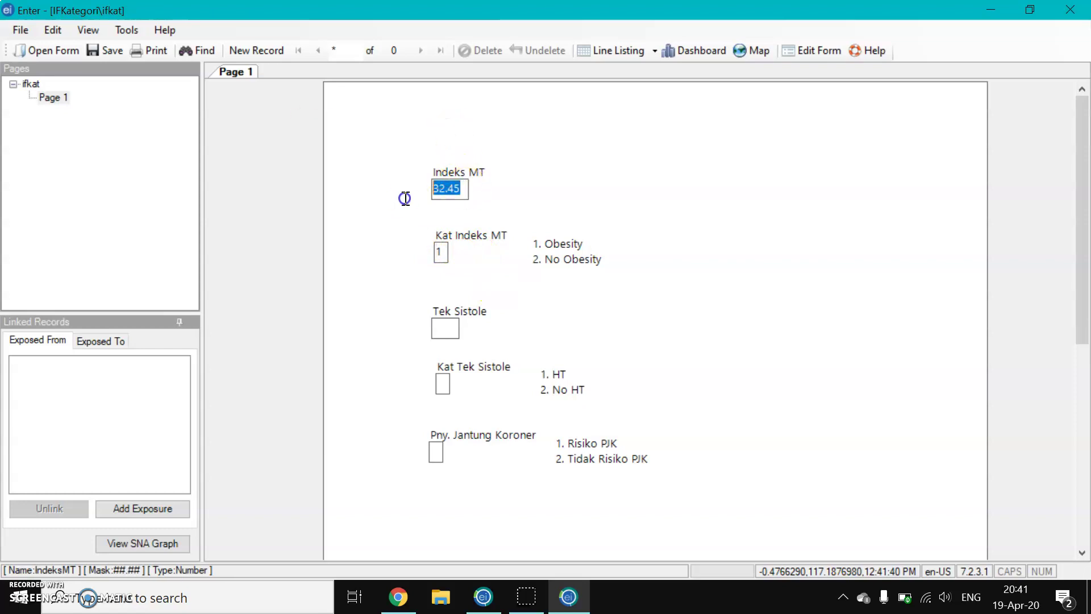
{"action": "type", "text": "18.34"}
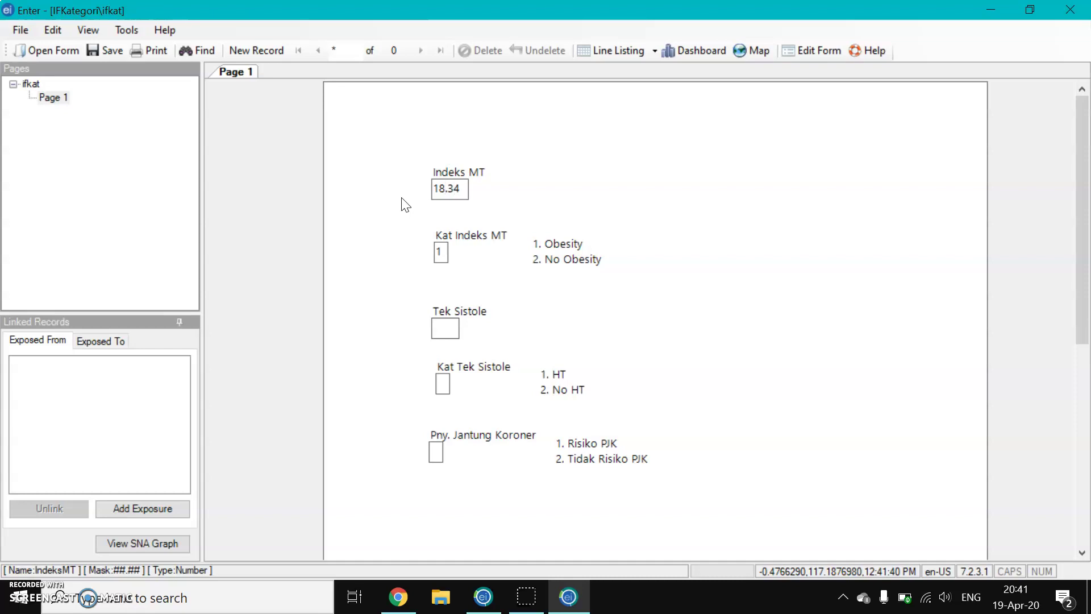
{"action": "left_click", "coordinate": [439, 246]}
{"action": "type", "text": "2"}
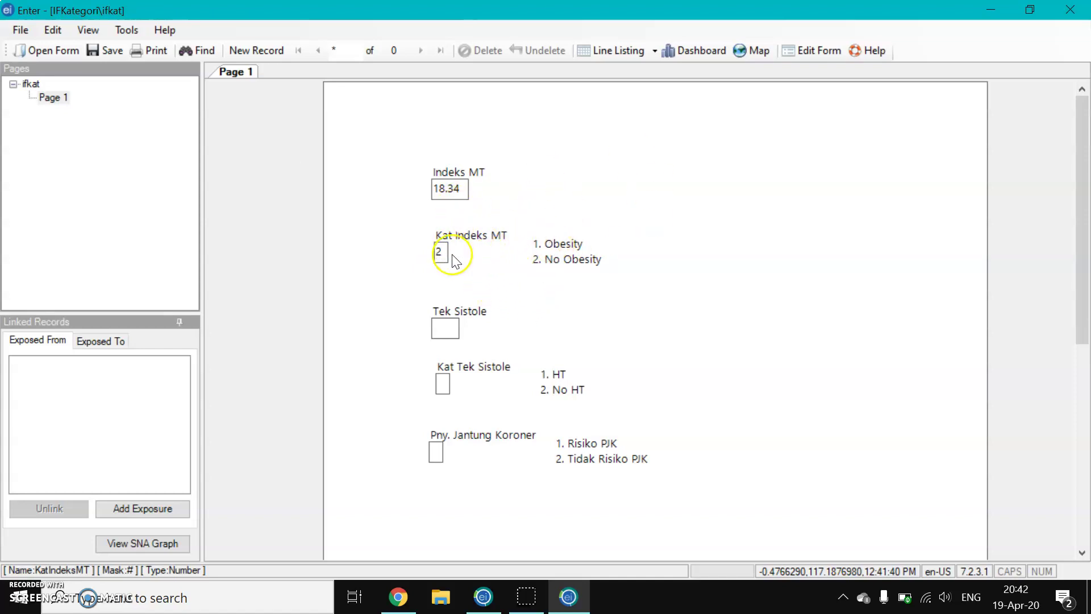
{"action": "left_click", "coordinate": [464, 188]}
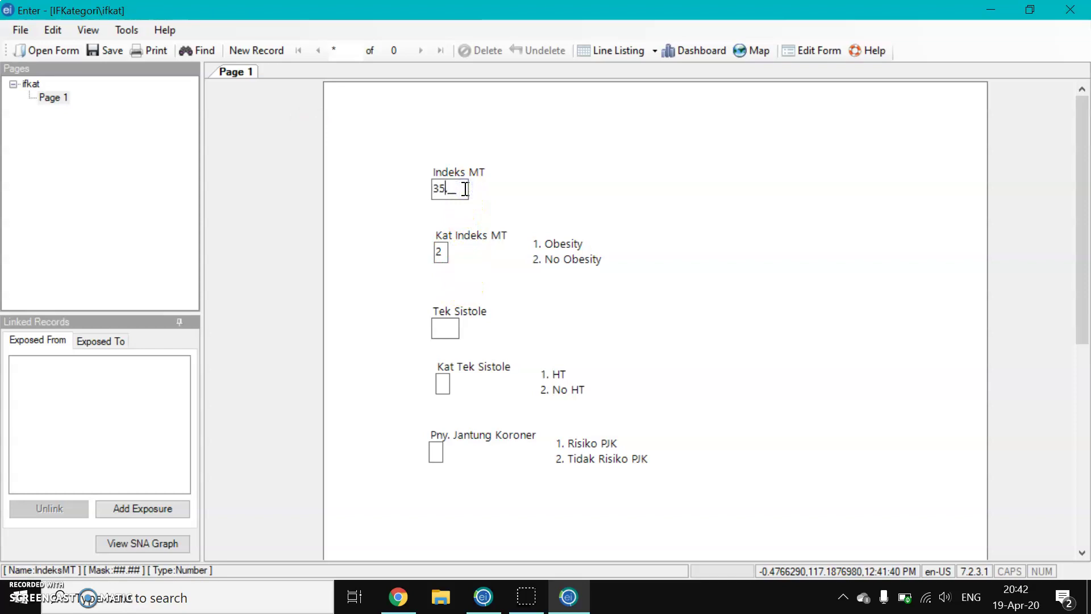
{"action": "key", "text": "Return"}
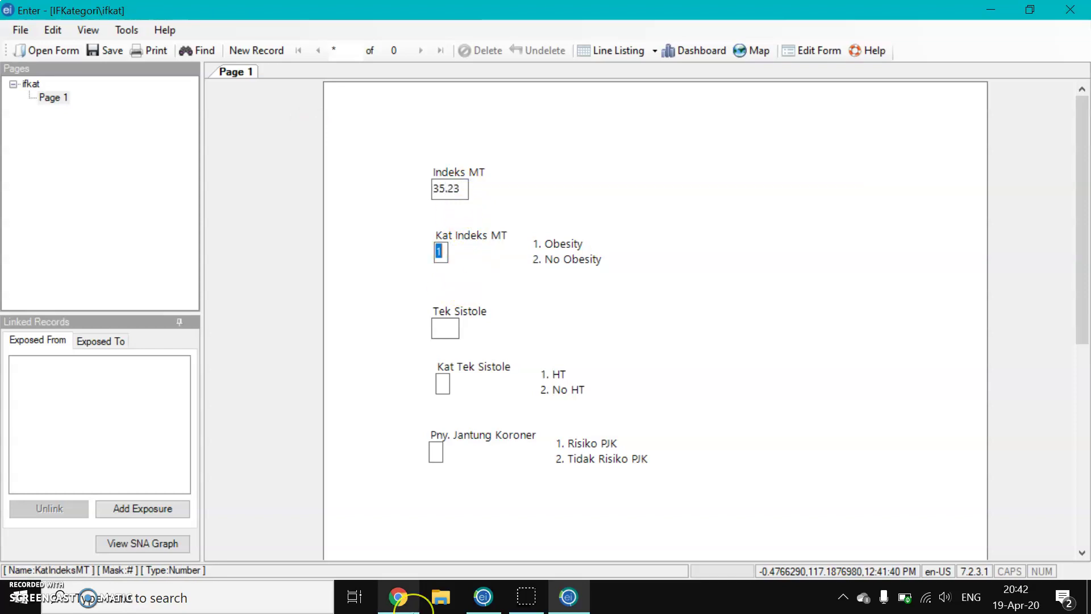
{"action": "mouse_move", "coordinate": [398, 597]}
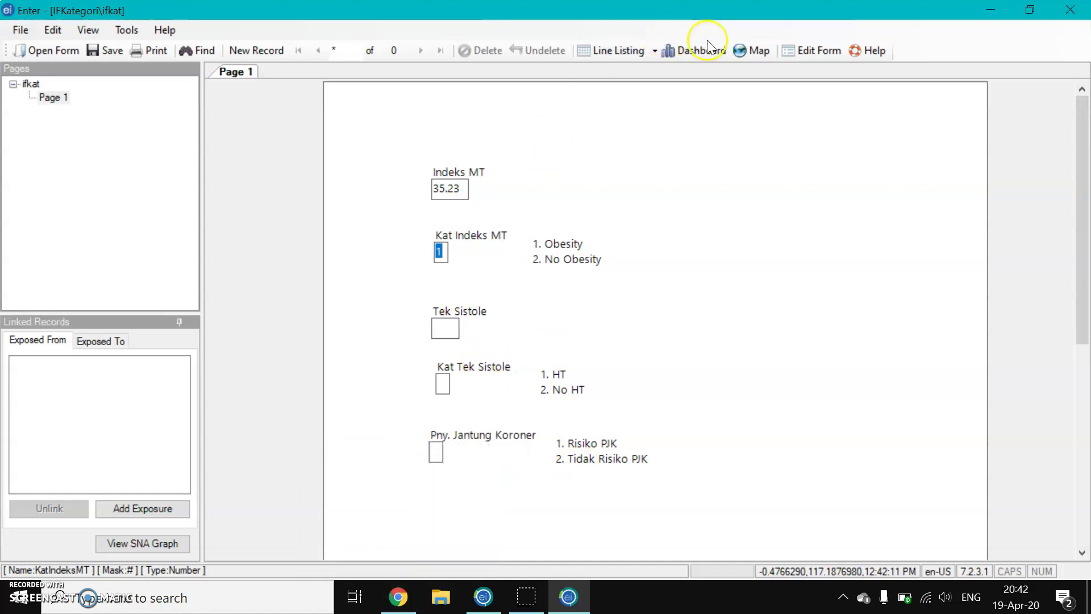
Step: Return to the form design without saving the trial record and reopen the Check Code editor with the Page 1 fields expanded
{"action": "left_click", "coordinate": [805, 51]}
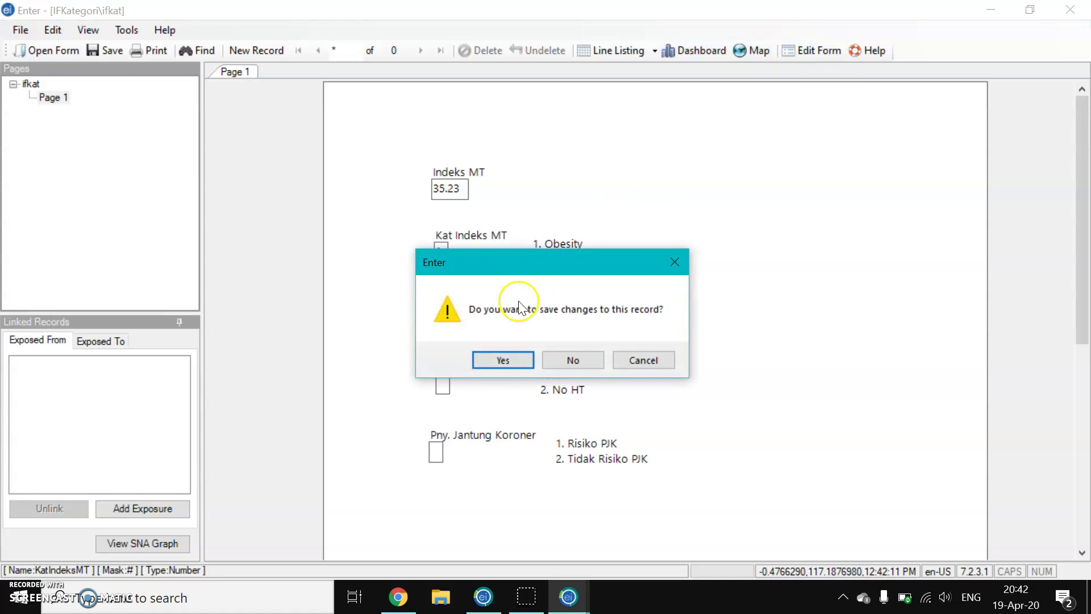
{"action": "left_click", "coordinate": [573, 361]}
{"action": "left_click", "coordinate": [564, 312]}
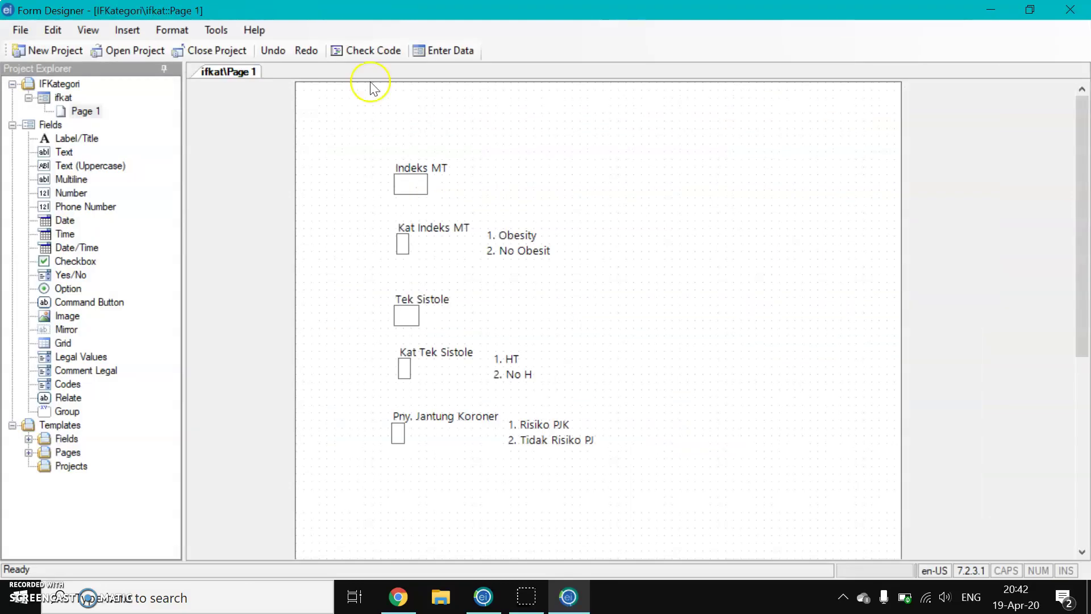
{"action": "left_click", "coordinate": [386, 50]}
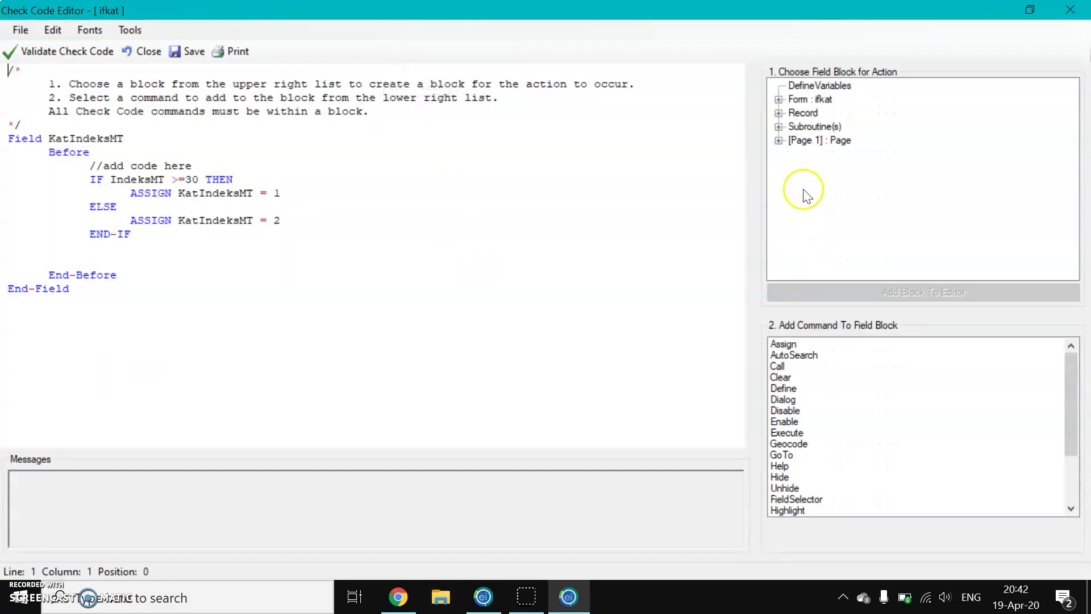
{"action": "left_click", "coordinate": [778, 140]}
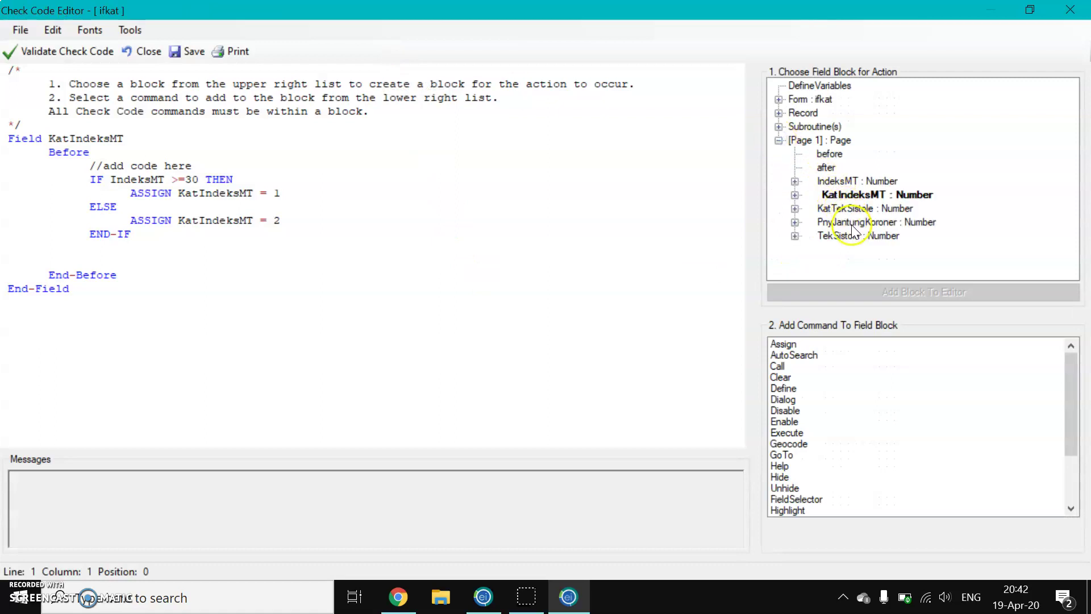
Step: Add a before block for the KatTekSistole field to the check code
{"action": "left_click", "coordinate": [804, 209]}
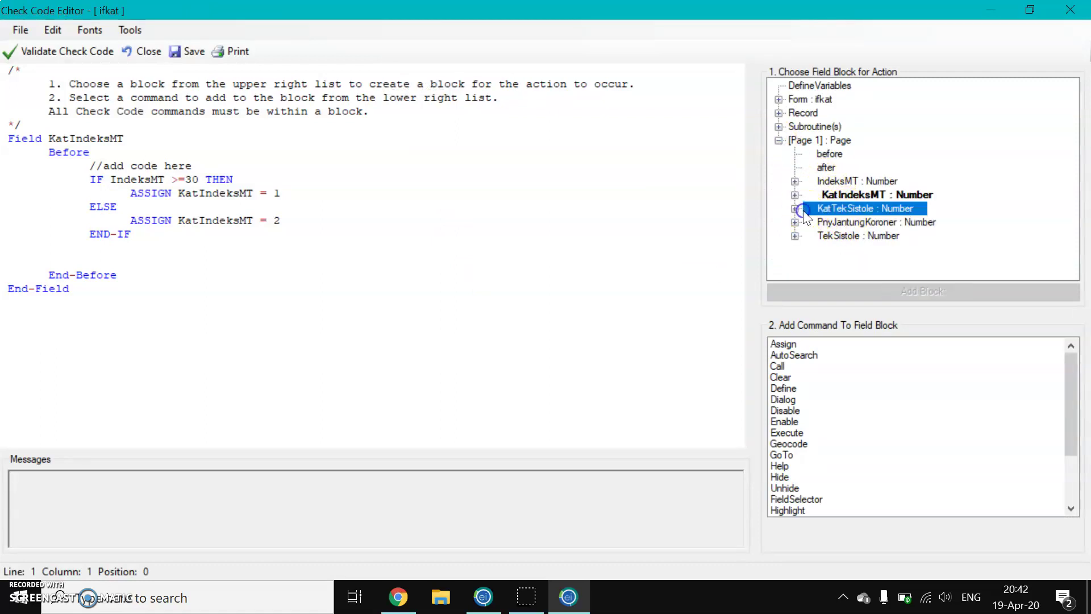
{"action": "left_click", "coordinate": [796, 208]}
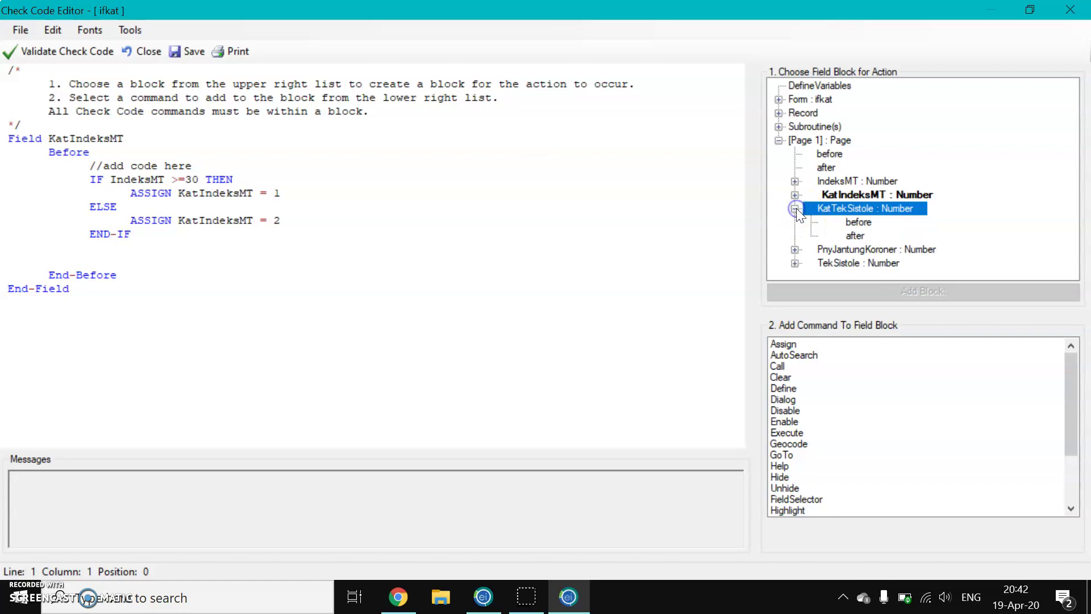
{"action": "left_click", "coordinate": [852, 223]}
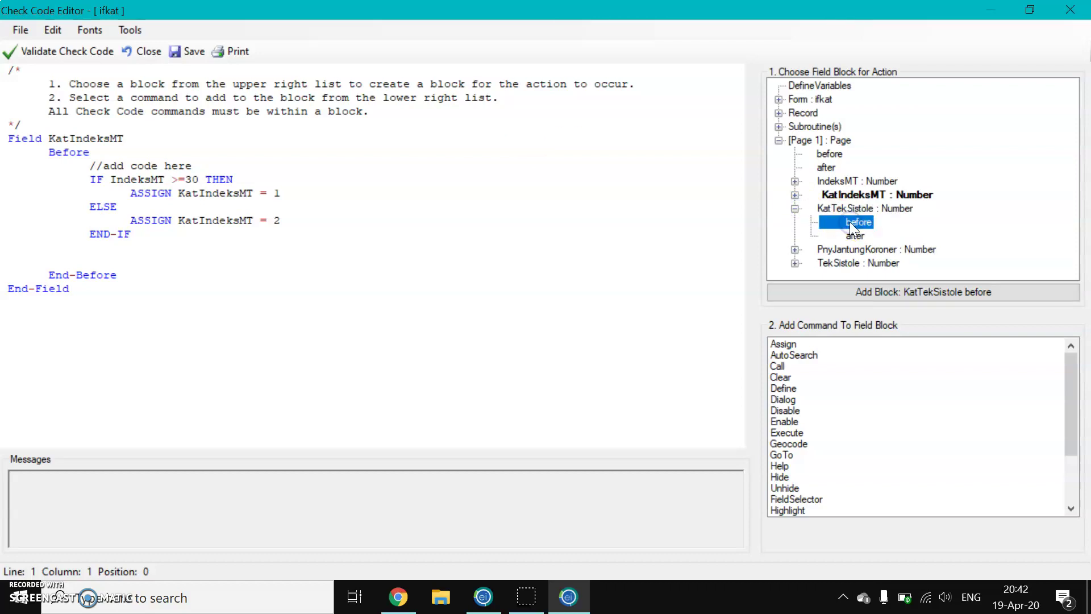
{"action": "left_click", "coordinate": [889, 298]}
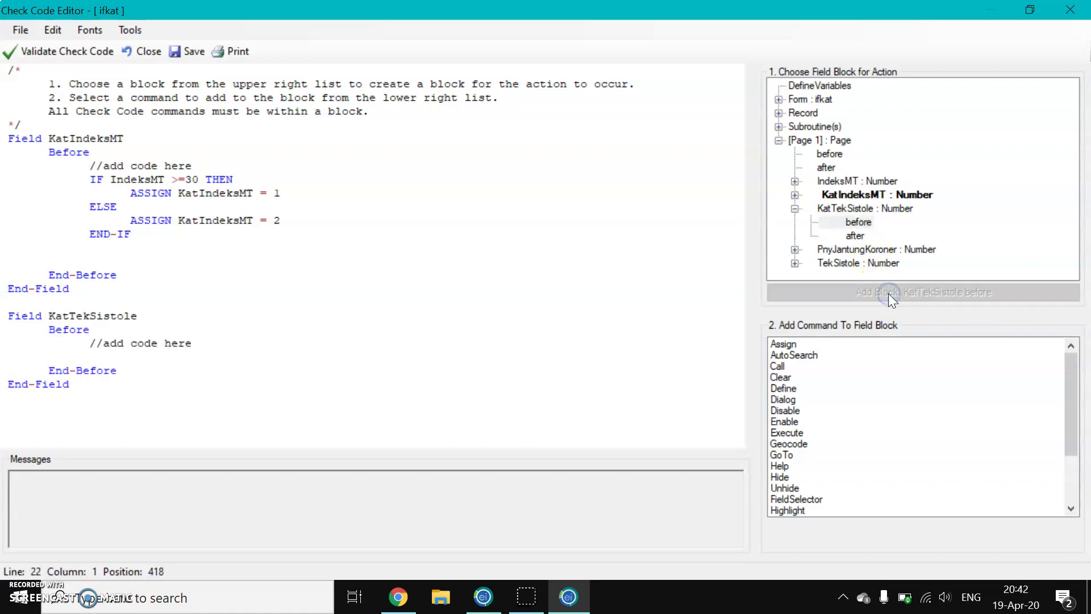
Step: Start an If command in the KatTekSistole before block with the condition TekSistole >=140
{"action": "scroll", "coordinate": [824, 446], "scroll_direction": "down", "scroll_amount": 2}
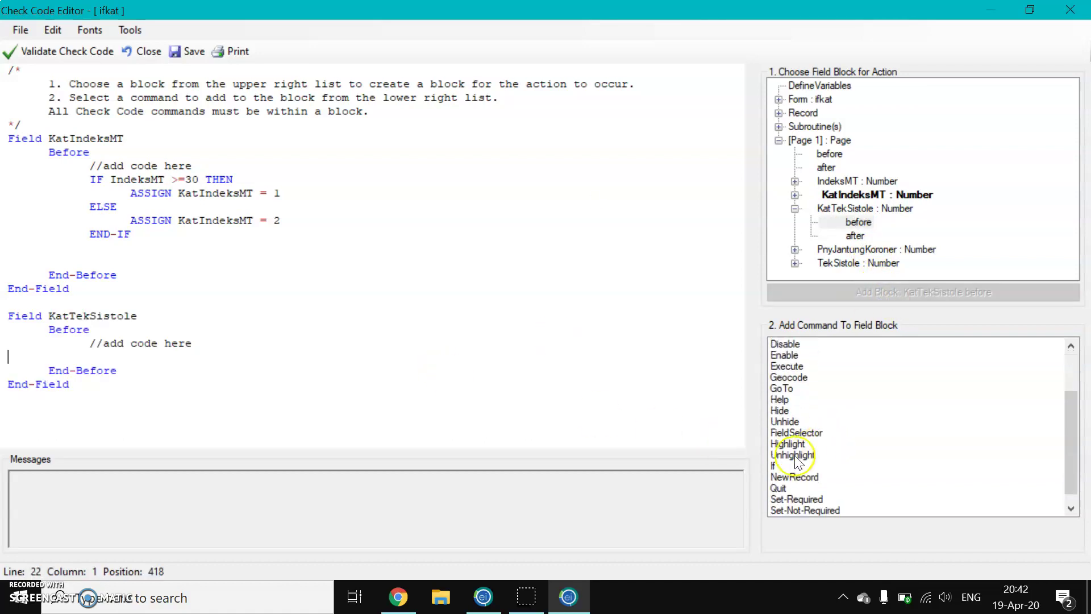
{"action": "double_click", "coordinate": [796, 466]}
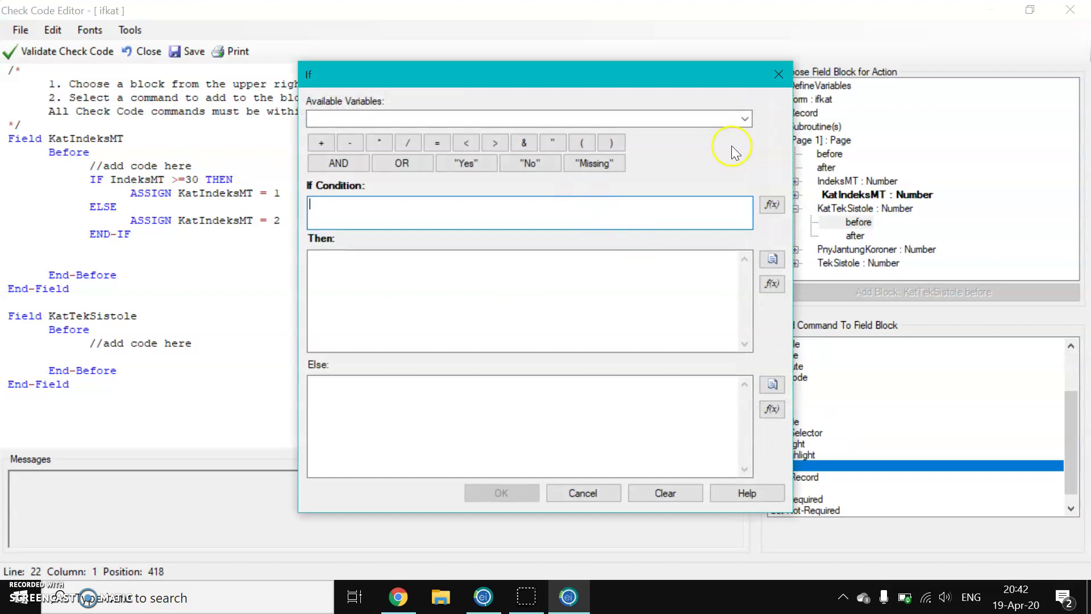
{"action": "left_click", "coordinate": [744, 119]}
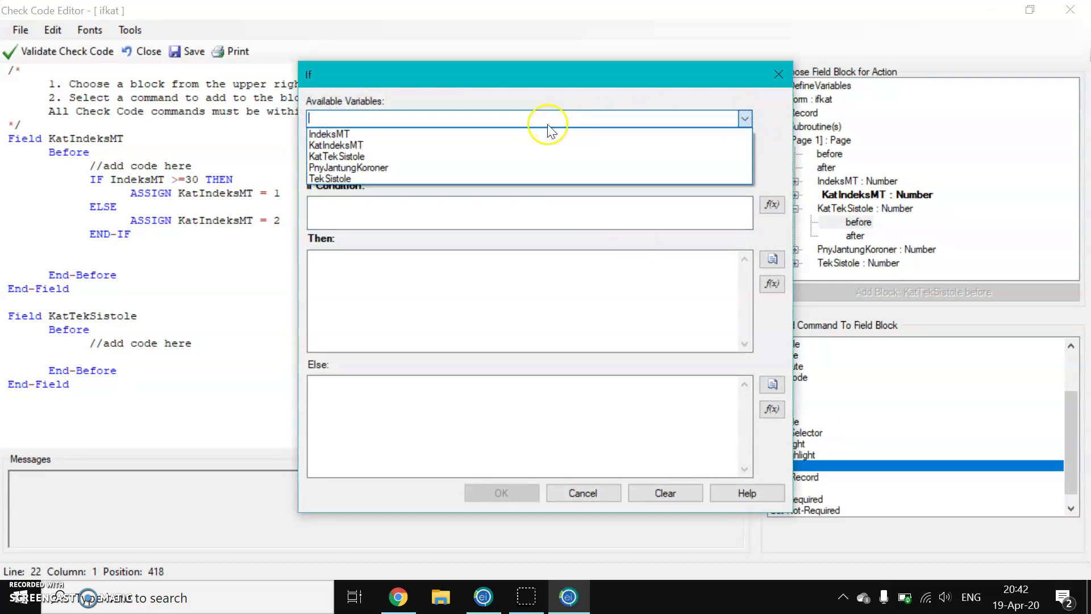
{"action": "left_click", "coordinate": [386, 179]}
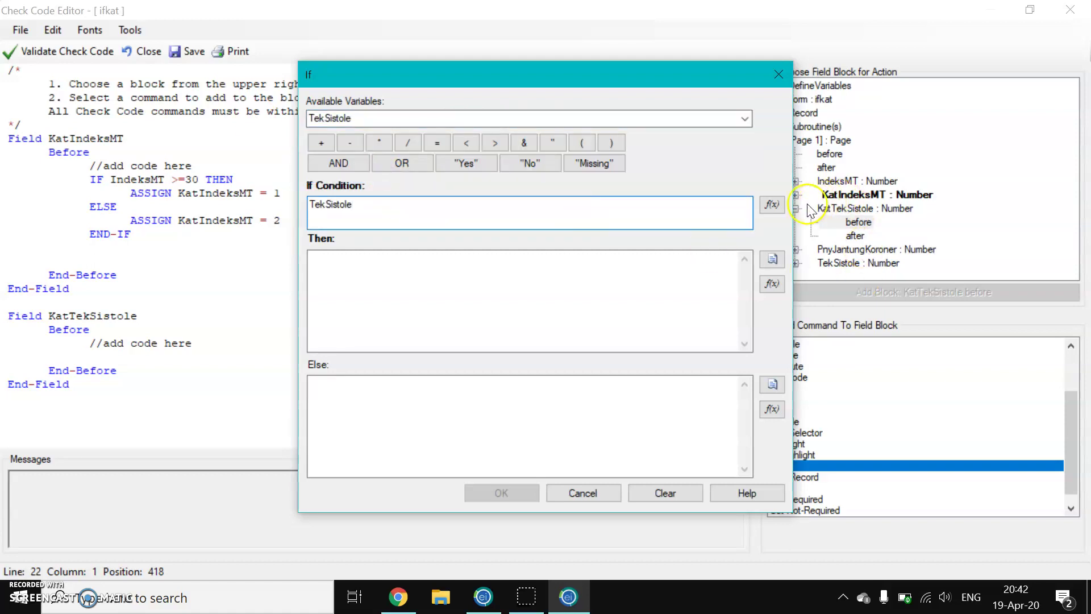
{"action": "left_click", "coordinate": [772, 204]}
{"action": "mouse_move", "coordinate": [802, 217]}
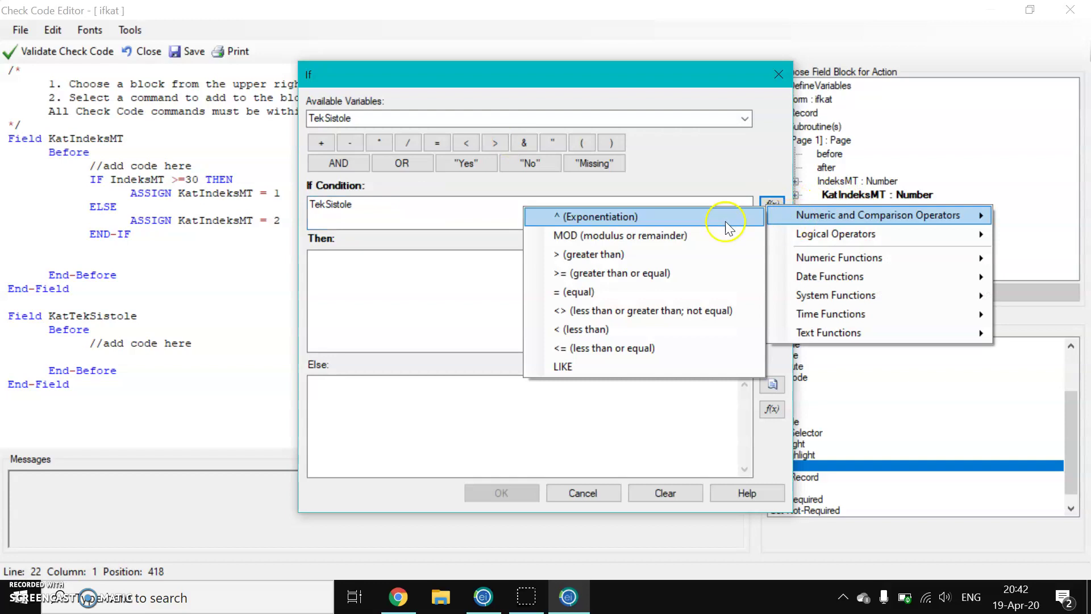
{"action": "left_click", "coordinate": [653, 273]}
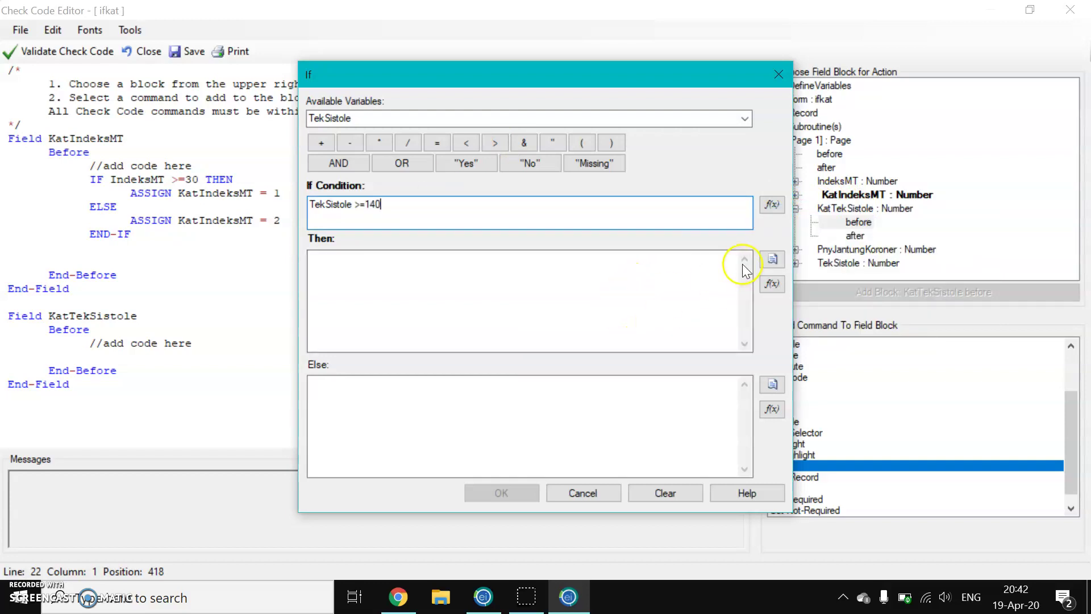
Step: Set the Then branch to assign 1 to KatTekSistole
{"action": "left_click", "coordinate": [766, 262]}
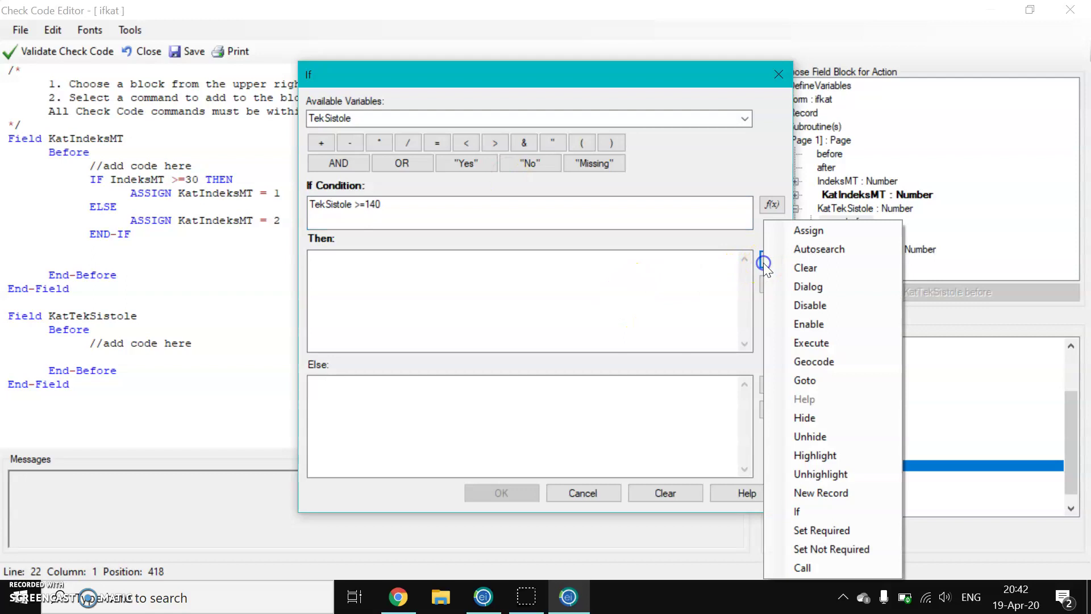
{"action": "left_click", "coordinate": [807, 231]}
{"action": "left_click", "coordinate": [780, 235]}
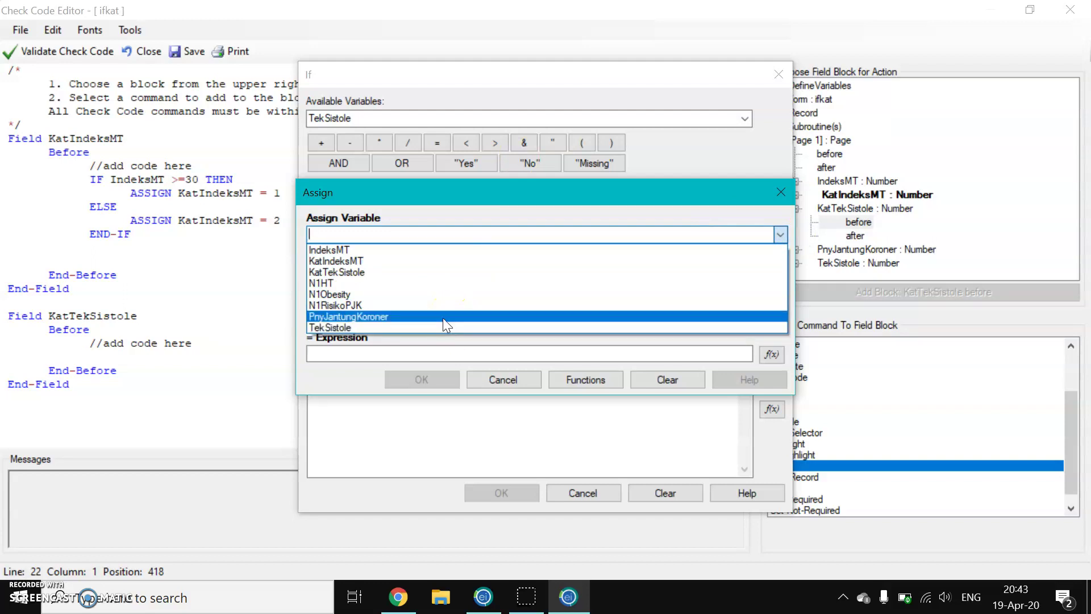
{"action": "left_click", "coordinate": [437, 277]}
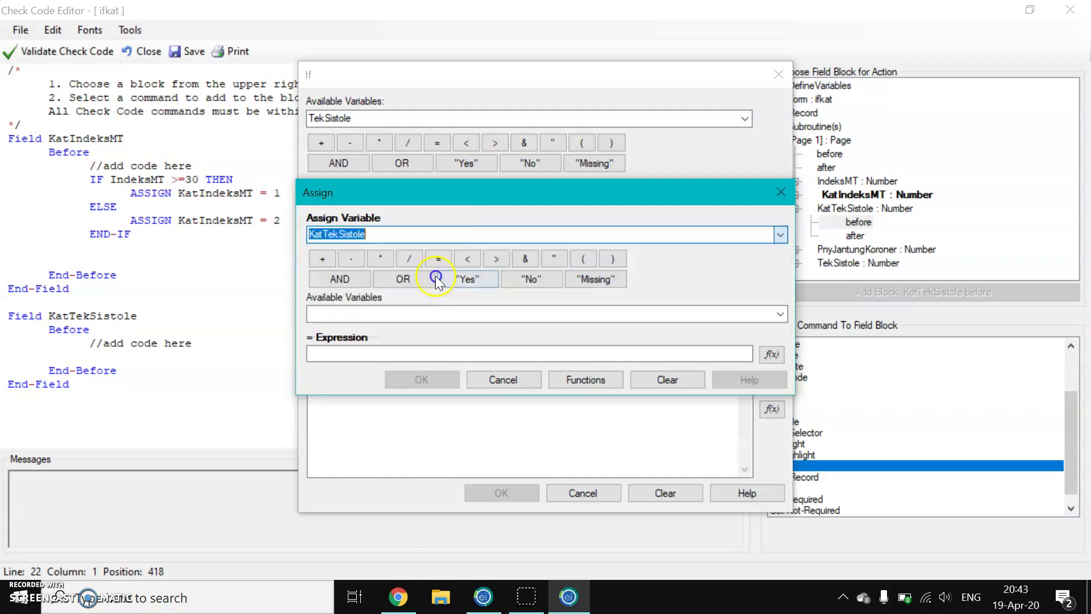
{"action": "left_click", "coordinate": [415, 354]}
{"action": "type", "text": "1"}
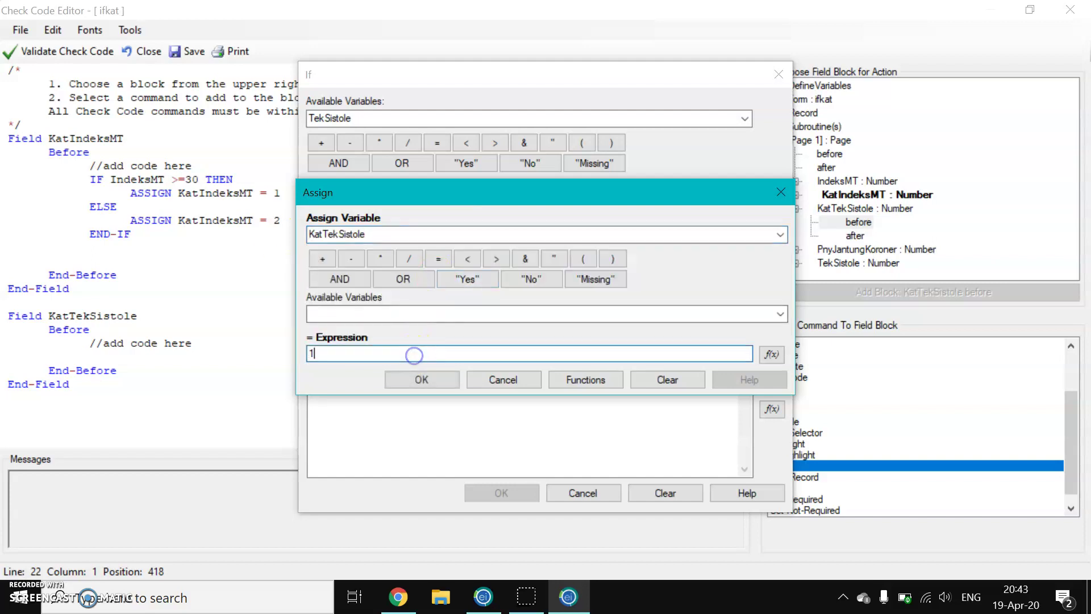
{"action": "left_click", "coordinate": [428, 378]}
Step: Set the Else branch to assign 2 to KatTekSistole and insert the finished If command into the check code
{"action": "left_click", "coordinate": [771, 384]}
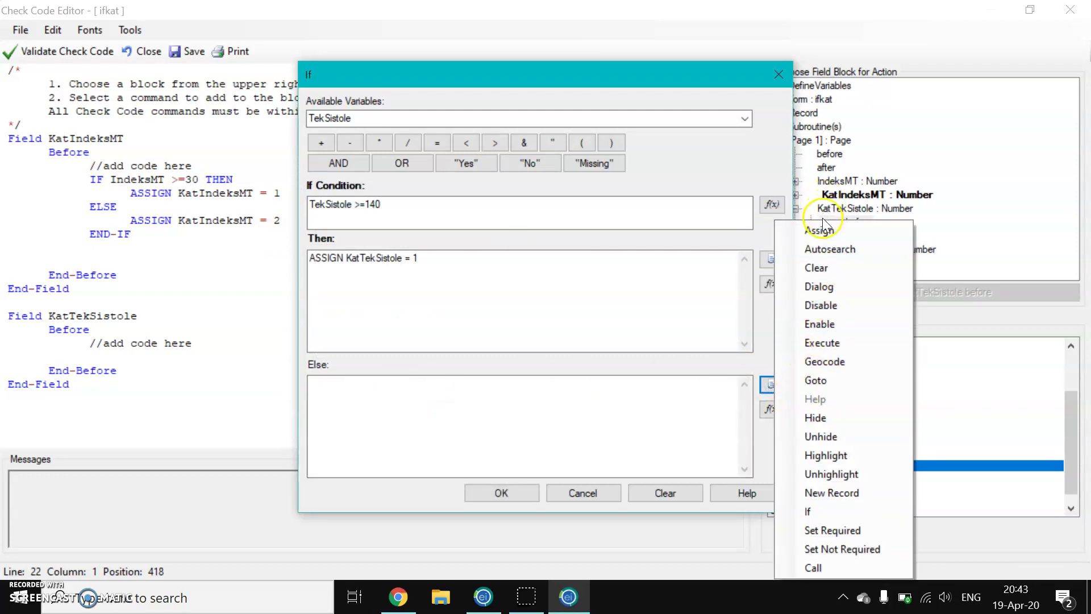
{"action": "left_click", "coordinate": [822, 232]}
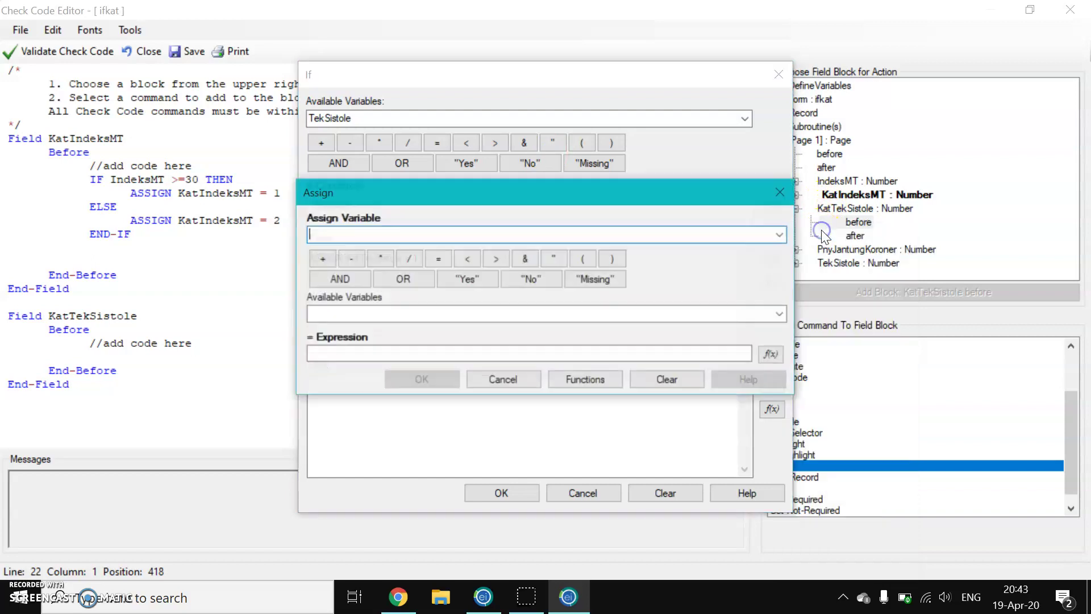
{"action": "left_click", "coordinate": [779, 235]}
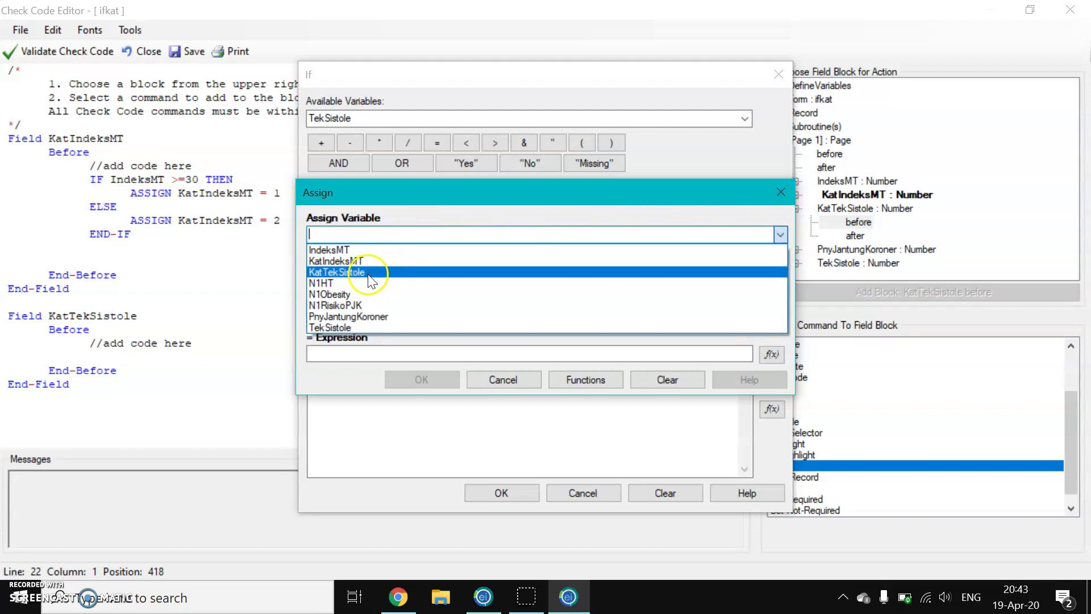
{"action": "left_click", "coordinate": [366, 272]}
{"action": "left_click", "coordinate": [373, 355]}
{"action": "type", "text": "2"}
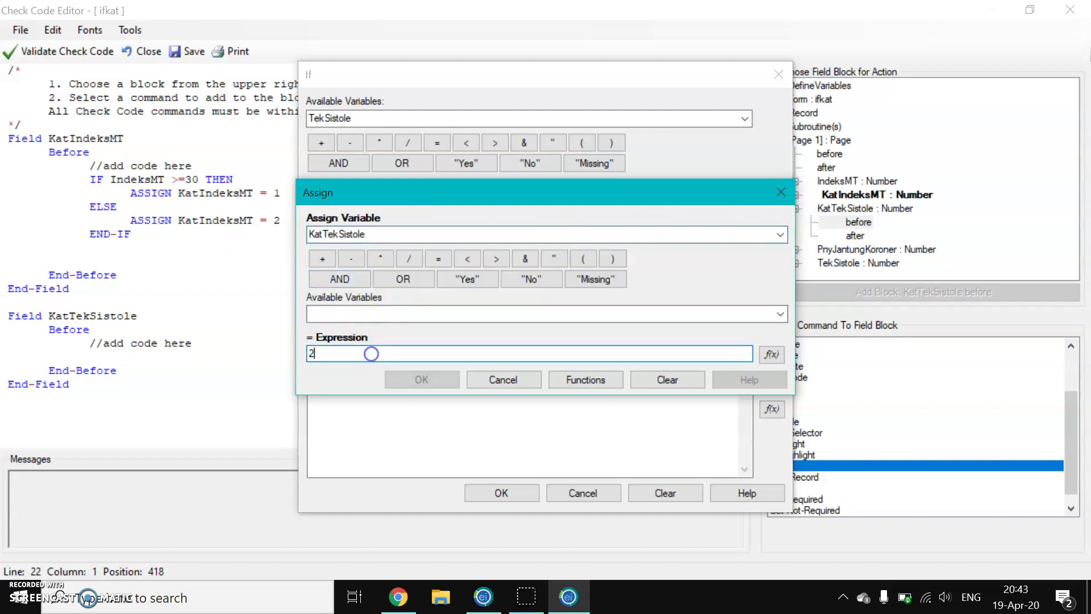
{"action": "left_click", "coordinate": [435, 379]}
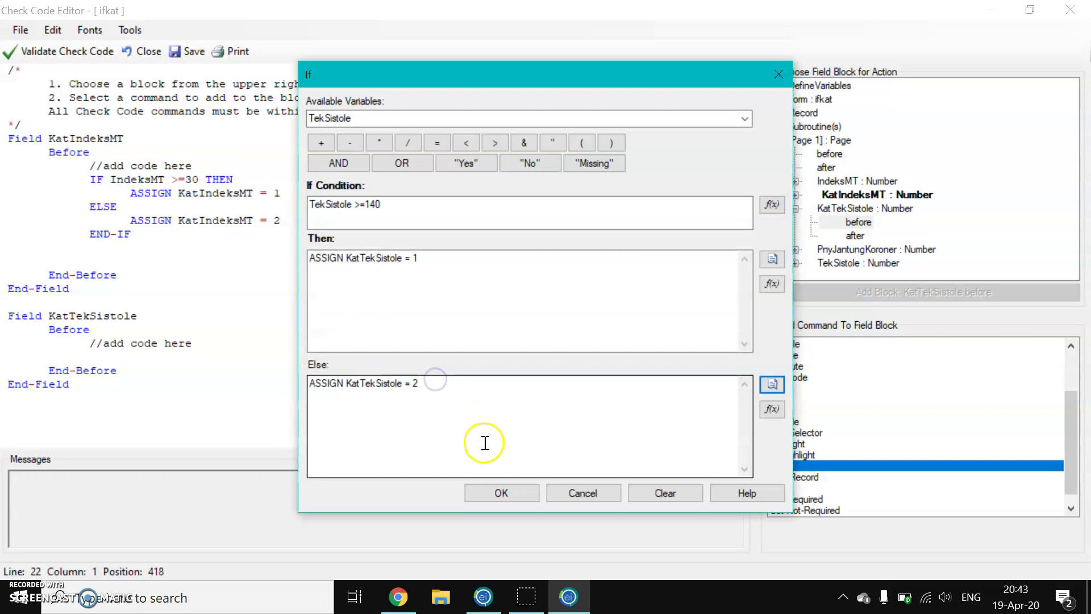
{"action": "left_click", "coordinate": [501, 493]}
Step: Save the check code with the KatTekSistole block, close its editor and open the form for data entry
{"action": "left_click", "coordinate": [181, 52]}
{"action": "left_click", "coordinate": [138, 52]}
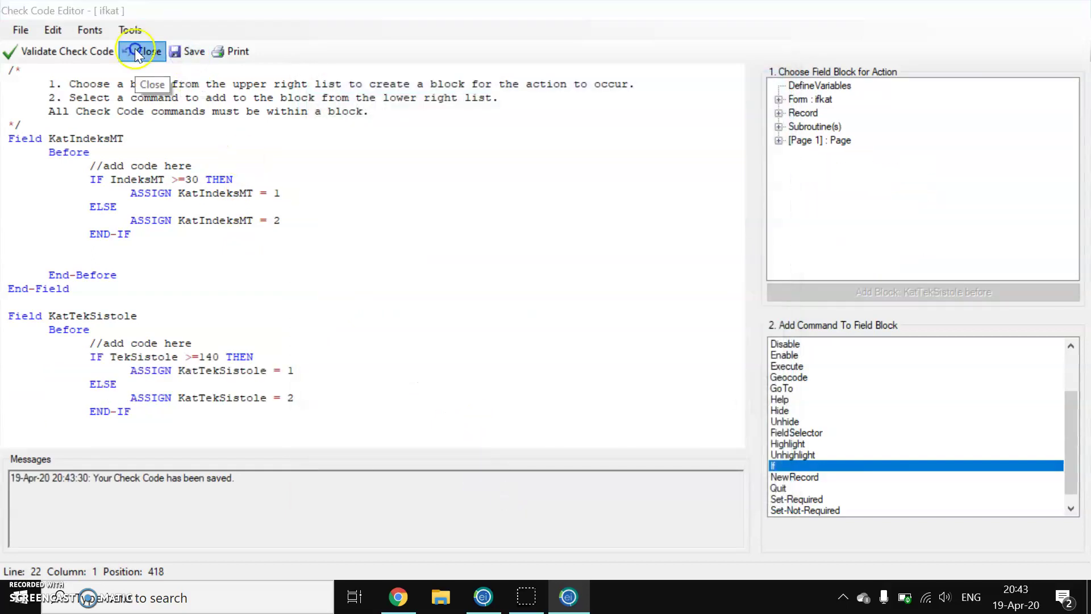
{"action": "left_click", "coordinate": [456, 52]}
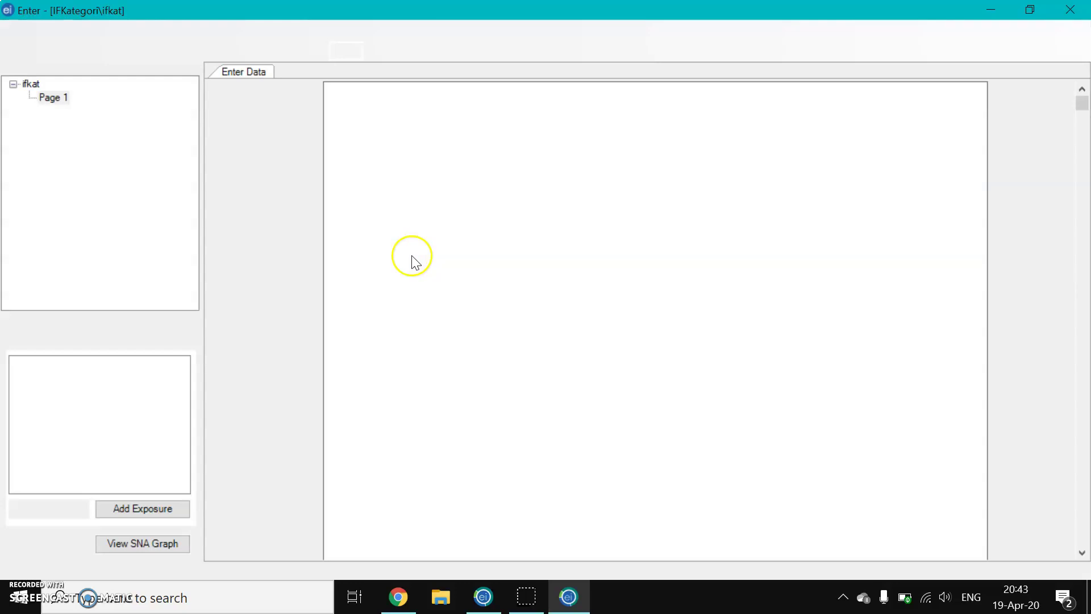
Step: Test the category check code with Tek Sistole values 146 and 123, moving into the Kat Tek Sistole field after each
{"action": "left_click", "coordinate": [452, 330]}
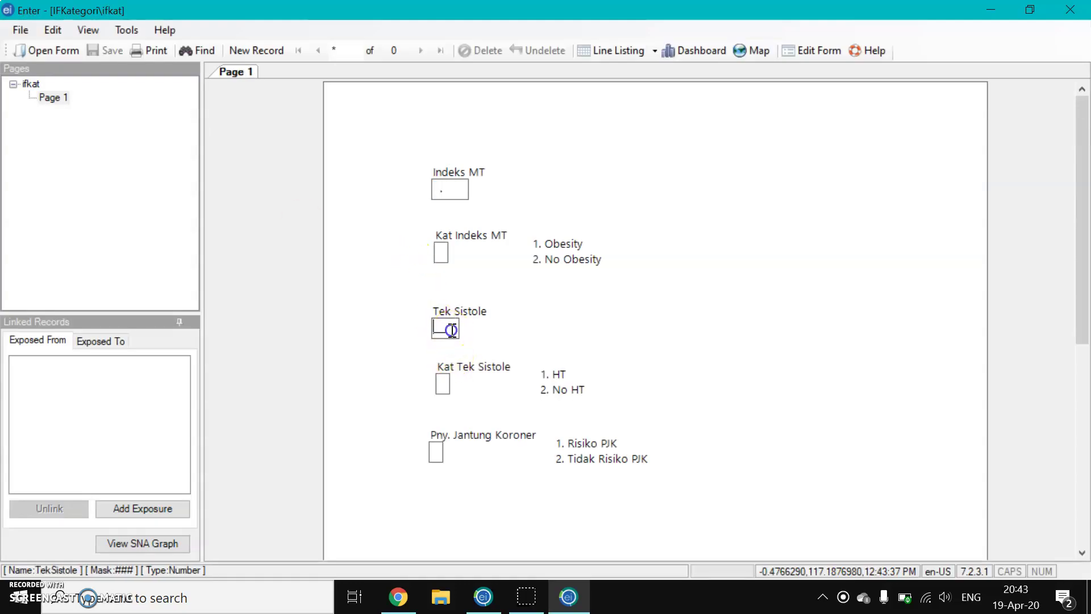
{"action": "type", "text": "146"}
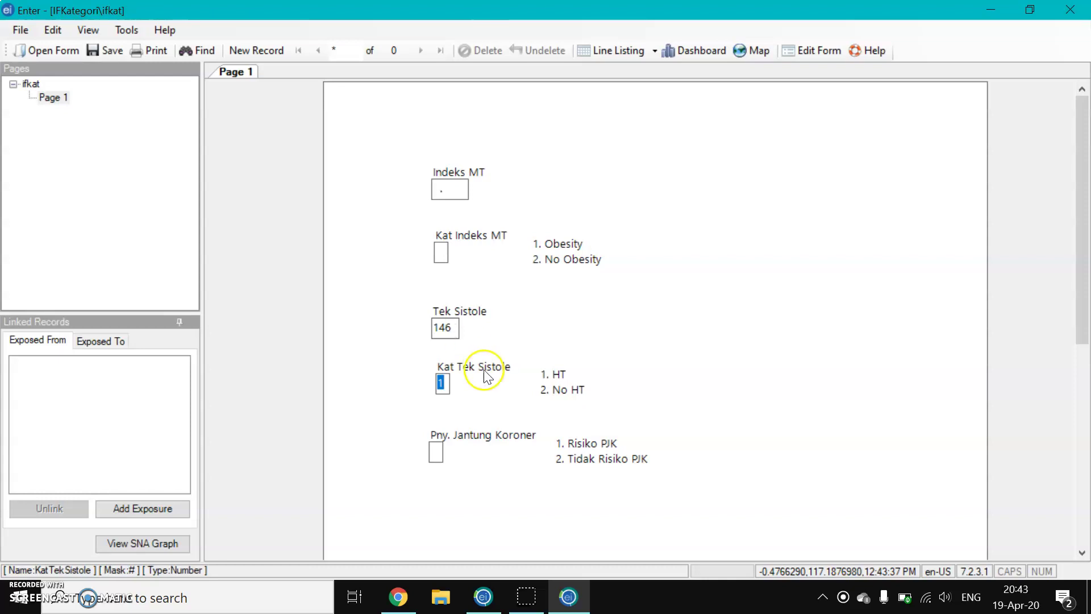
{"action": "left_click_drag", "start_coordinate": [457, 323], "coordinate": [429, 316]}
{"action": "type", "text": "1"}
{"action": "key", "text": "Return"}
{"action": "left_click", "coordinate": [450, 328]}
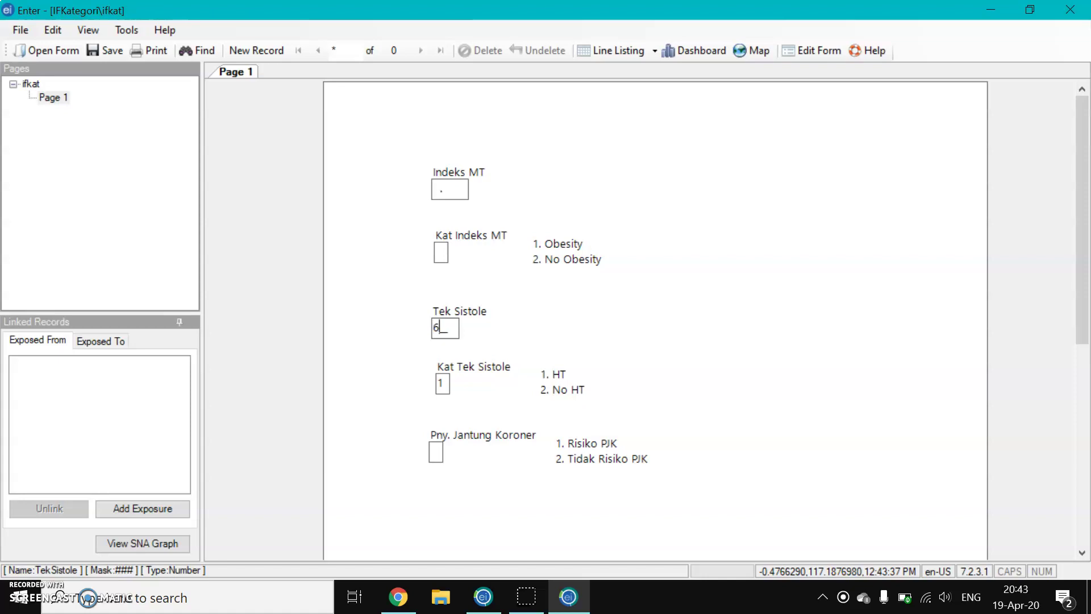
{"action": "key", "text": "Return"}
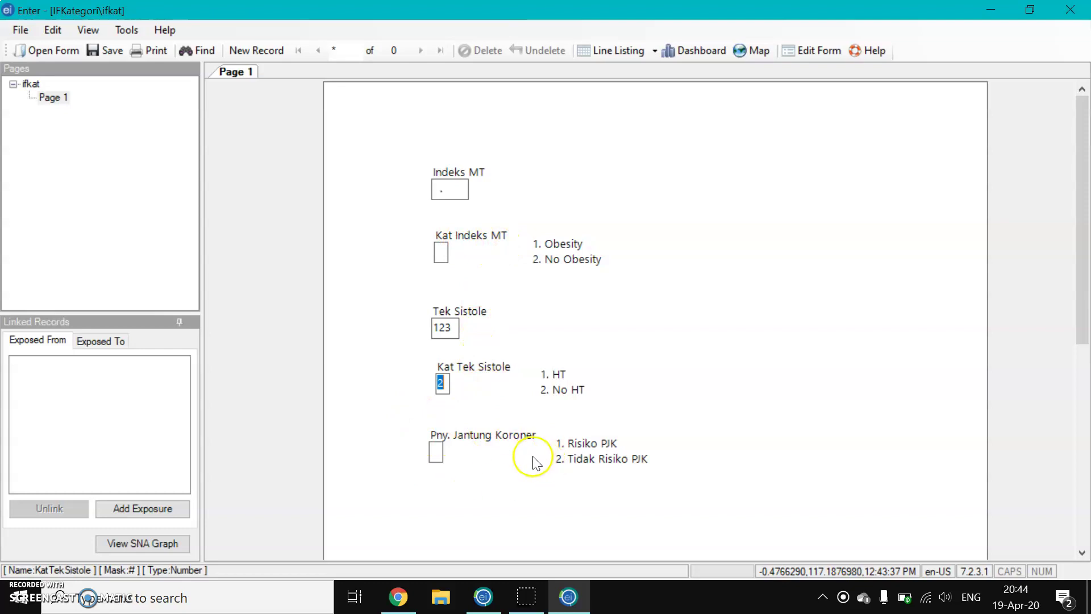
Step: Return to the form design without saving the trial record and reopen the Check Code editor
{"action": "left_click", "coordinate": [816, 50]}
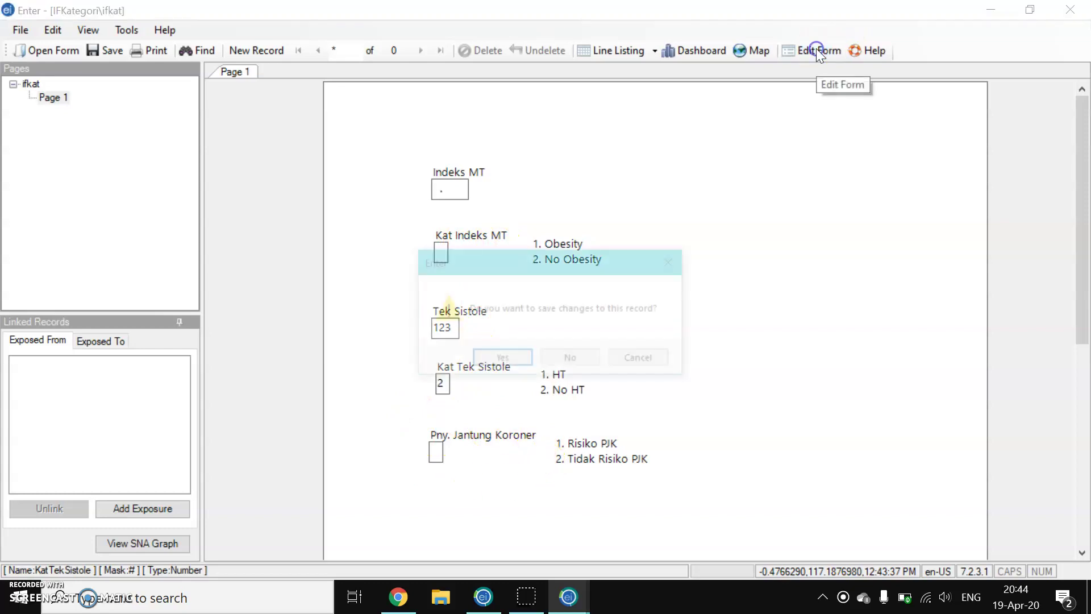
{"action": "left_click", "coordinate": [573, 359]}
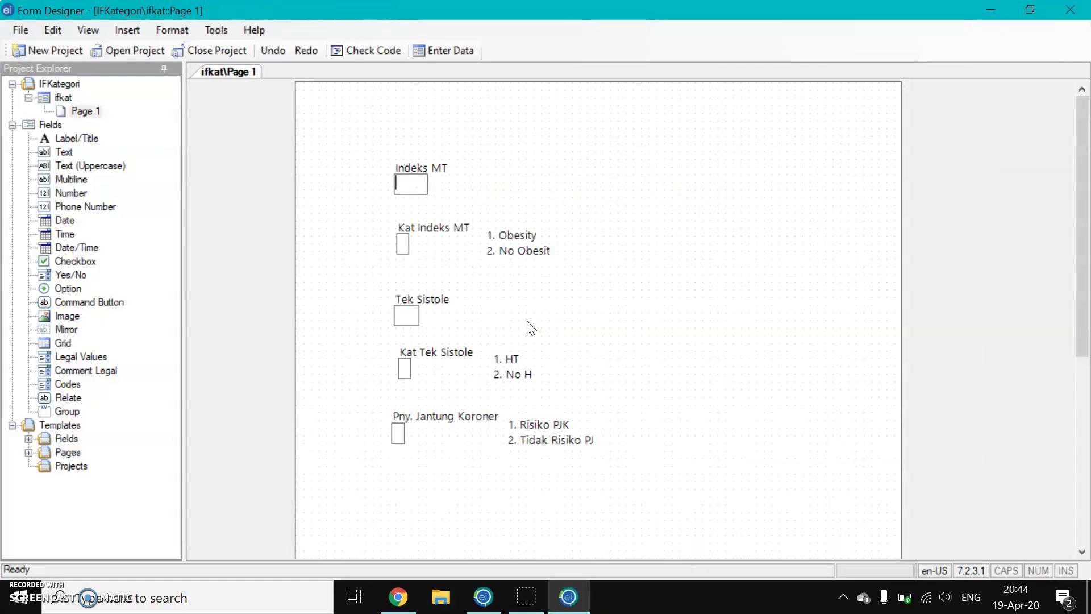
{"action": "left_click", "coordinate": [357, 49]}
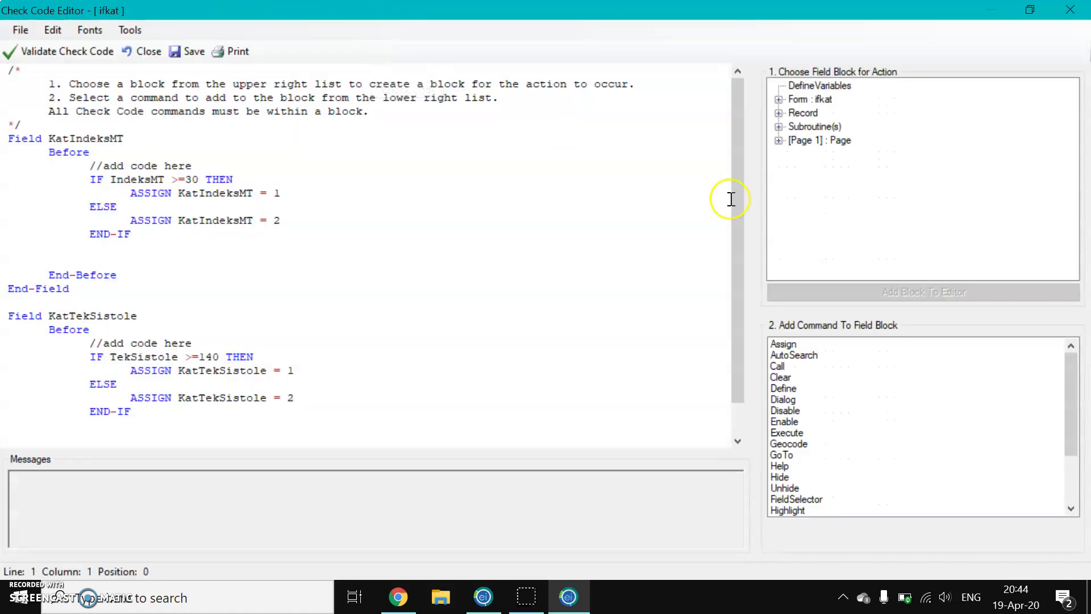
Step: Add a before block for the PnyJantungKoroner field to the check code
{"action": "left_click", "coordinate": [779, 141]}
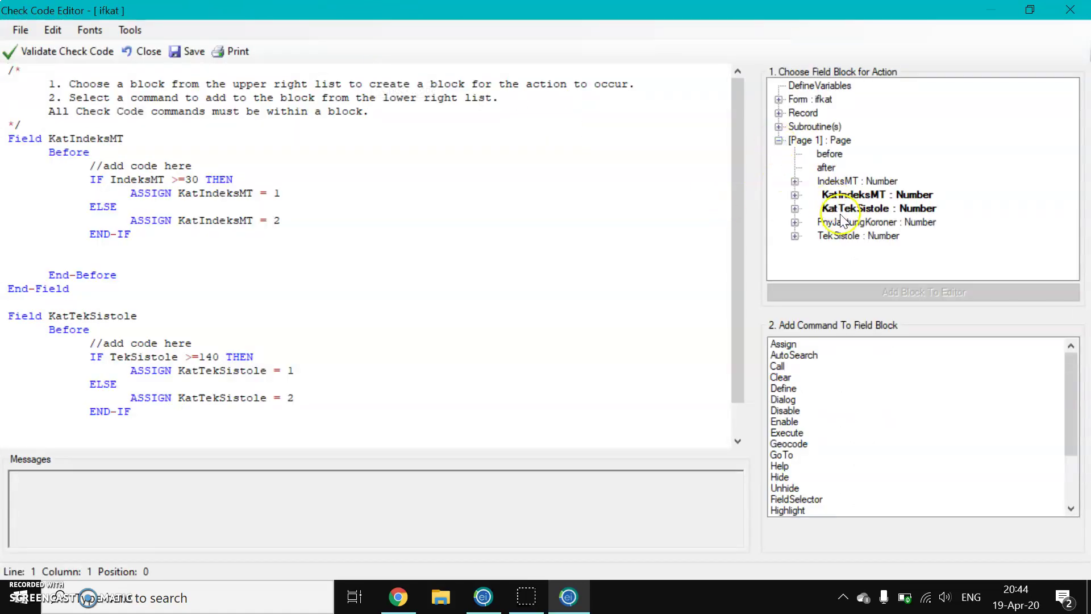
{"action": "left_click", "coordinate": [795, 222]}
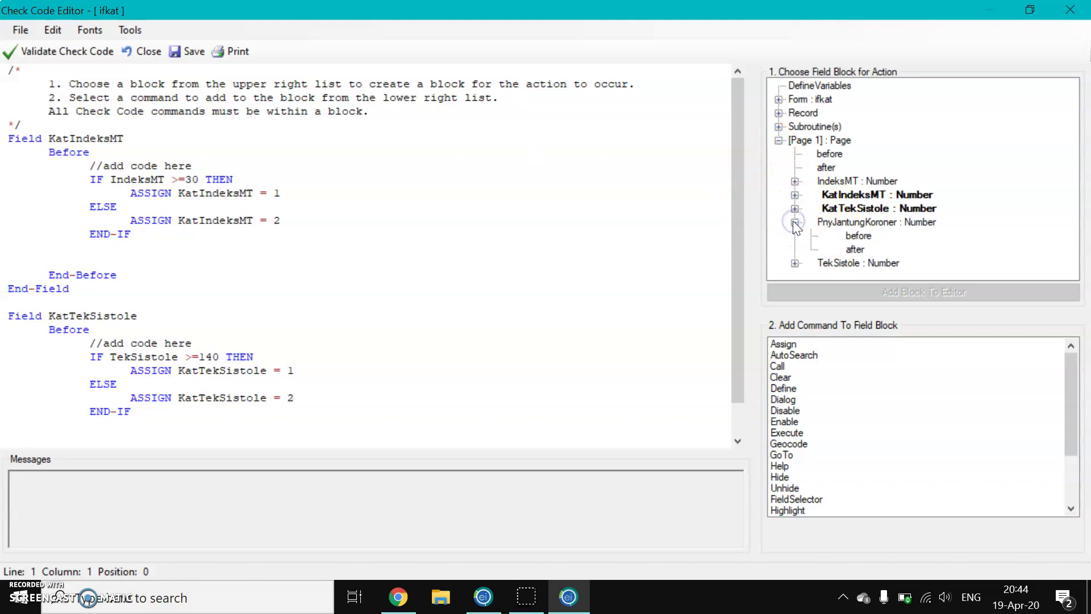
{"action": "left_click", "coordinate": [855, 236]}
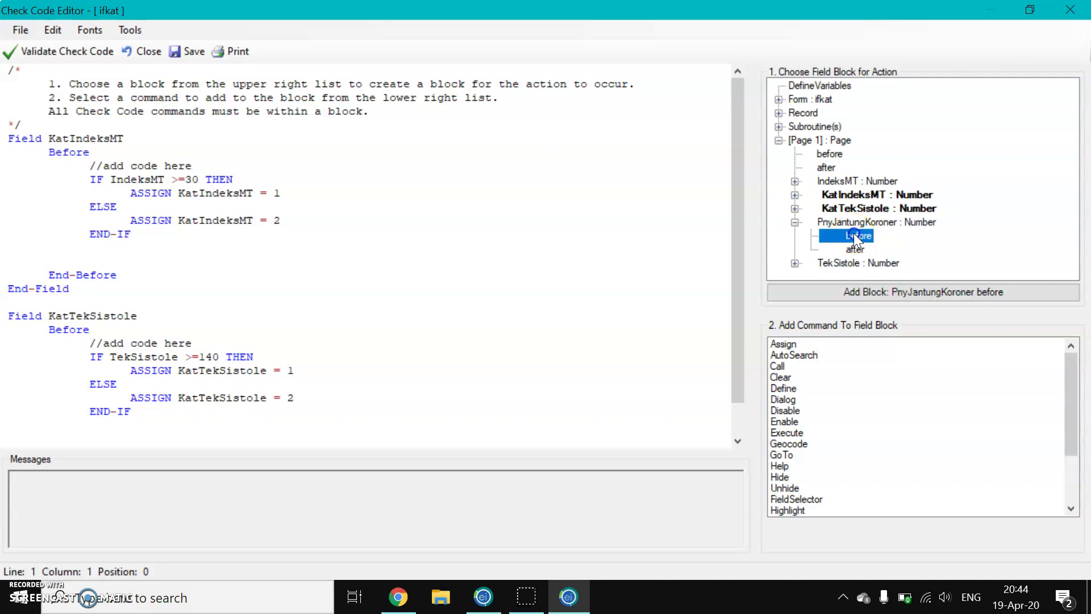
{"action": "left_click", "coordinate": [882, 292]}
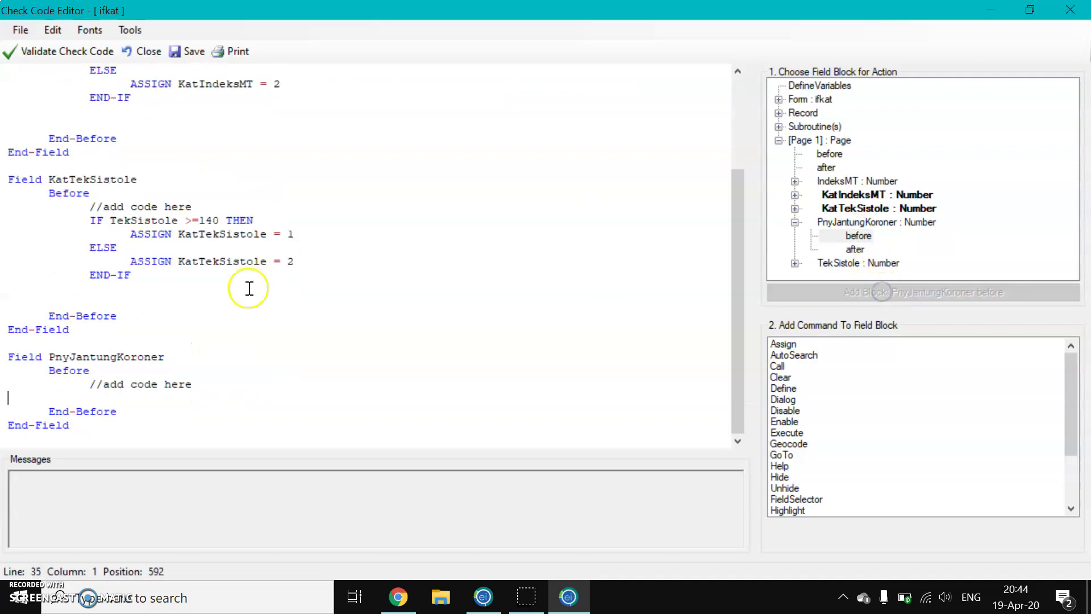
Step: Start an If command in the PnyJantungKoroner before block with the condition KatIndeksMT =1
{"action": "double_click", "coordinate": [786, 345]}
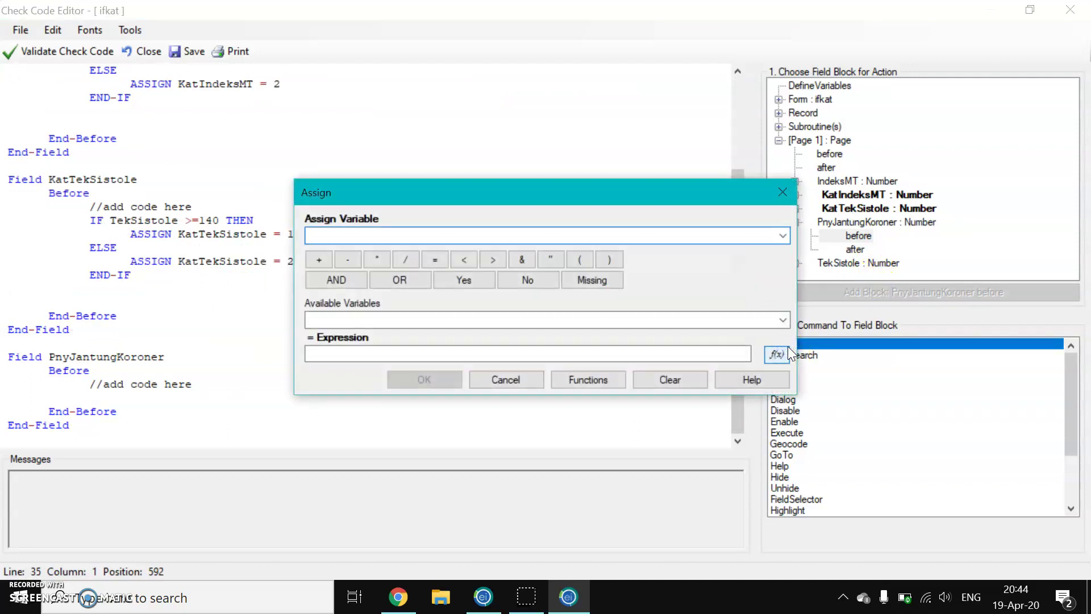
{"action": "left_click", "coordinate": [776, 192]}
{"action": "scroll", "coordinate": [828, 423], "scroll_direction": "down", "scroll_amount": 1}
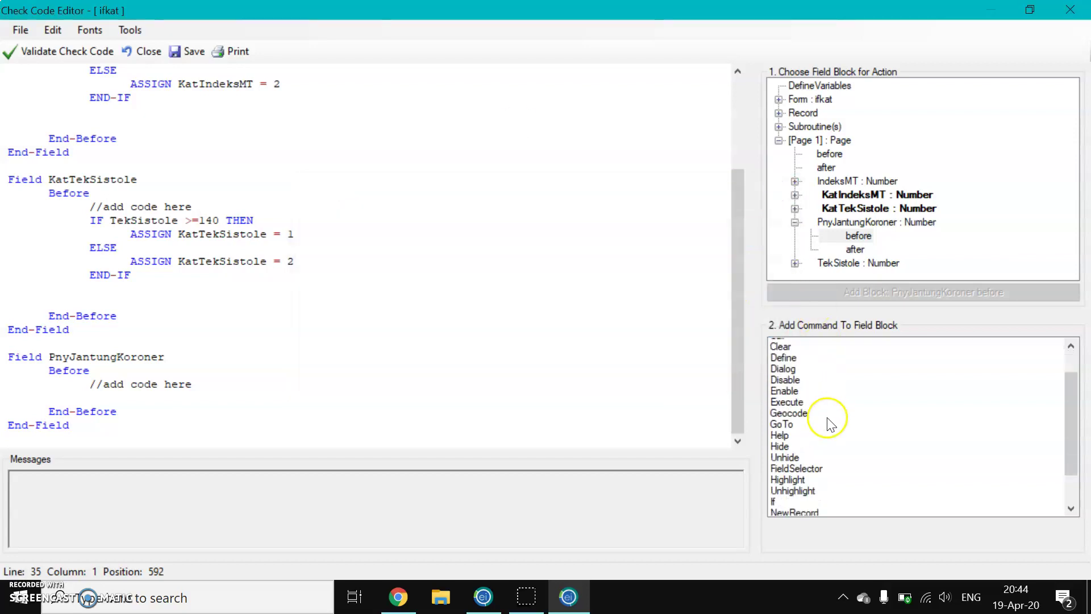
{"action": "scroll", "coordinate": [829, 424], "scroll_direction": "down", "scroll_amount": 1}
{"action": "double_click", "coordinate": [775, 465]}
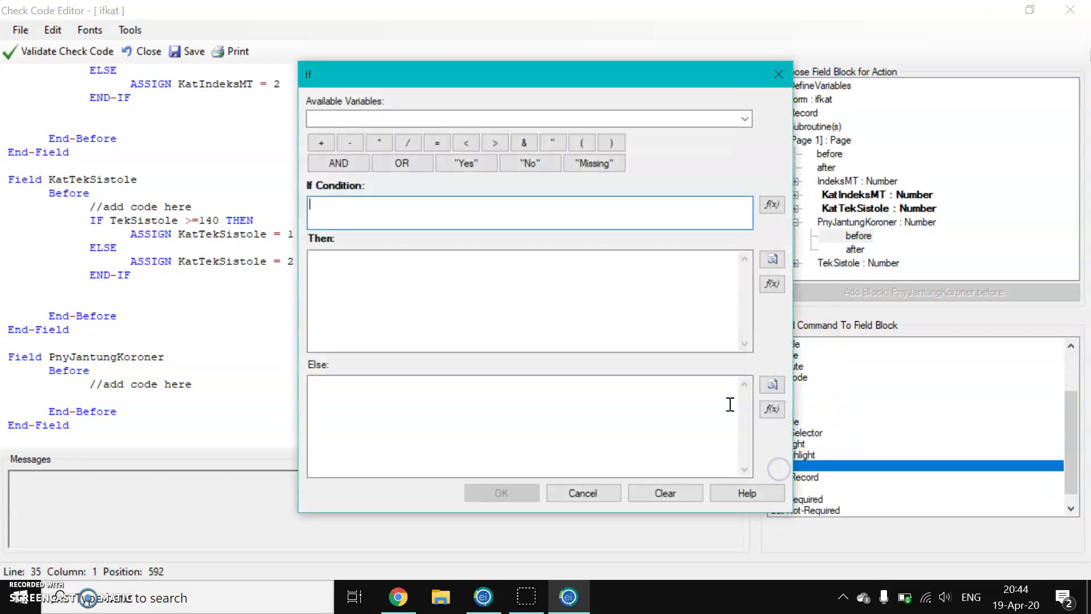
{"action": "left_click", "coordinate": [745, 118]}
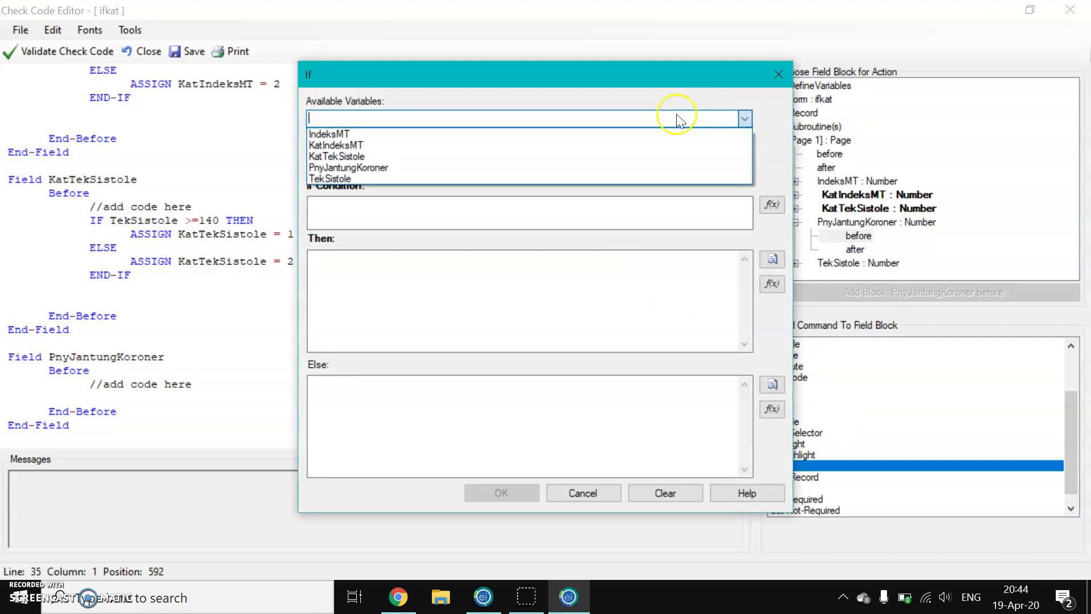
{"action": "left_click", "coordinate": [358, 146]}
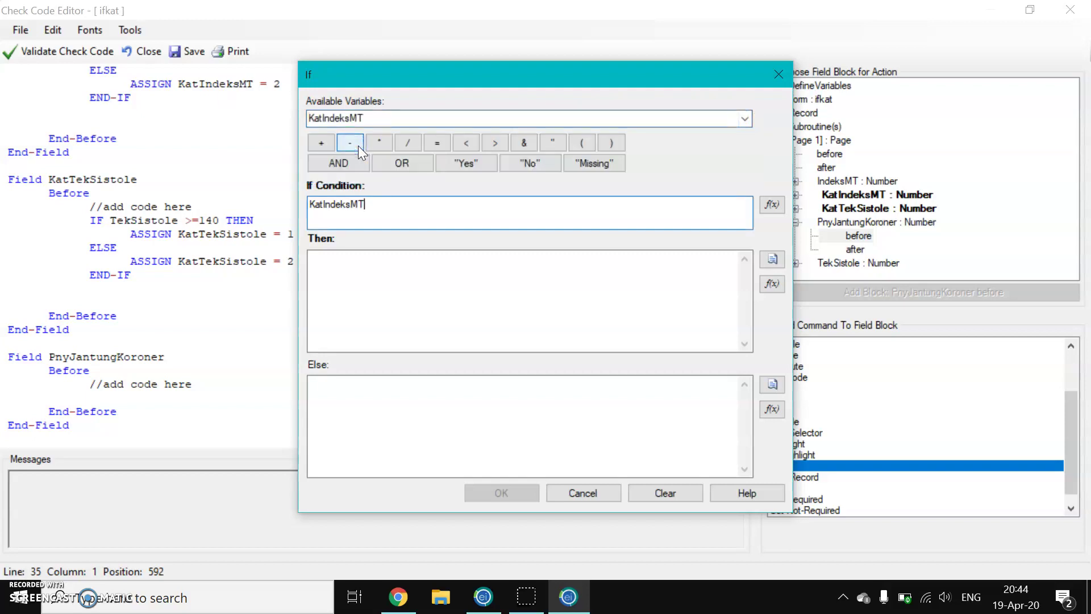
{"action": "left_click", "coordinate": [438, 143]}
{"action": "type", "text": "1"}
Step: Extend the If condition with AND KatTekSistole =1
{"action": "left_click", "coordinate": [348, 163]}
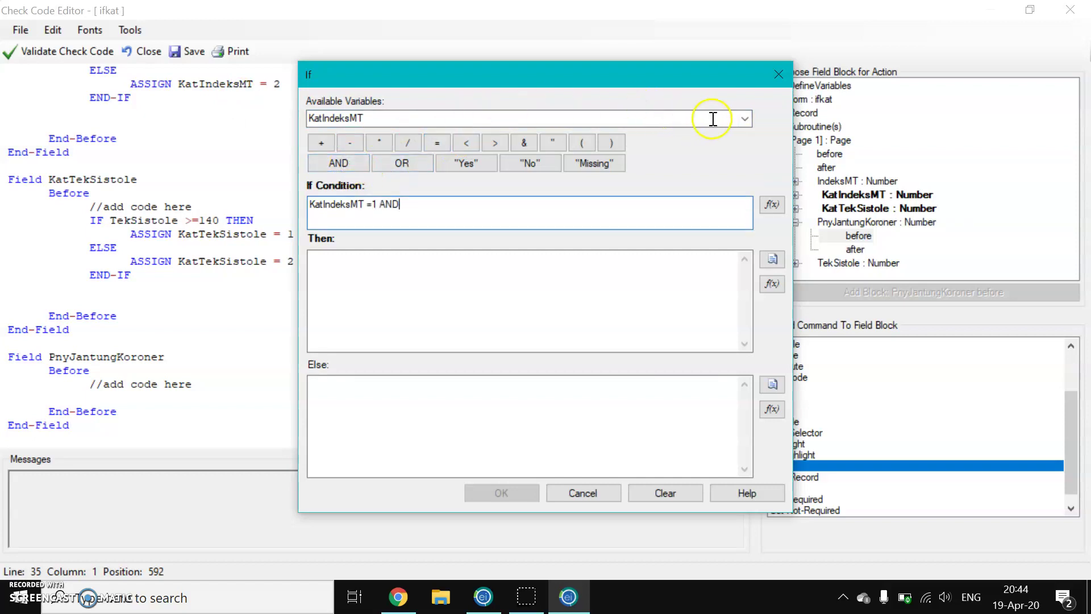
{"action": "left_click", "coordinate": [745, 119]}
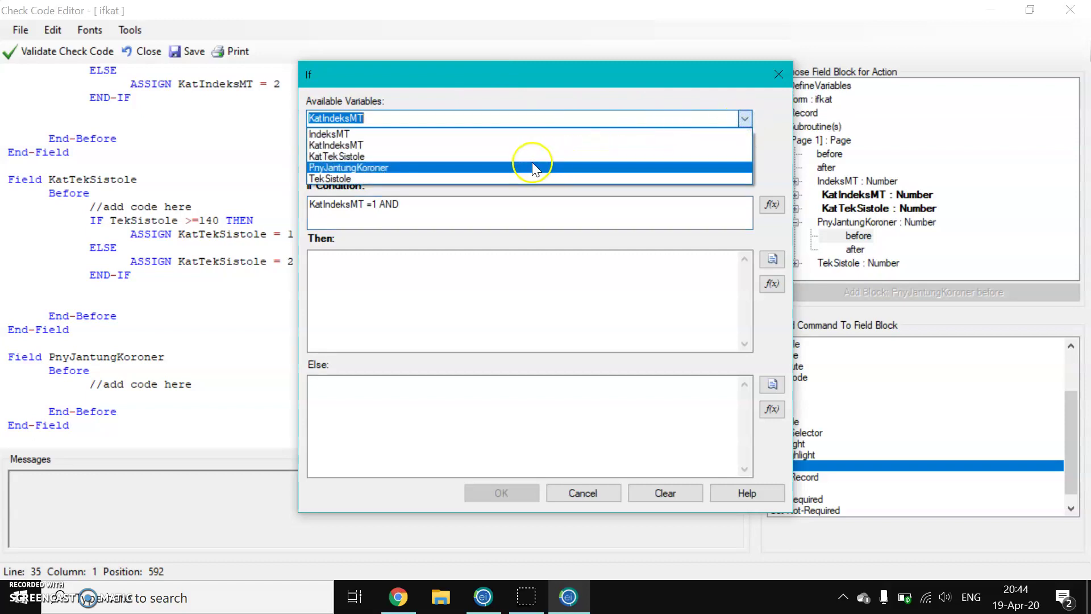
{"action": "left_click", "coordinate": [494, 161]}
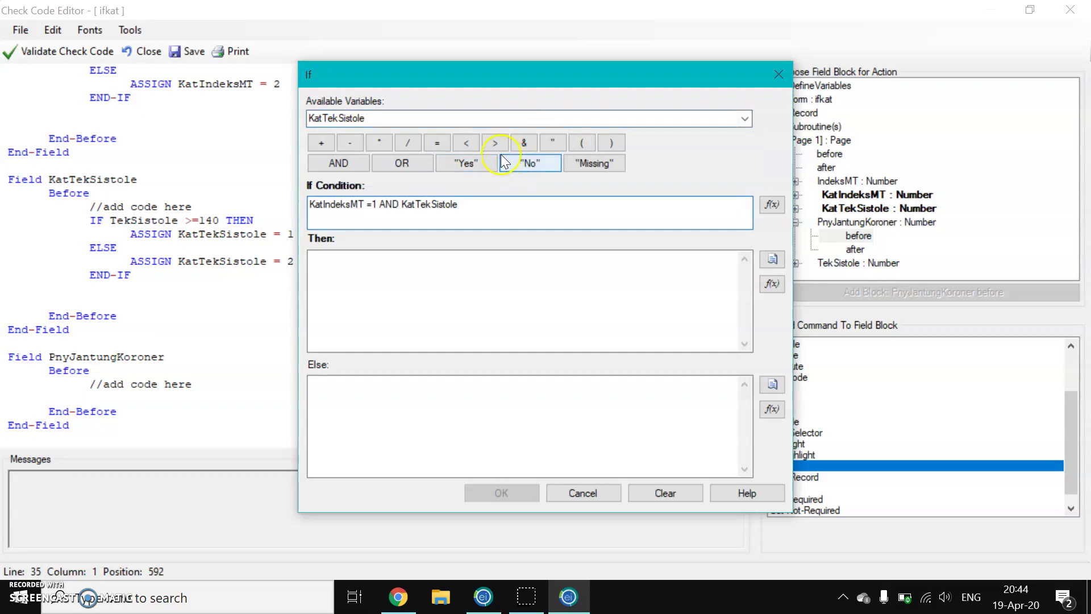
{"action": "left_click", "coordinate": [437, 143]}
{"action": "type", "text": "1"}
Step: Add an Assign command to the Then part that sets PnyJantungKoroner to 1
{"action": "left_click", "coordinate": [510, 268]}
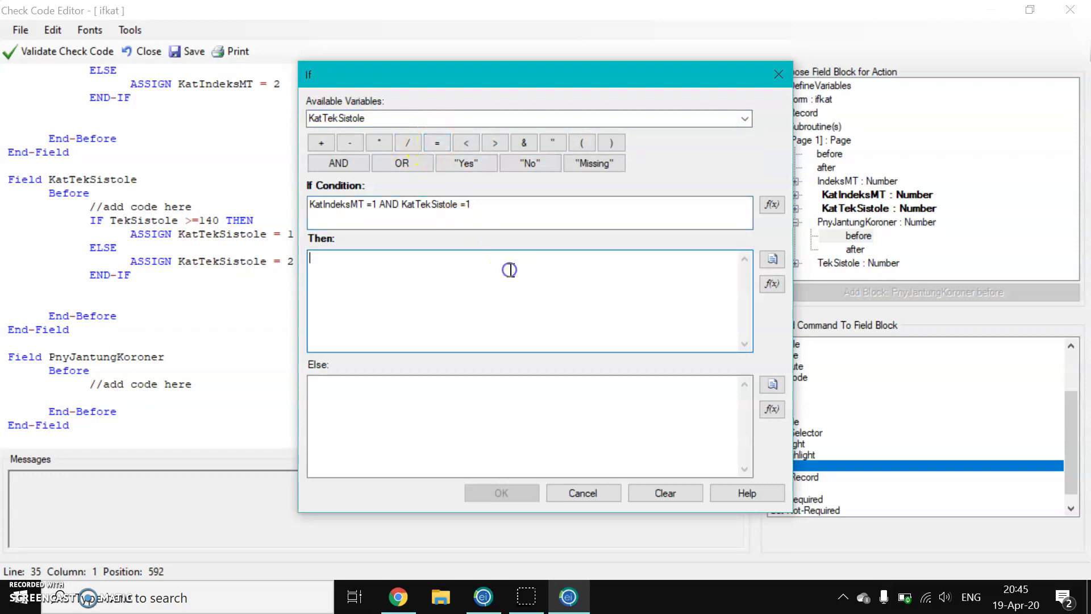
{"action": "left_click", "coordinate": [773, 259]}
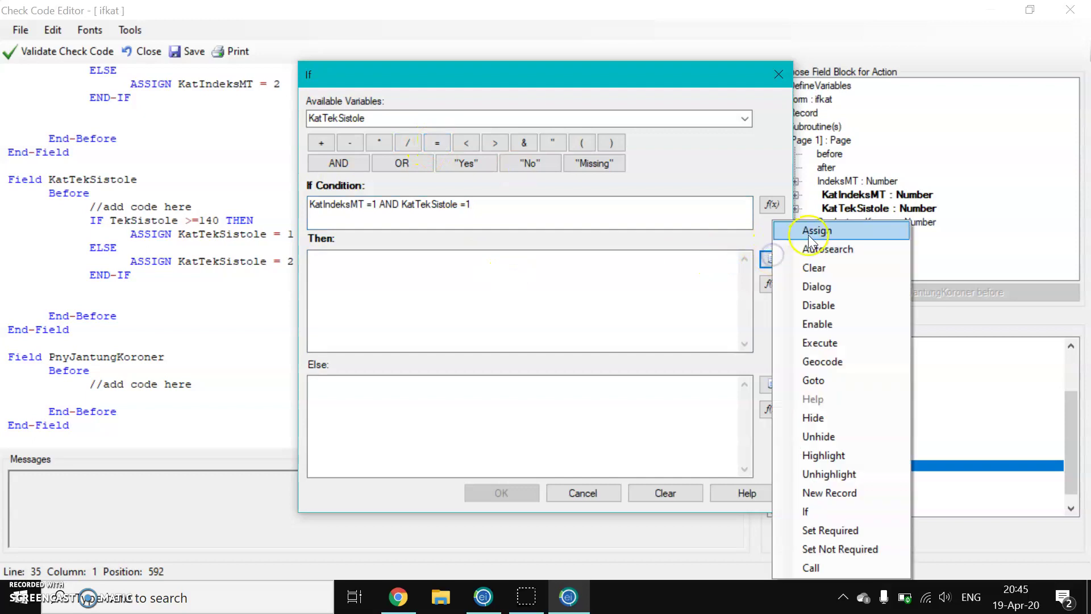
{"action": "left_click", "coordinate": [809, 234]}
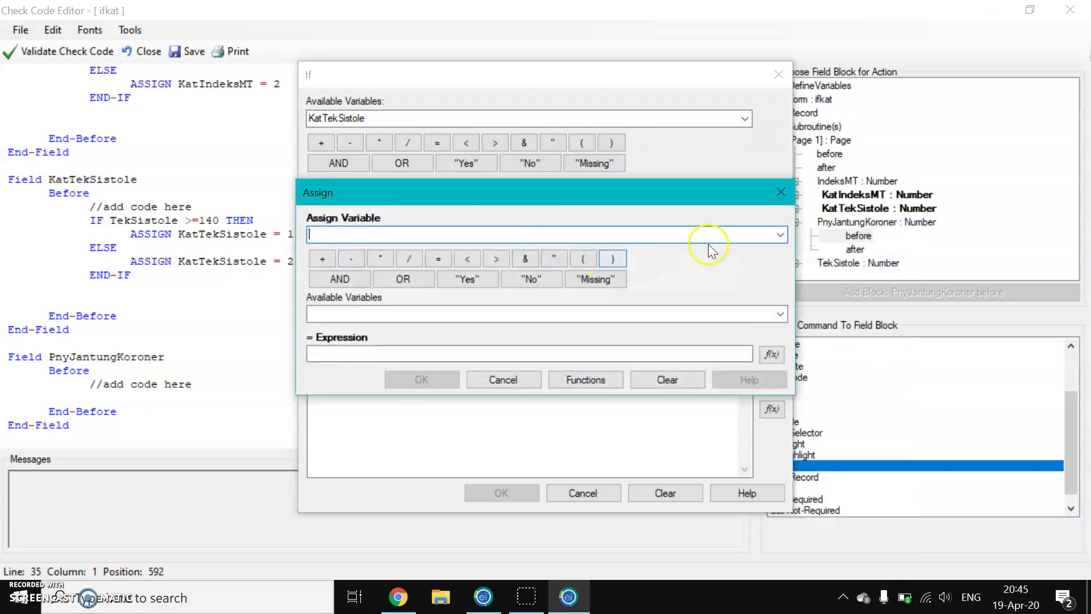
{"action": "left_click", "coordinate": [780, 235]}
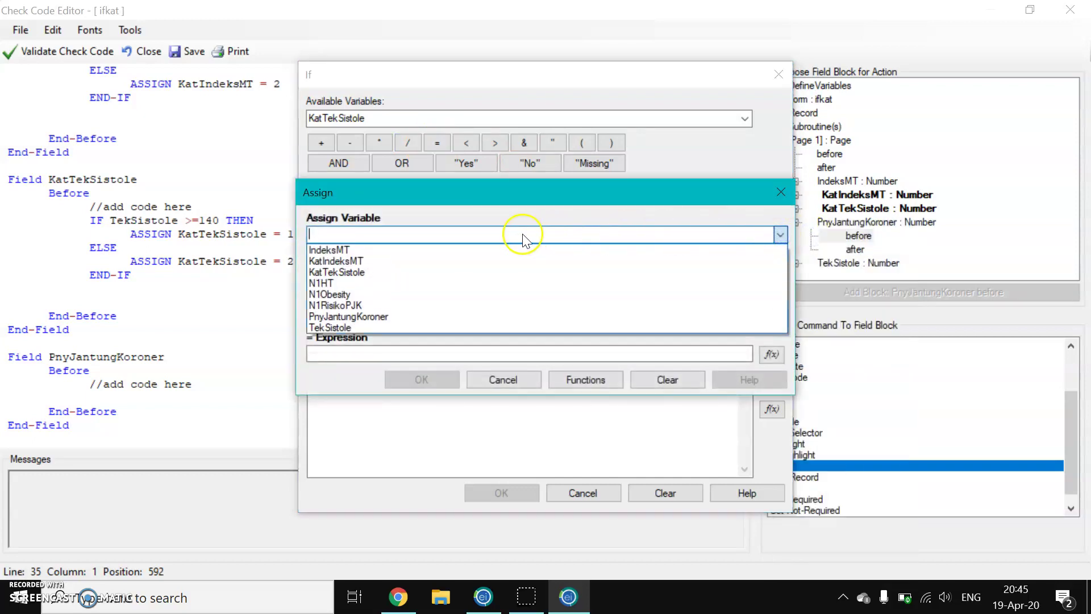
{"action": "left_click", "coordinate": [409, 316]}
{"action": "left_click", "coordinate": [416, 351]}
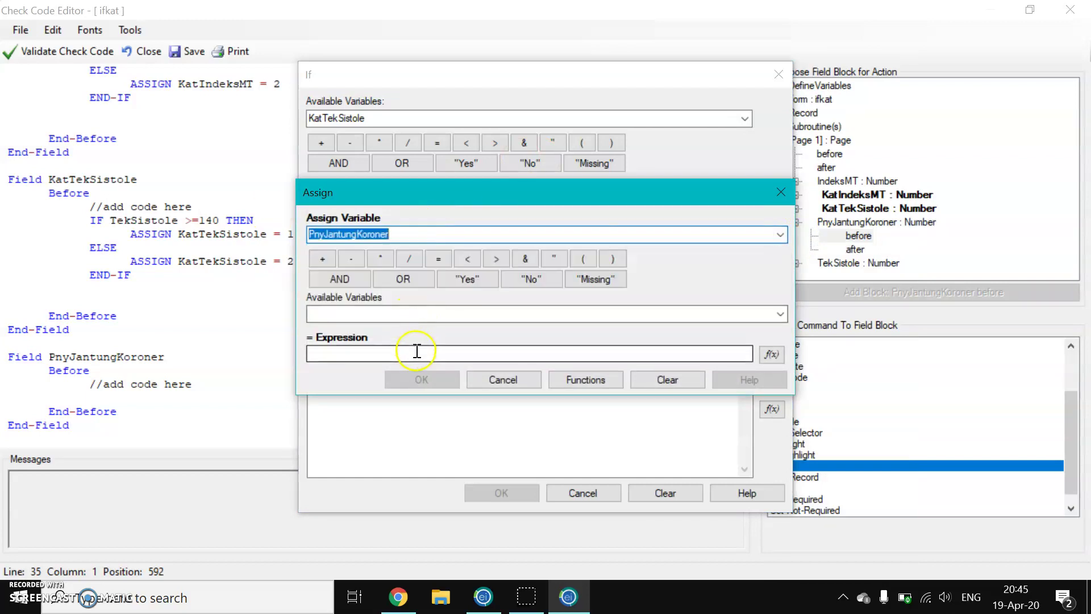
{"action": "type", "text": "1"}
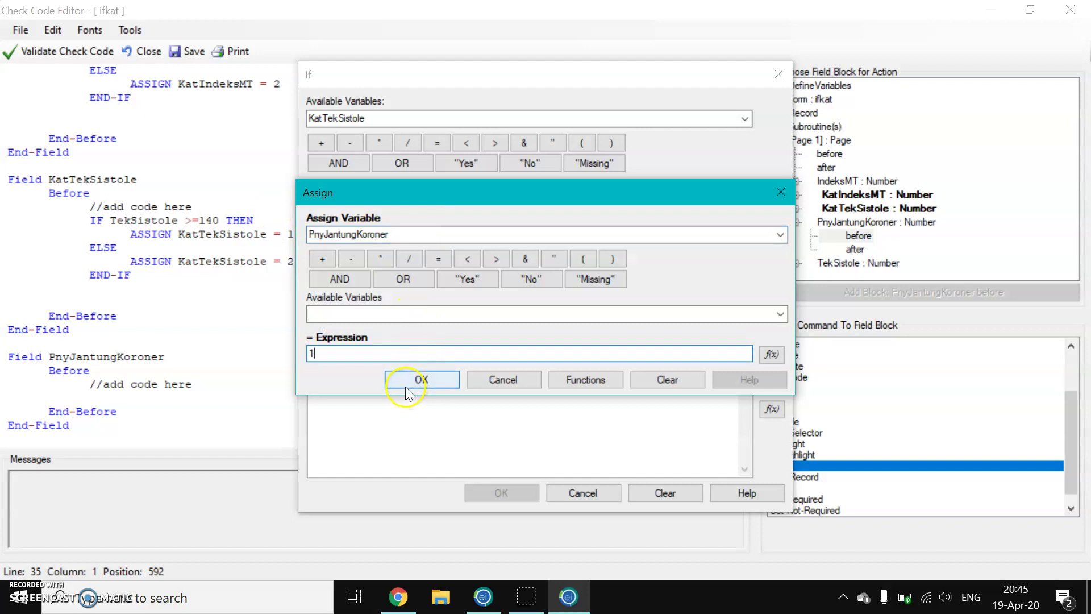
{"action": "left_click", "coordinate": [420, 380]}
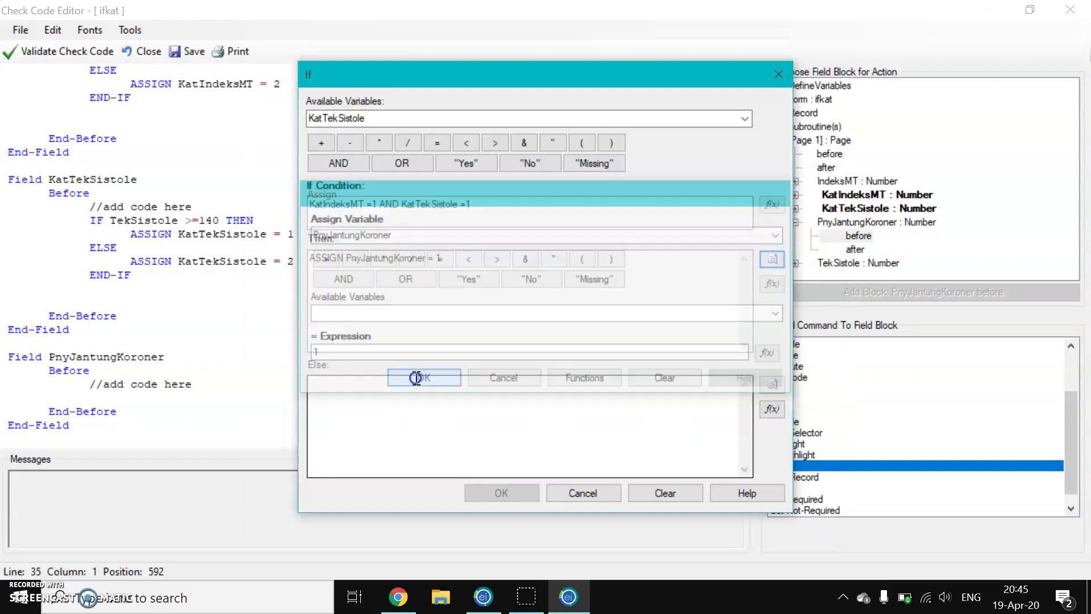
Step: Add an Assign command to the Else part that sets PnyJantungKoroner to 2, and insert the If statement into the code
{"action": "left_click", "coordinate": [767, 383]}
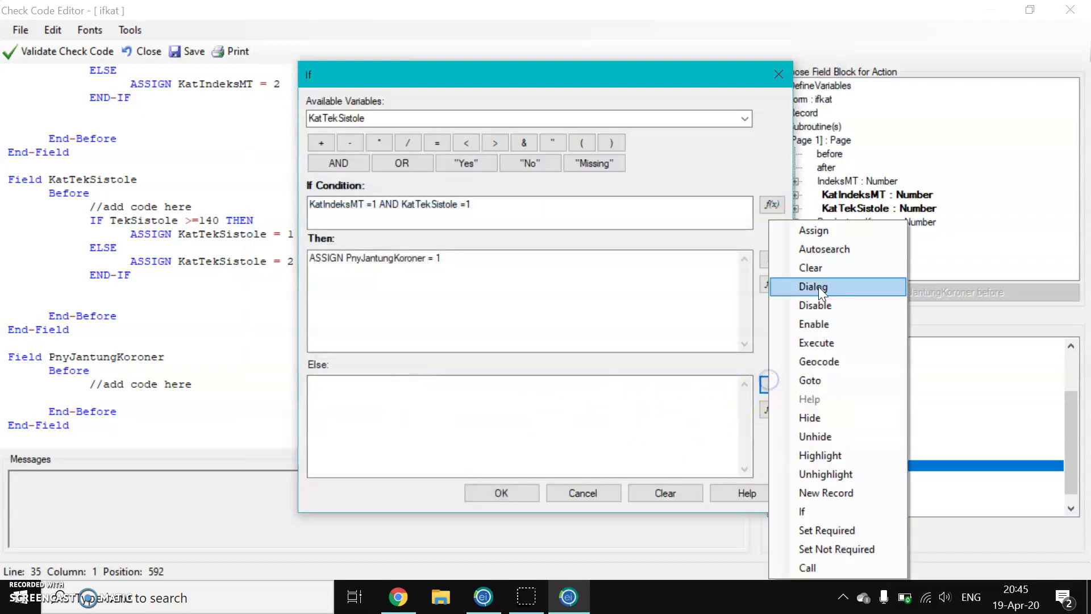
{"action": "left_click", "coordinate": [807, 231]}
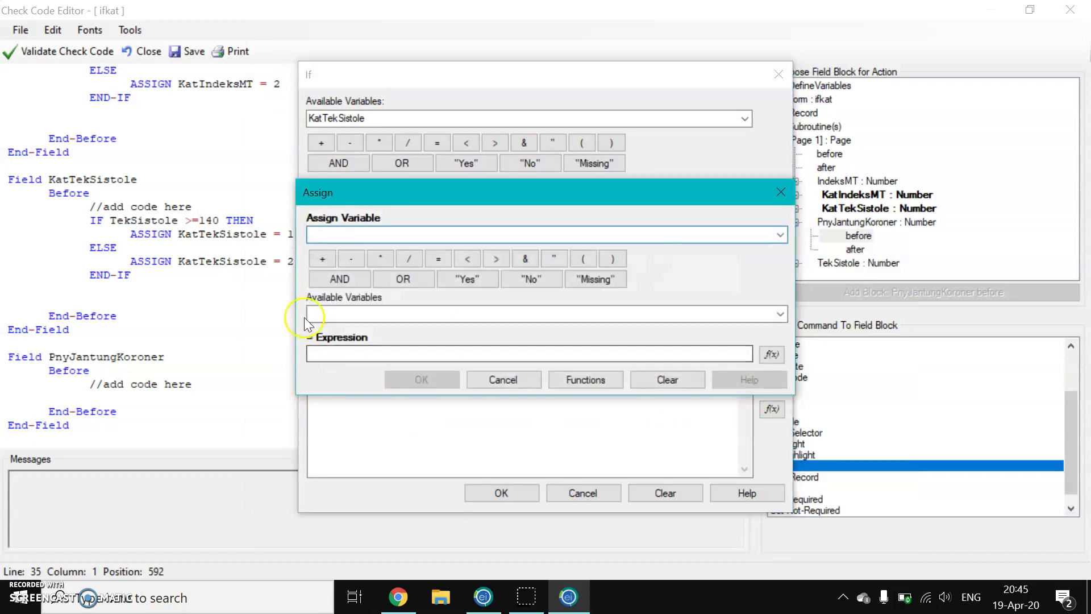
{"action": "left_click", "coordinate": [780, 235]}
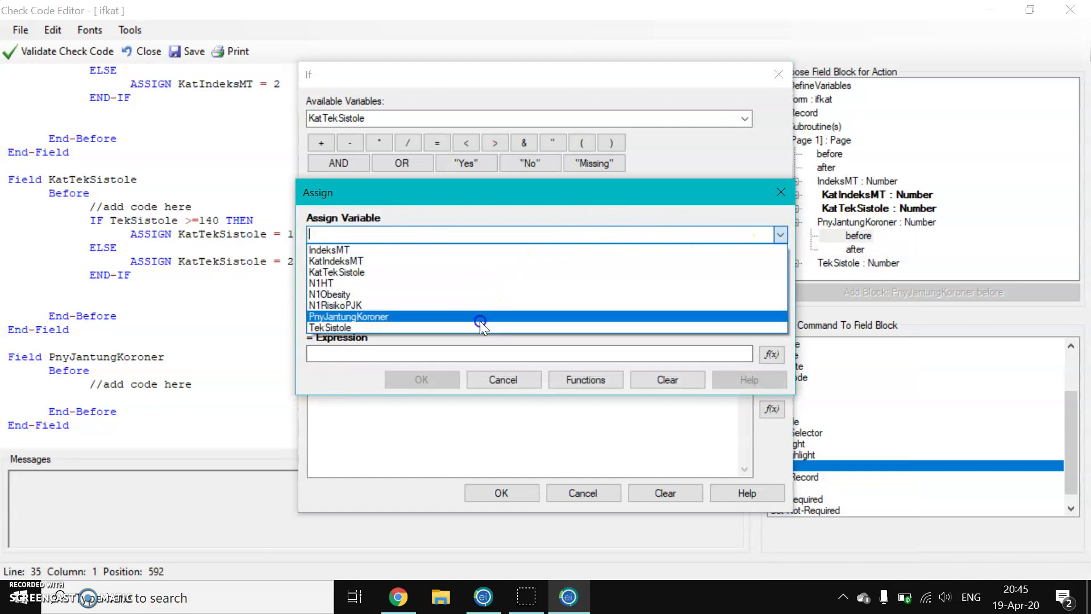
{"action": "left_click", "coordinate": [479, 317]}
{"action": "left_click", "coordinate": [406, 353]}
{"action": "type", "text": "2"}
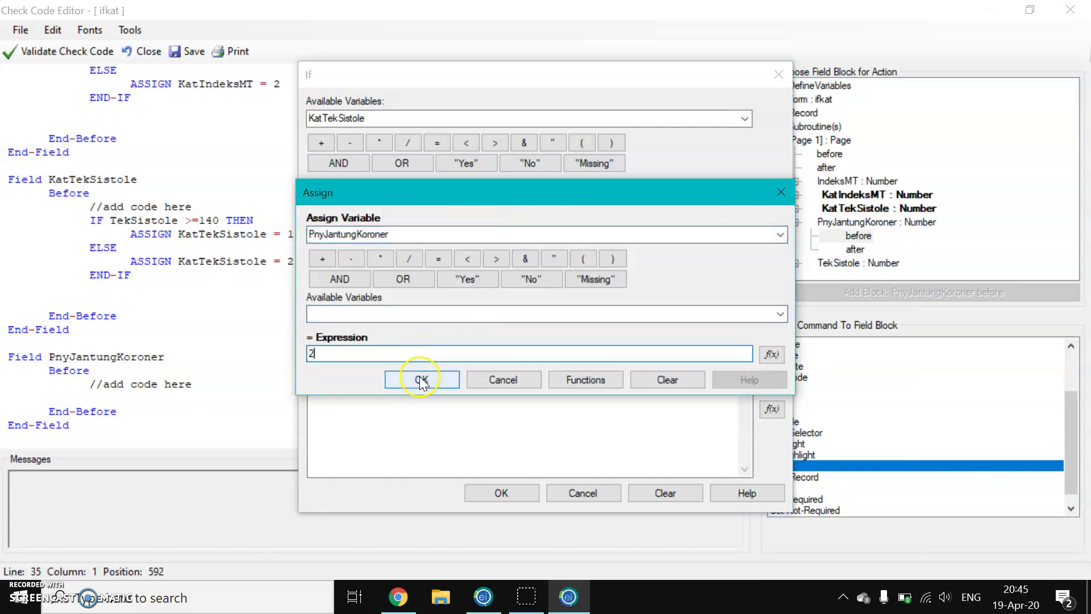
{"action": "left_click", "coordinate": [420, 379]}
{"action": "left_click", "coordinate": [503, 493]}
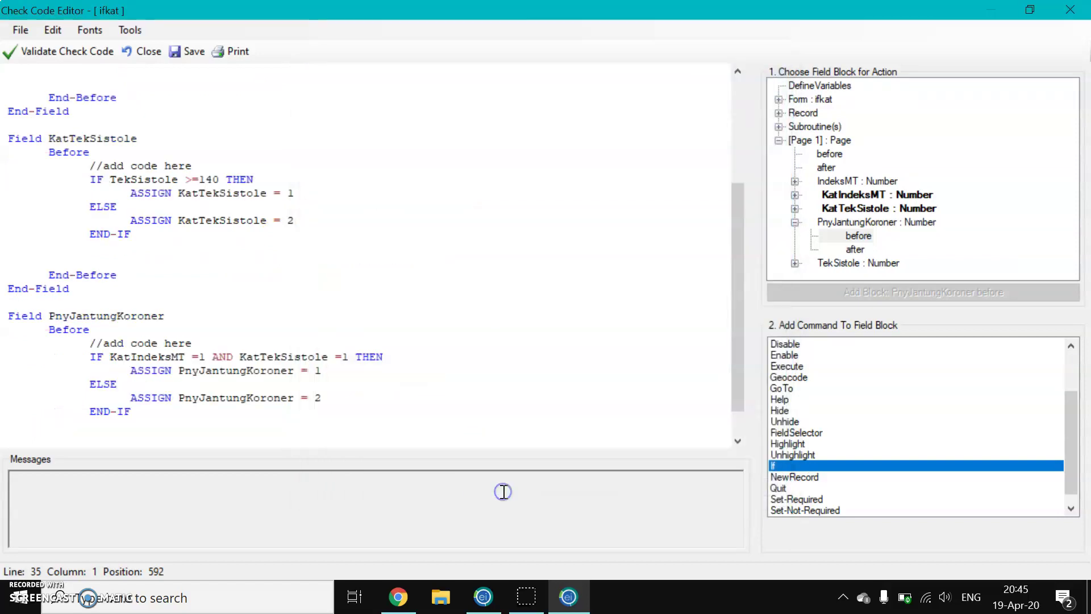
Step: Save the check code with the PnyJantungKoroner block, close its editor and open the form for data entry
{"action": "left_click", "coordinate": [183, 55]}
{"action": "left_click", "coordinate": [143, 52]}
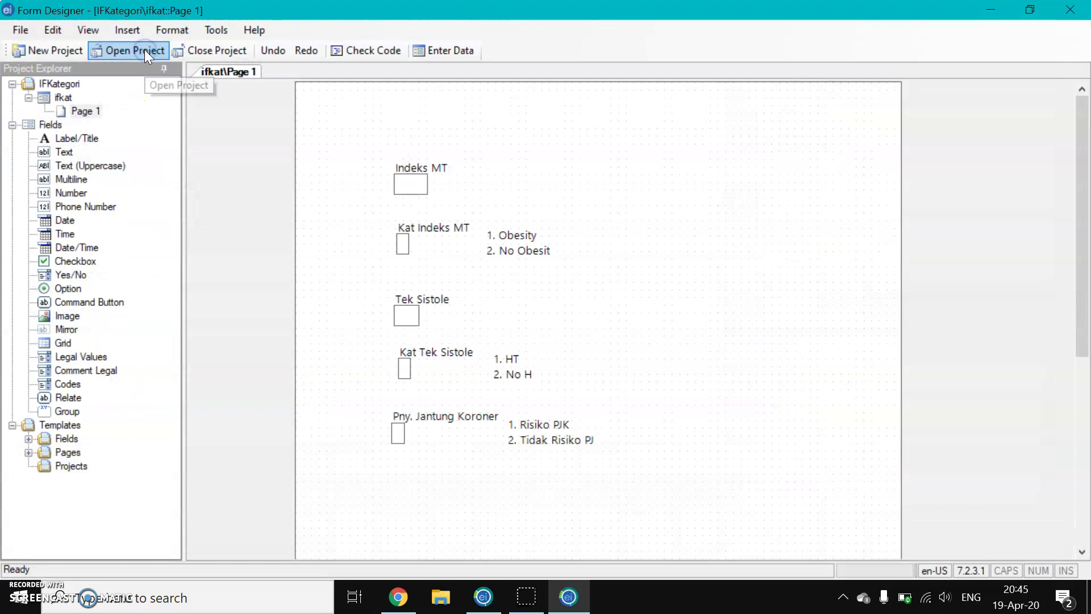
{"action": "left_click", "coordinate": [427, 51]}
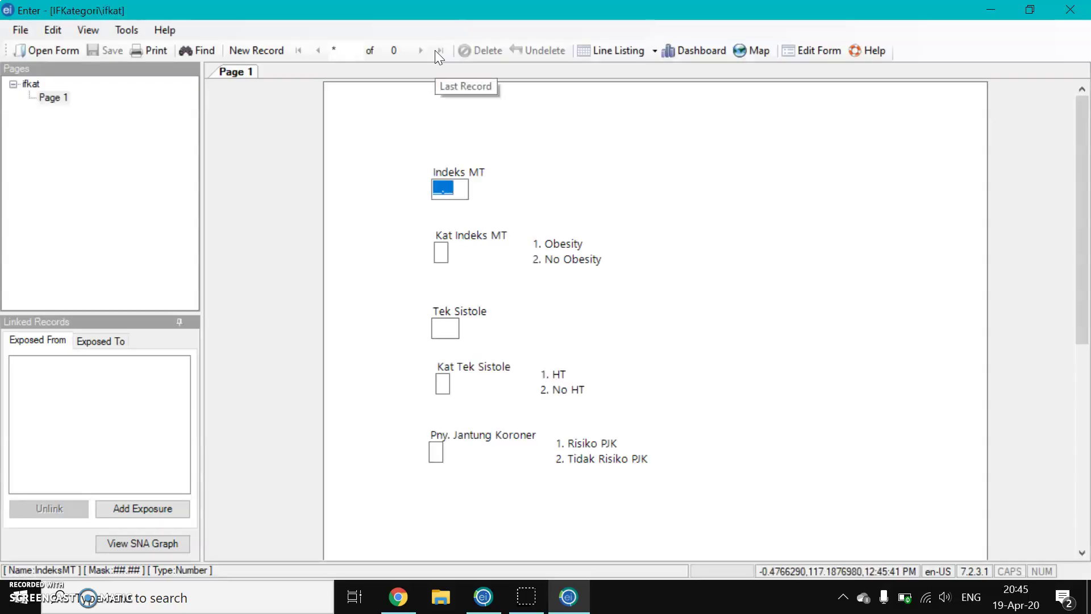
Step: Test the check code with Indeks MT 35.40 and Tek Sistole 156, moving on through the category fields to Pny. Jantung Koroner
{"action": "type", "text": "35"}
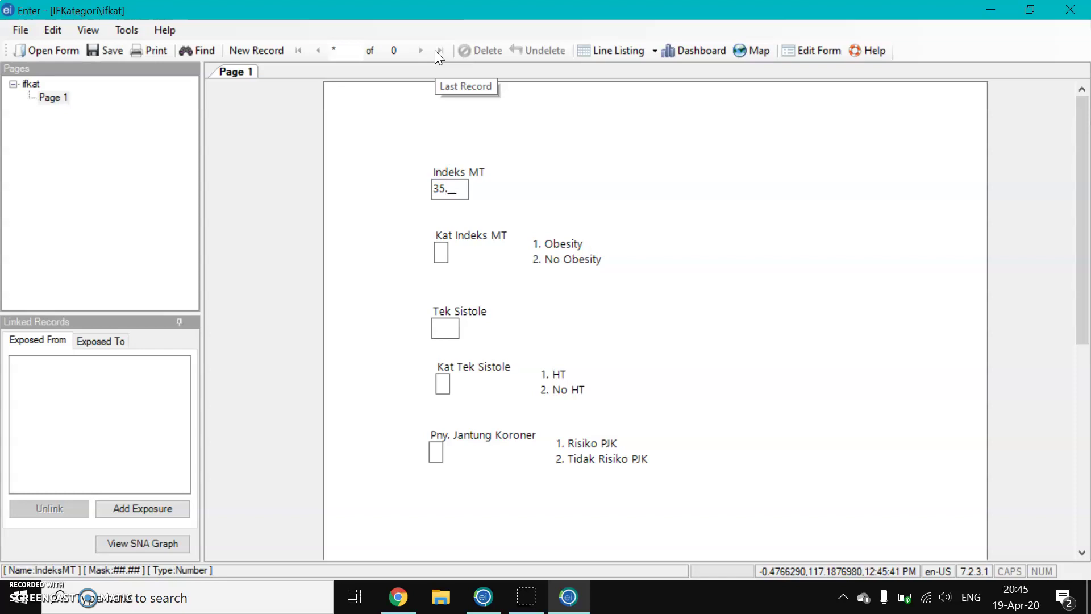
{"action": "type", "text": ".40"}
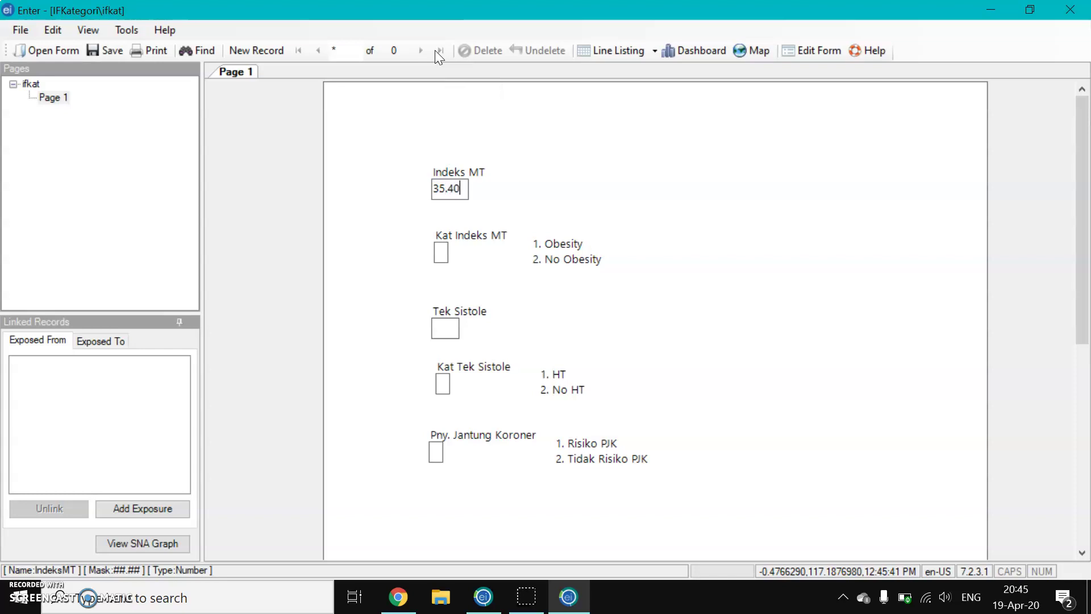
{"action": "key", "text": "Return"}
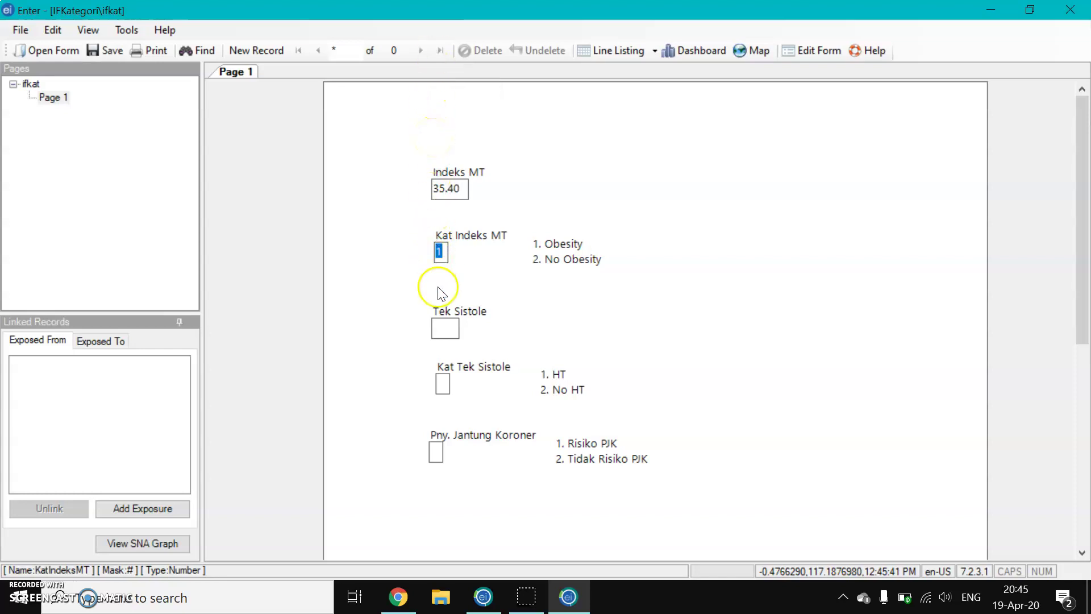
{"action": "left_click", "coordinate": [446, 329]}
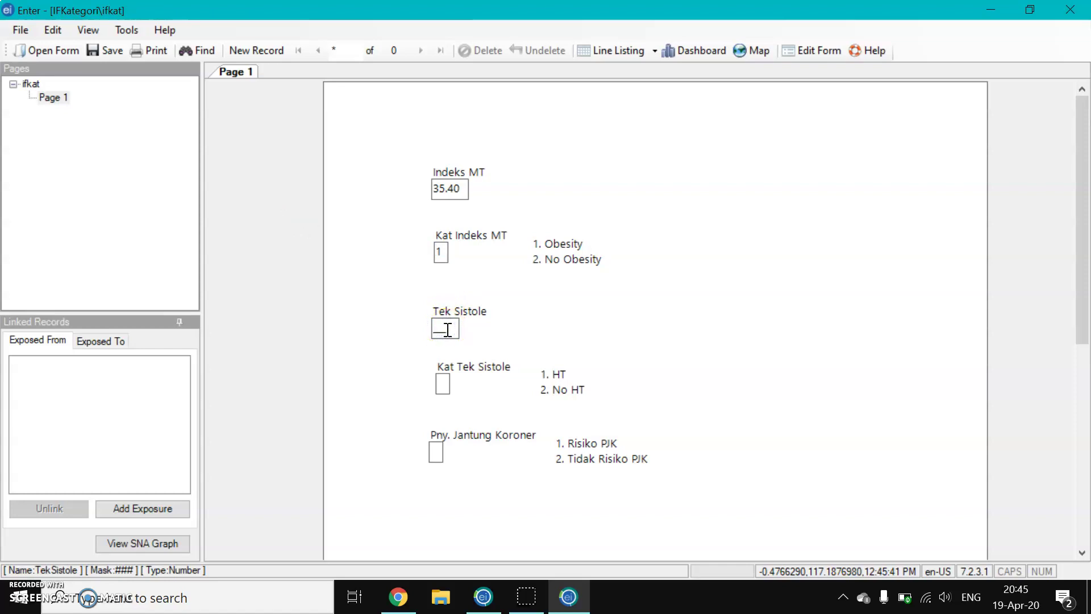
{"action": "key", "text": "Return"}
{"action": "key", "text": "Return"}
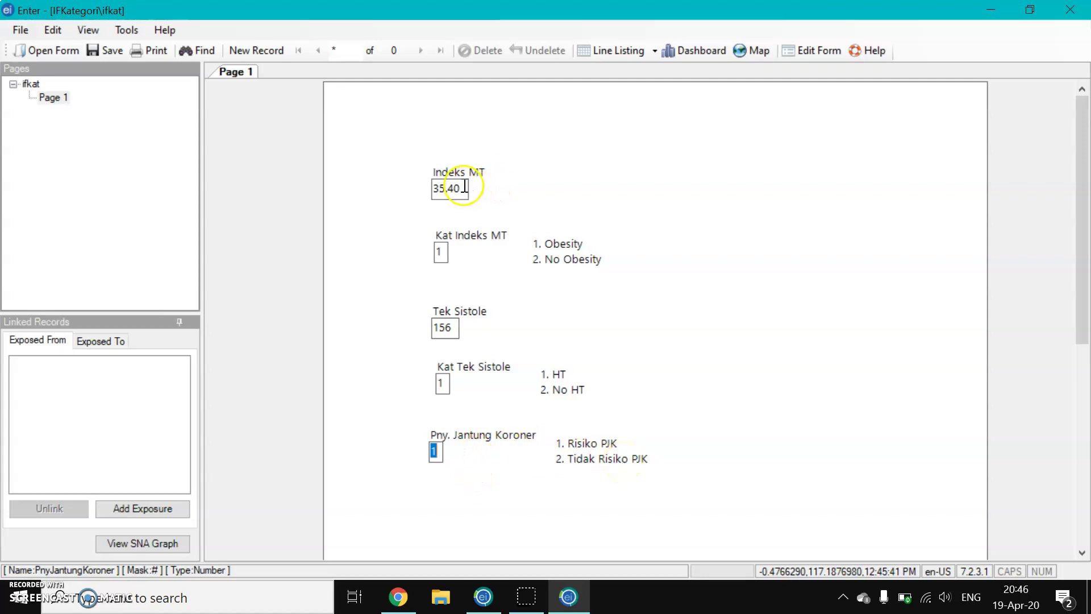
Step: Change the trial record to Indeks MT 34.23 and Tek Sistole 120, moving on through the category fields to Pny. Jantung Koroner
{"action": "left_click_drag", "start_coordinate": [464, 187], "coordinate": [394, 187]}
{"action": "key", "text": "Delete"}
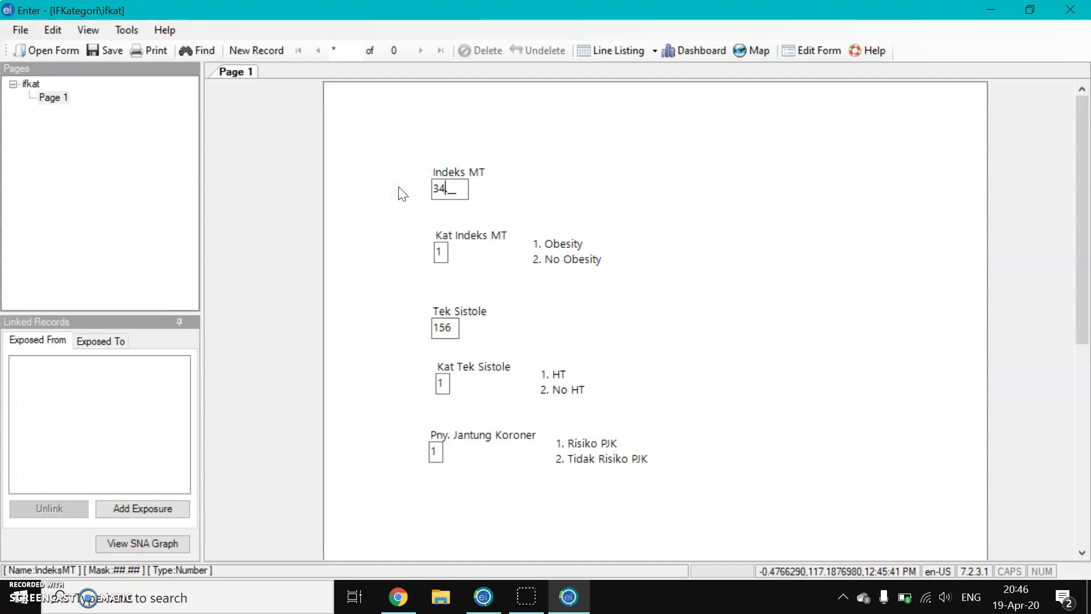
{"action": "key", "text": "Tab"}
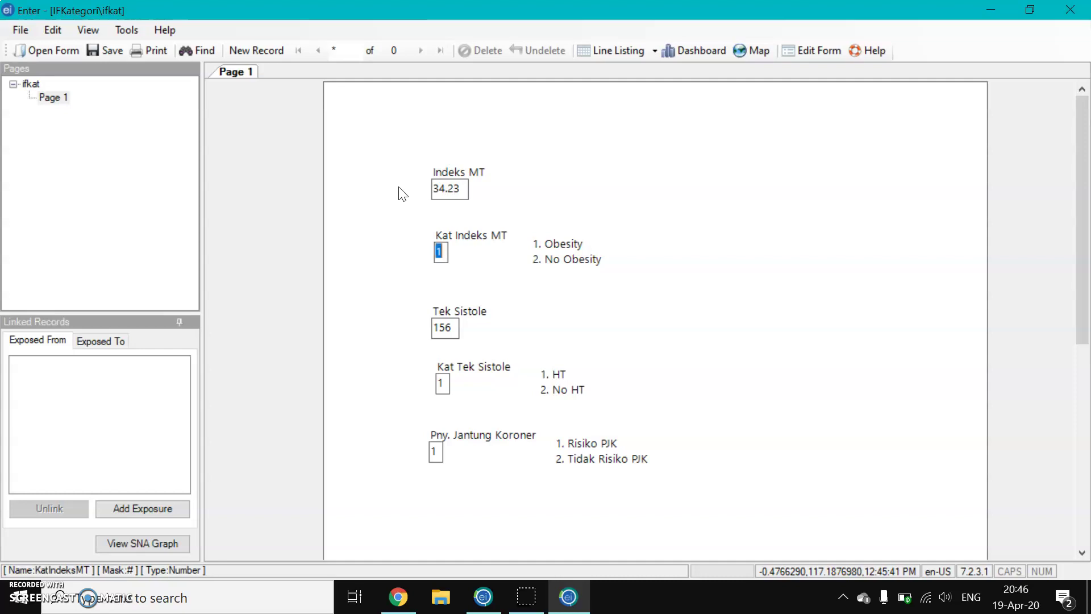
{"action": "left_click_drag", "start_coordinate": [455, 327], "coordinate": [396, 334]}
{"action": "type", "text": "1"}
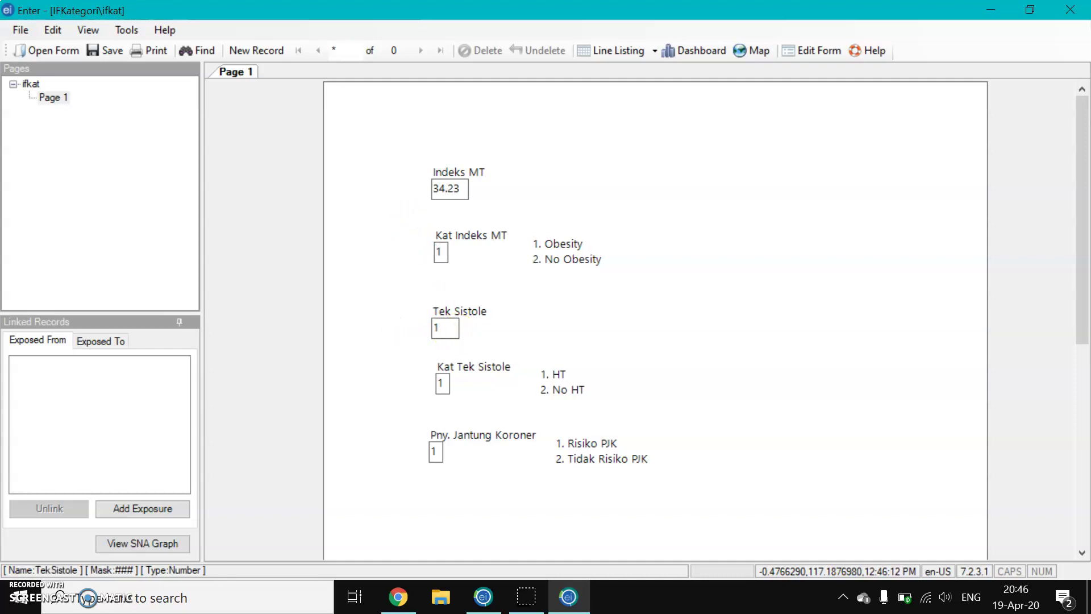
{"action": "key", "text": "Tab"}
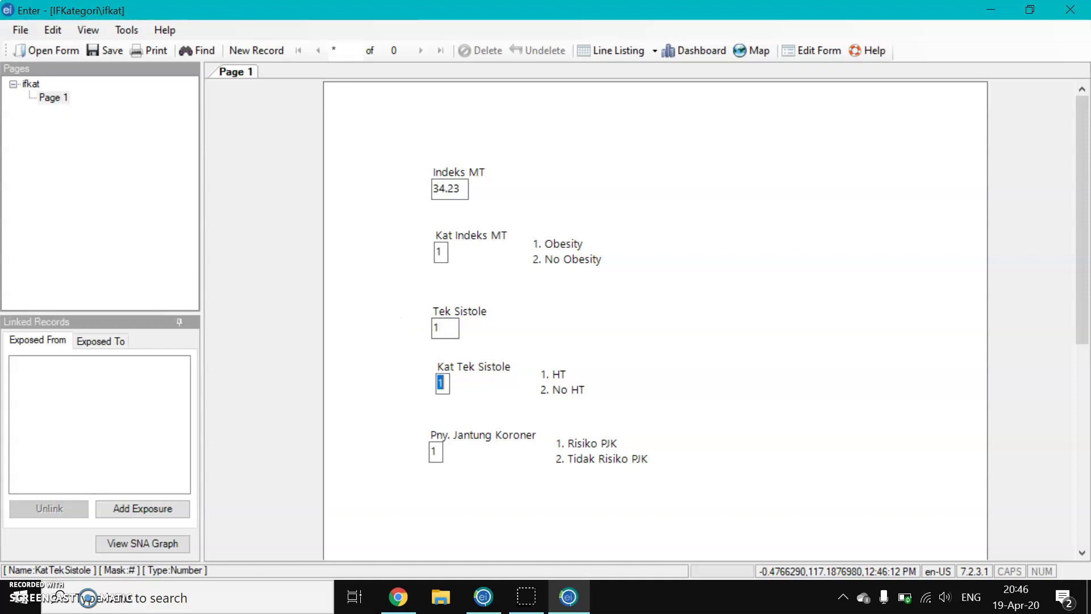
{"action": "left_click", "coordinate": [447, 327]}
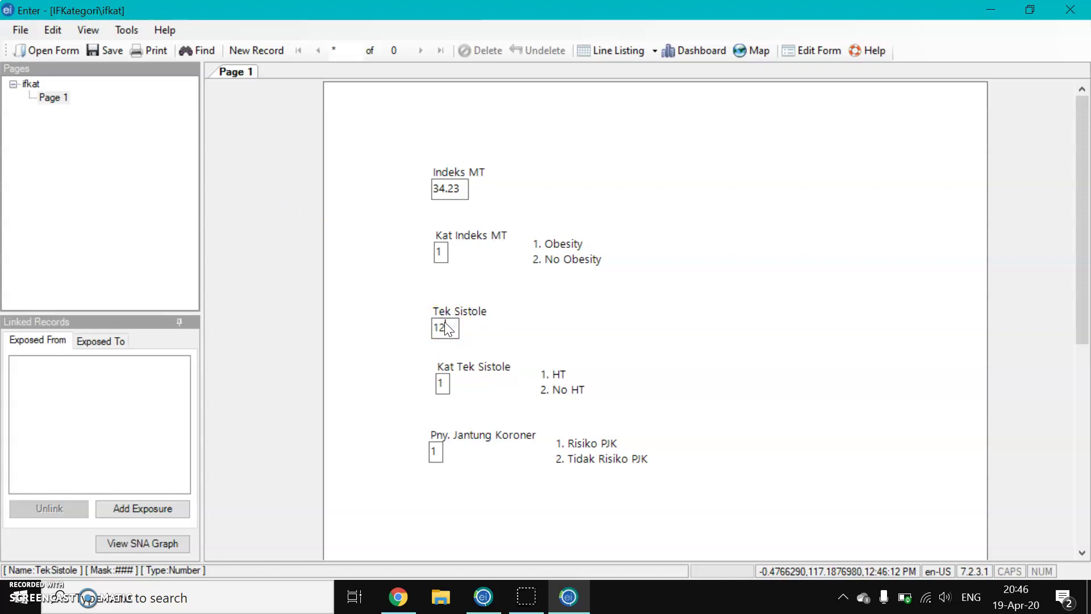
{"action": "key", "text": "Tab"}
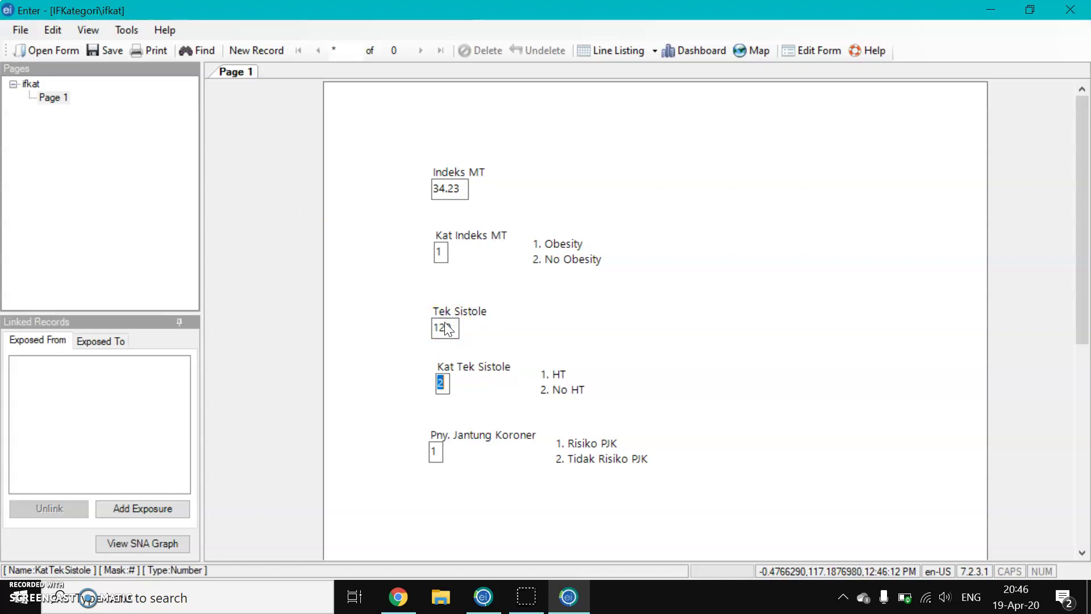
{"action": "key", "text": "Tab"}
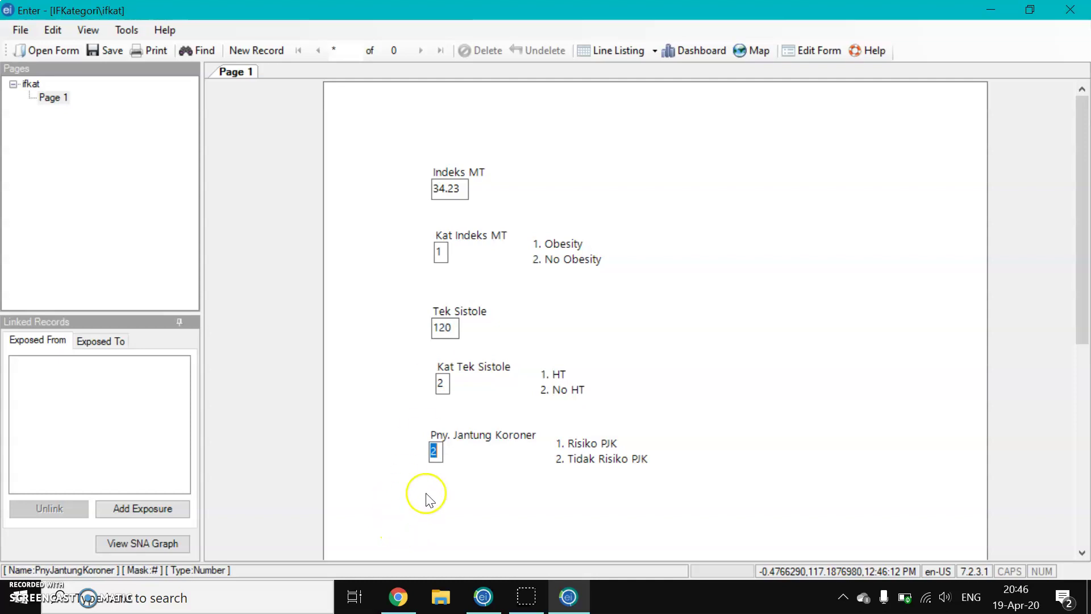
Step: Retest the categories with Indeks MT 27.51 and Tek Sistole 121, moving on to the Pny. Jantung Koroner field
{"action": "left_click", "coordinate": [453, 189]}
{"action": "left_click", "coordinate": [394, 186]}
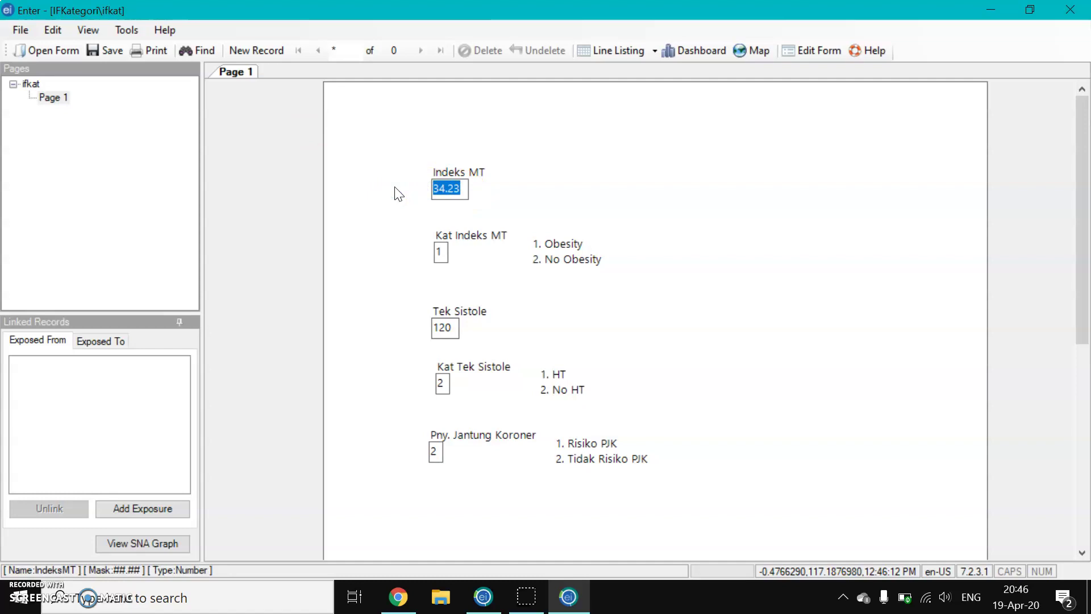
{"action": "type", "text": "27.51"}
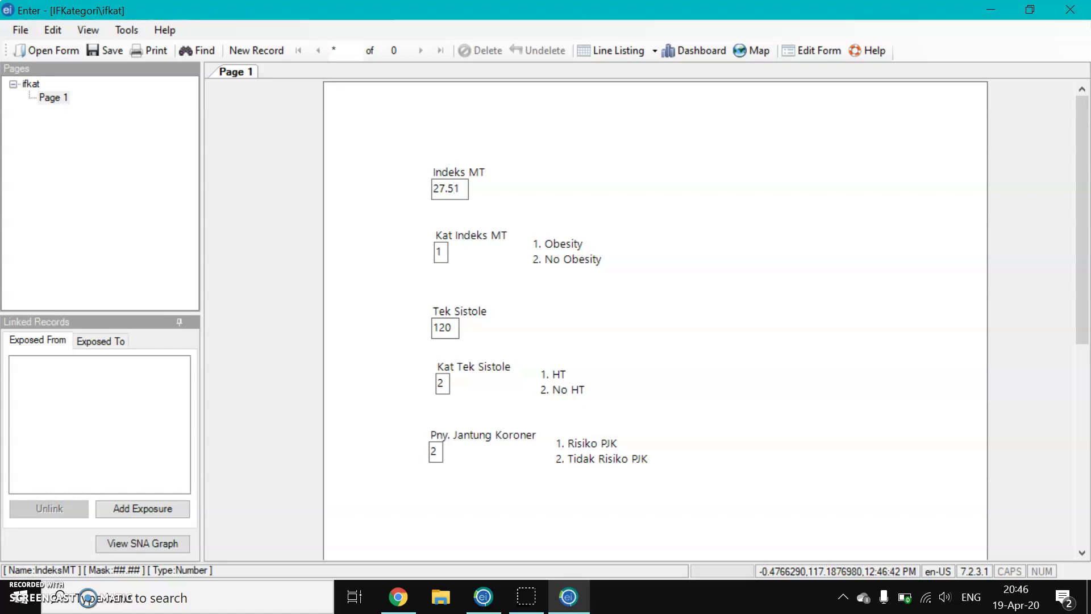
{"action": "key", "text": "Return"}
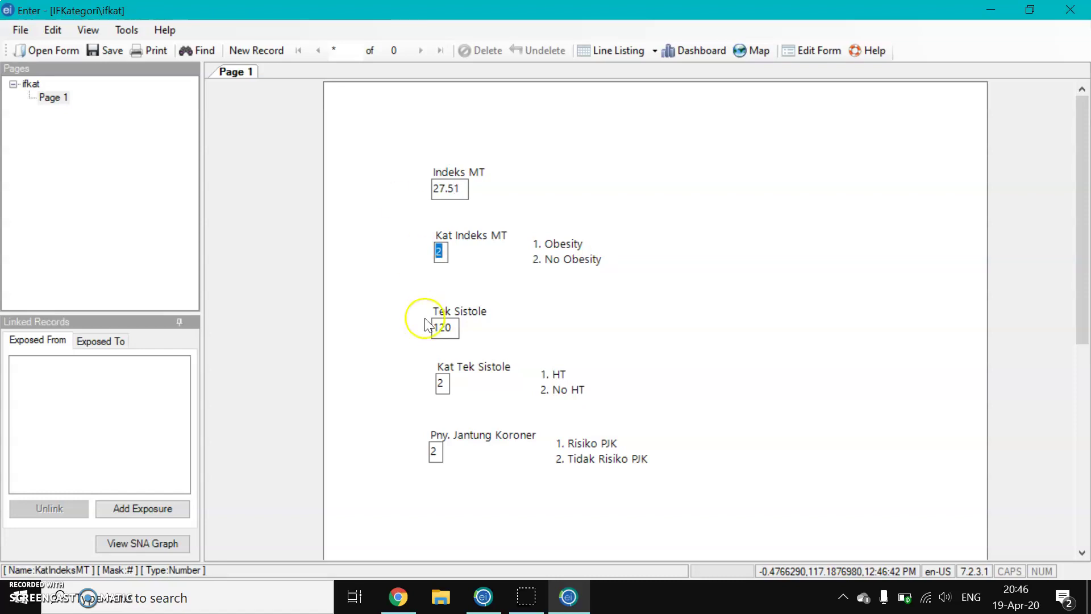
{"action": "left_click", "coordinate": [449, 326]}
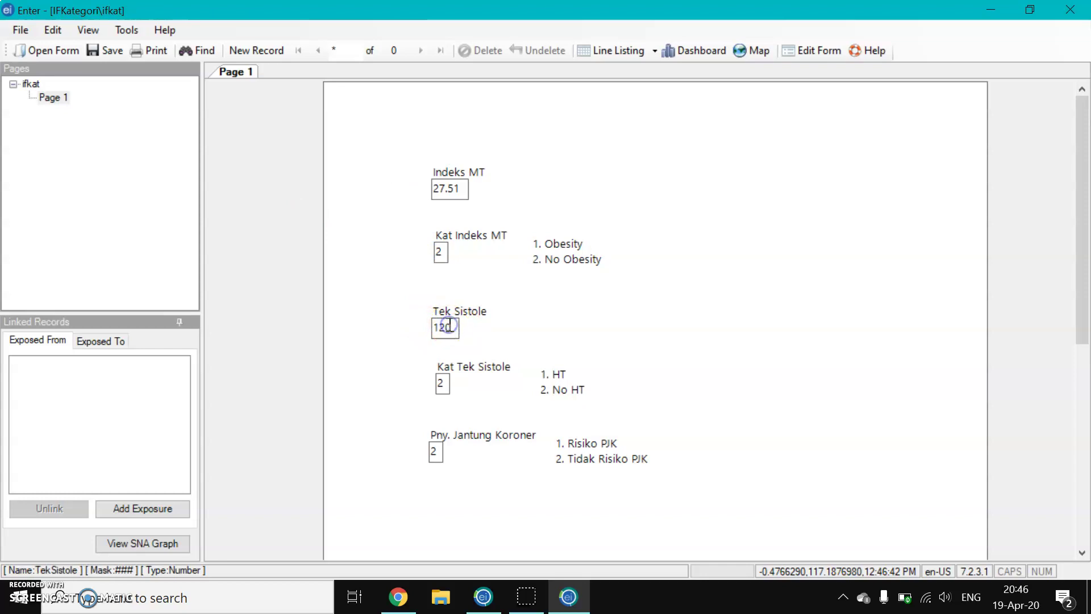
{"action": "left_click_drag", "start_coordinate": [449, 325], "coordinate": [349, 314]}
{"action": "key", "text": "BackSpace"}
{"action": "type", "text": "121"}
{"action": "key", "text": "Tab"}
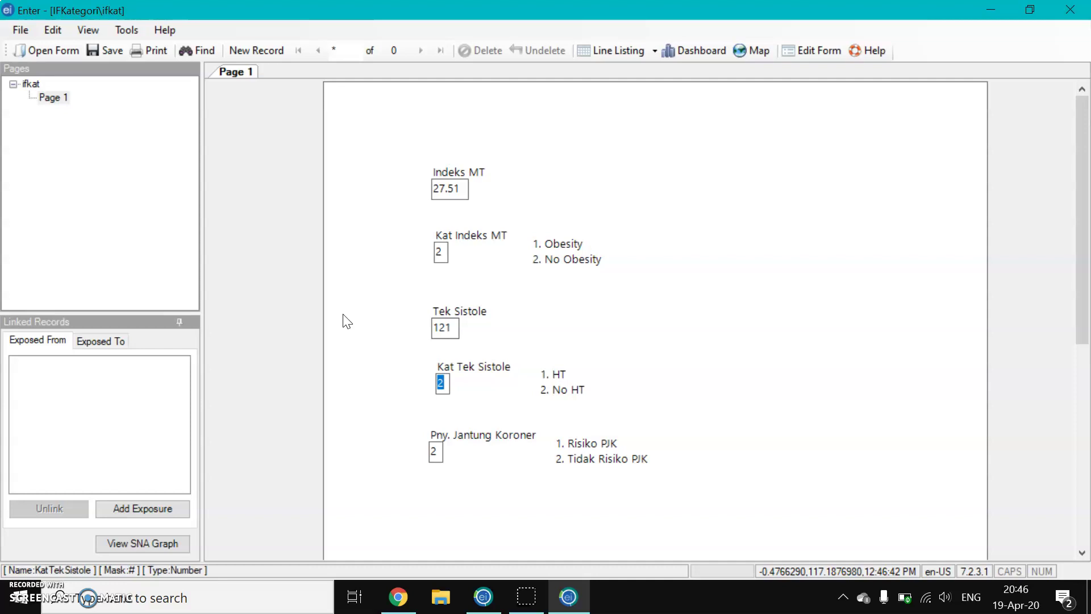
{"action": "key", "text": "Tab"}
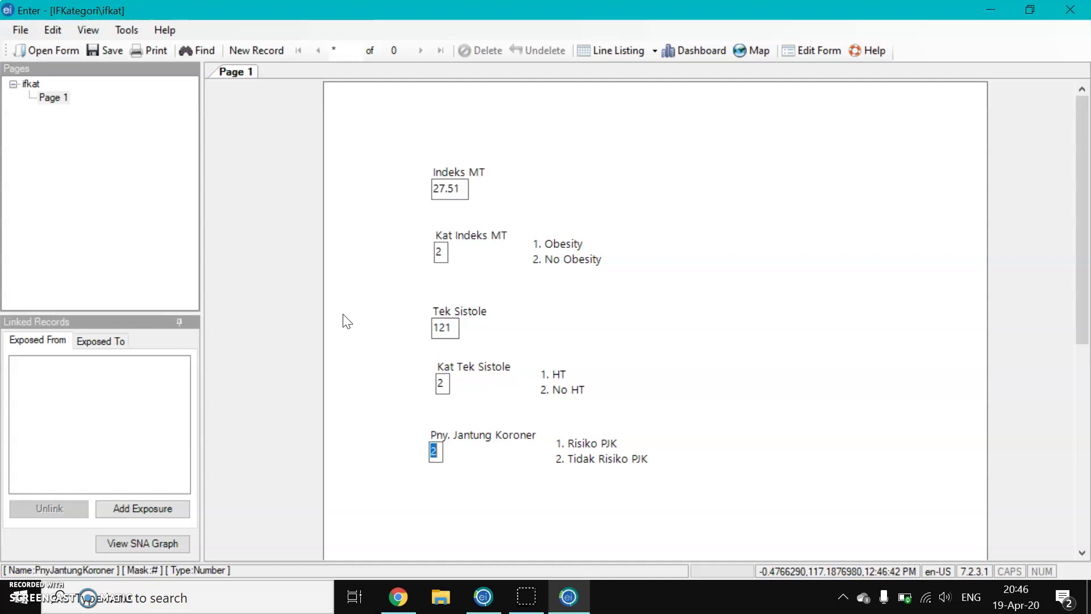